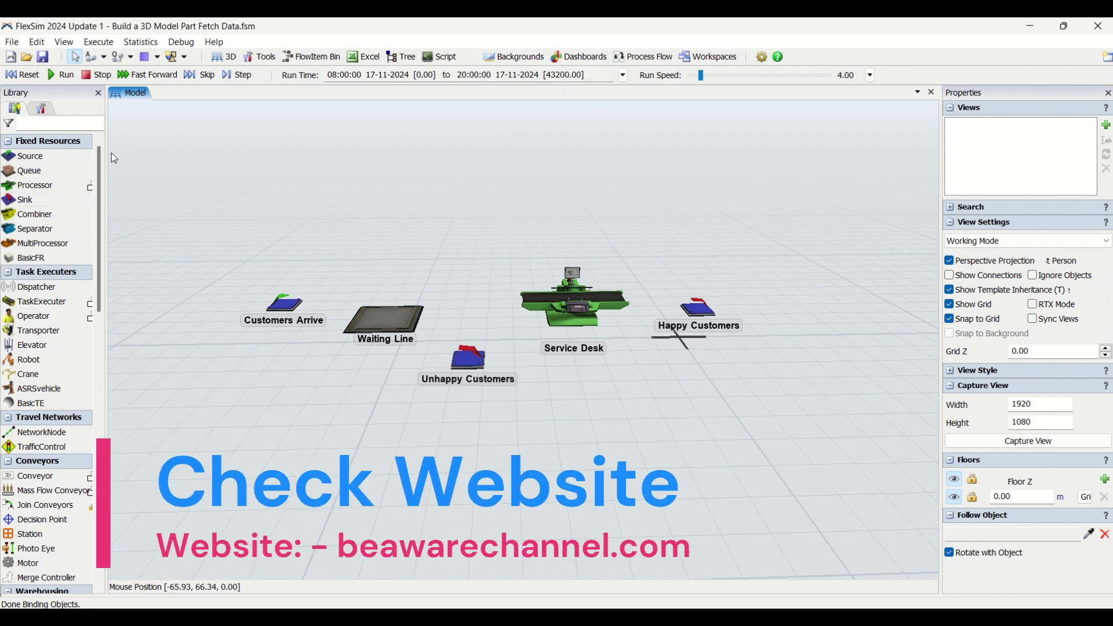
Step: Widen the object library pane so that its full item names fit
drag(106, 149, 154, 149)
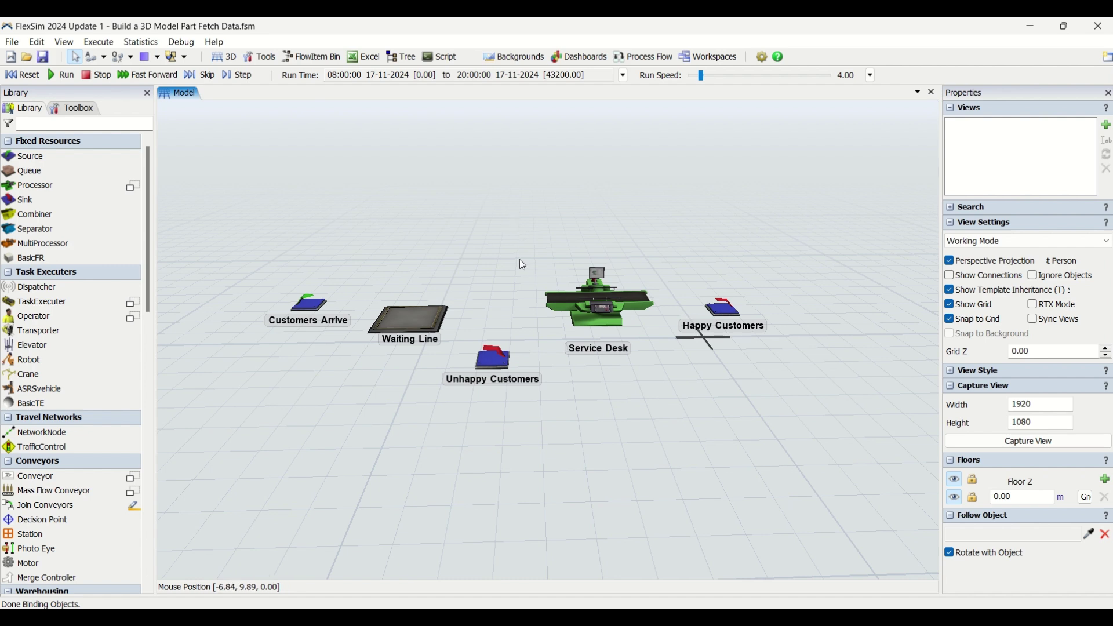
mouse_move(516, 242)
right_down()
mouse_move(517, 258)
mouse_move(517, 245)
right_up()
click(509, 219)
drag(478, 264, 491, 298)
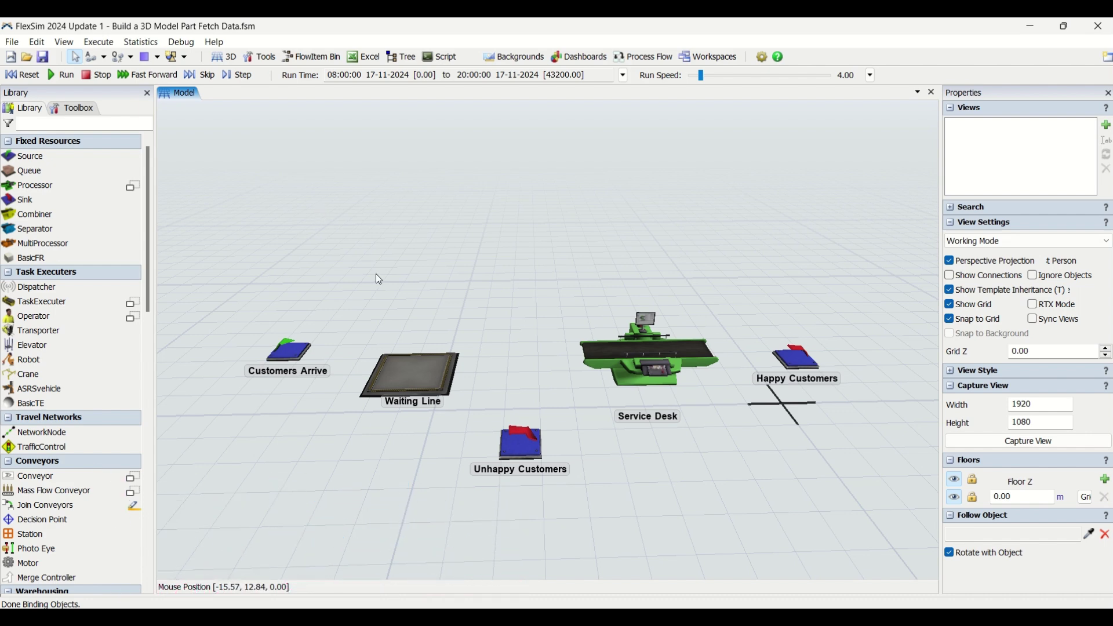
scroll(458, 280, down, 3)
scroll(462, 306, up, 3)
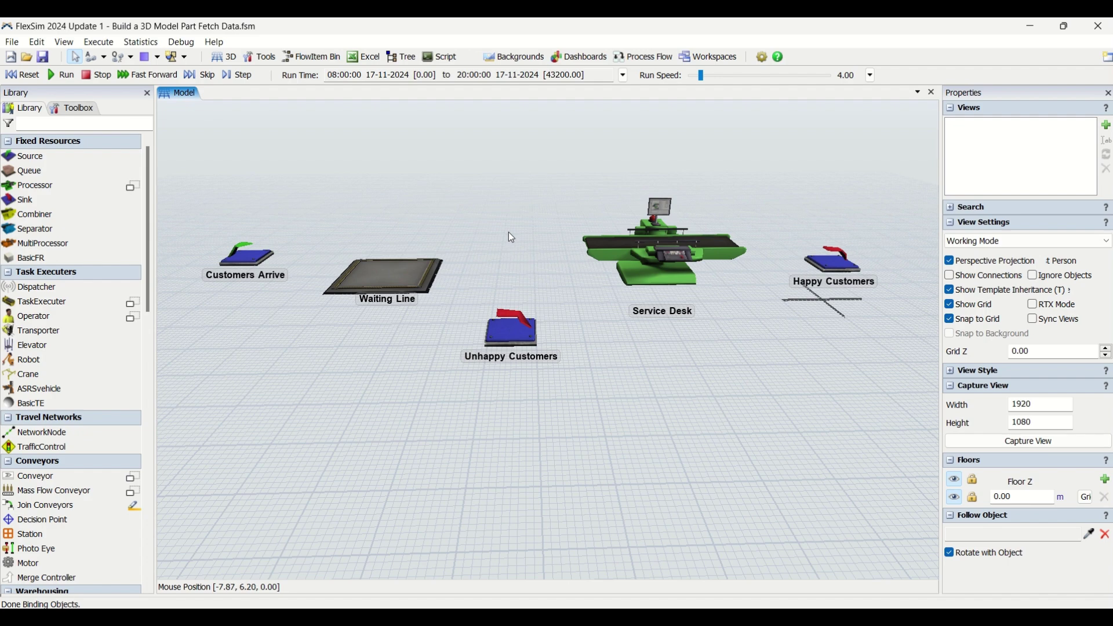
Step: Add a blank dashboard to the model and name it "Customer Service Metrics"
click(581, 58)
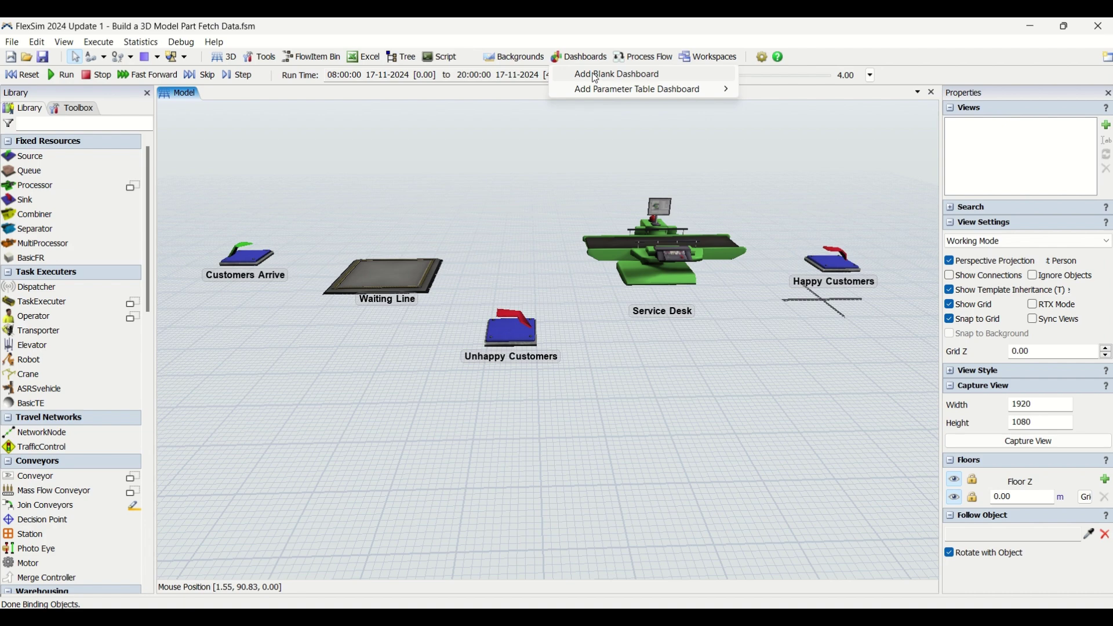
click(597, 76)
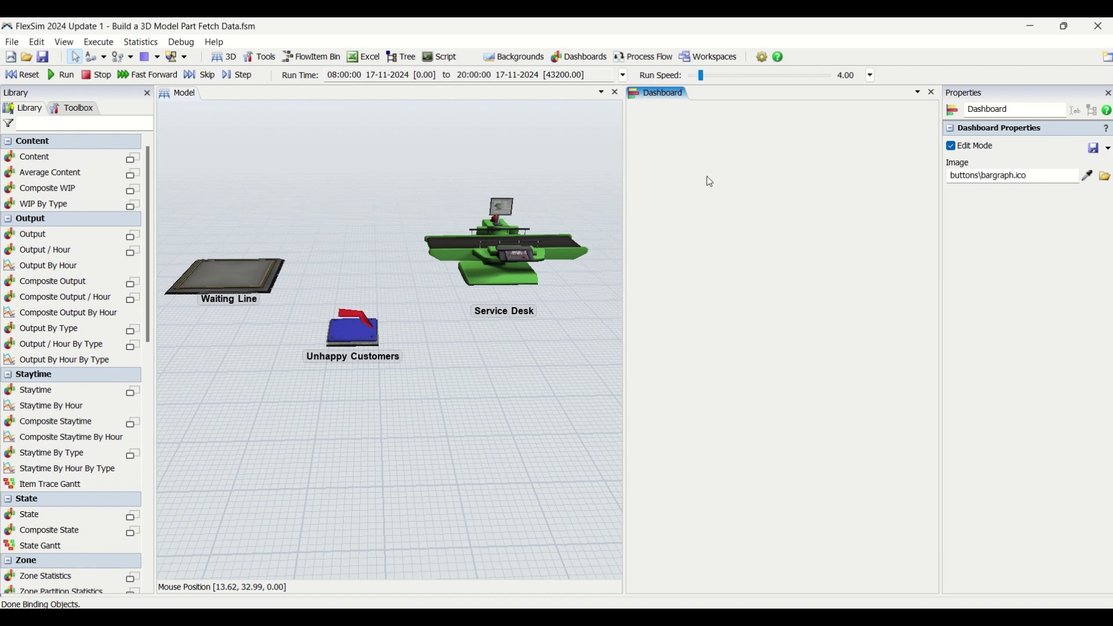
double_click(988, 109)
text(Customer Servic)
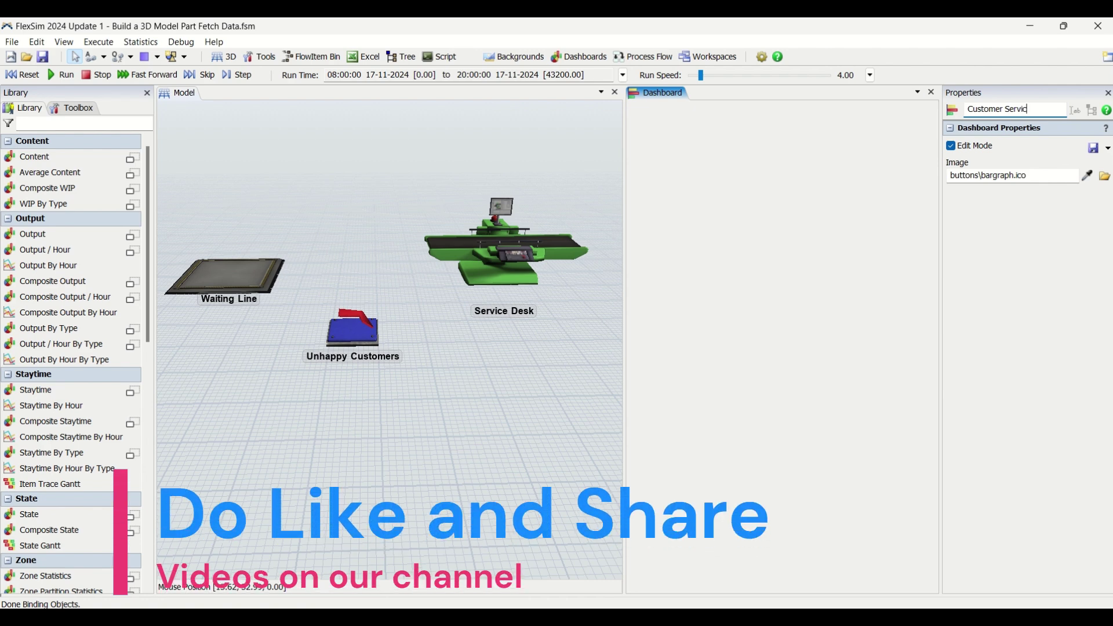
text(e Metr)
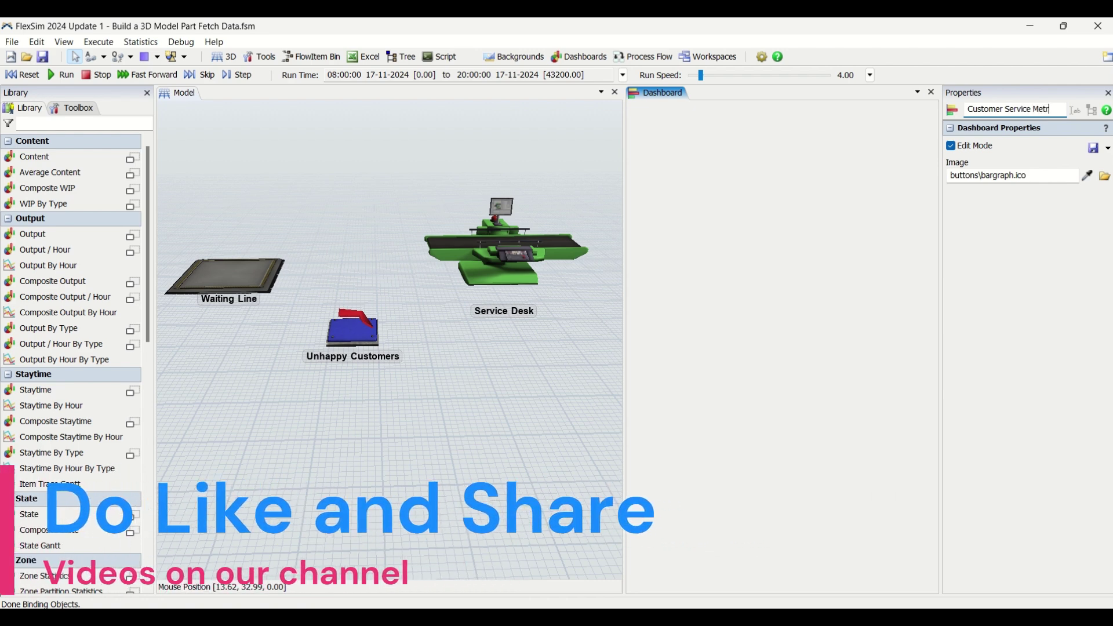
text(ics)
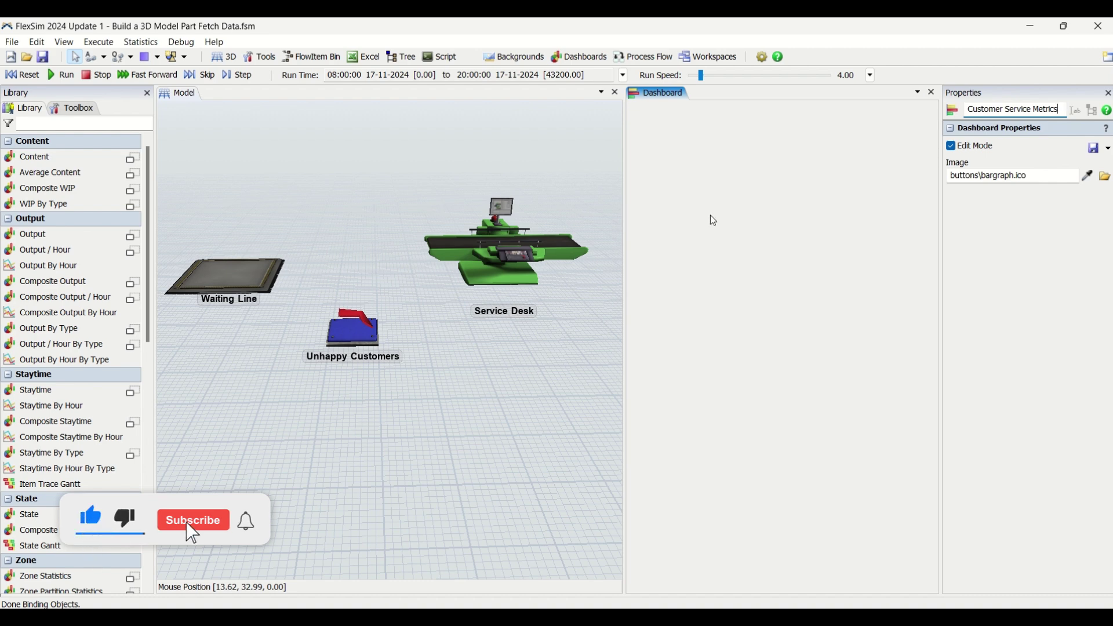
Step: Adjust the split between the model view and the dashboard, leaving the model slightly more width
drag(625, 252, 496, 255)
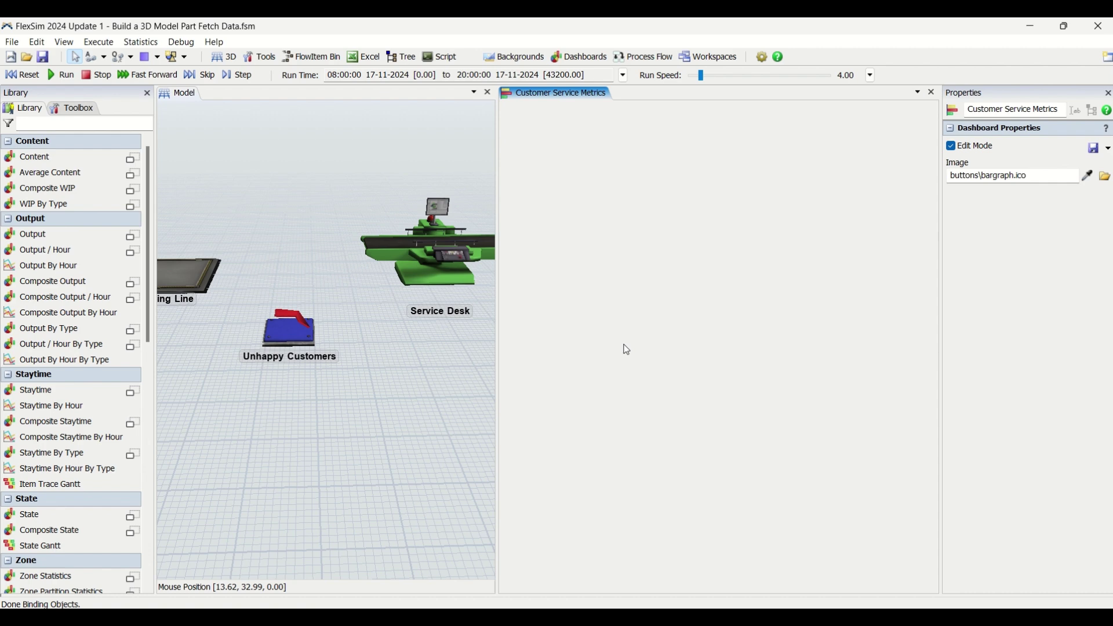
click(417, 421)
scroll(417, 422, down, 3)
drag(496, 370, 578, 365)
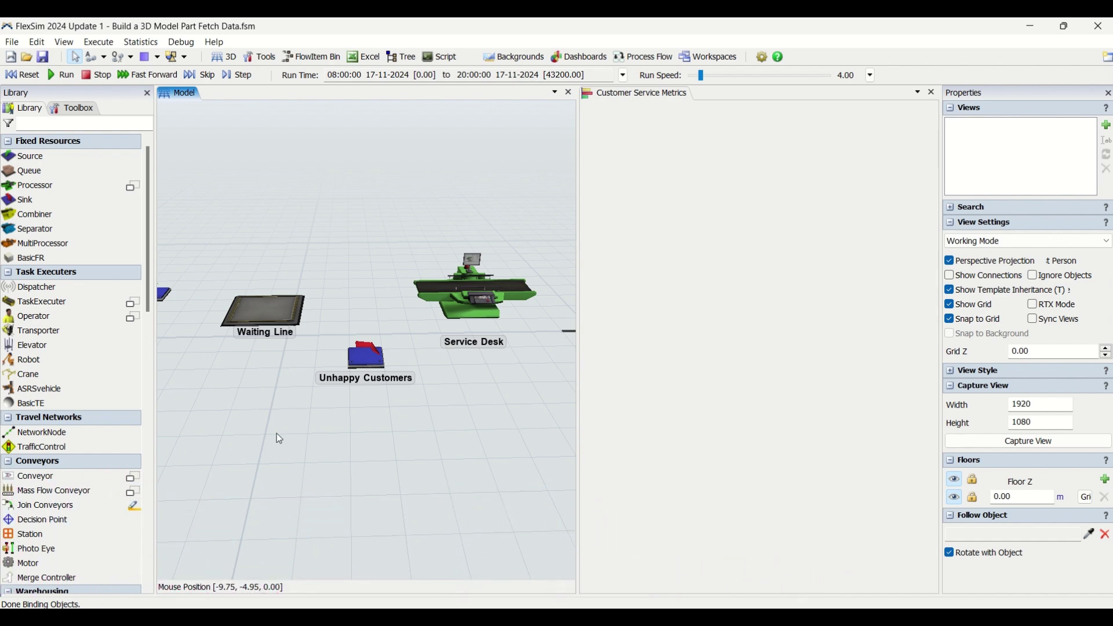
drag(279, 433, 333, 431)
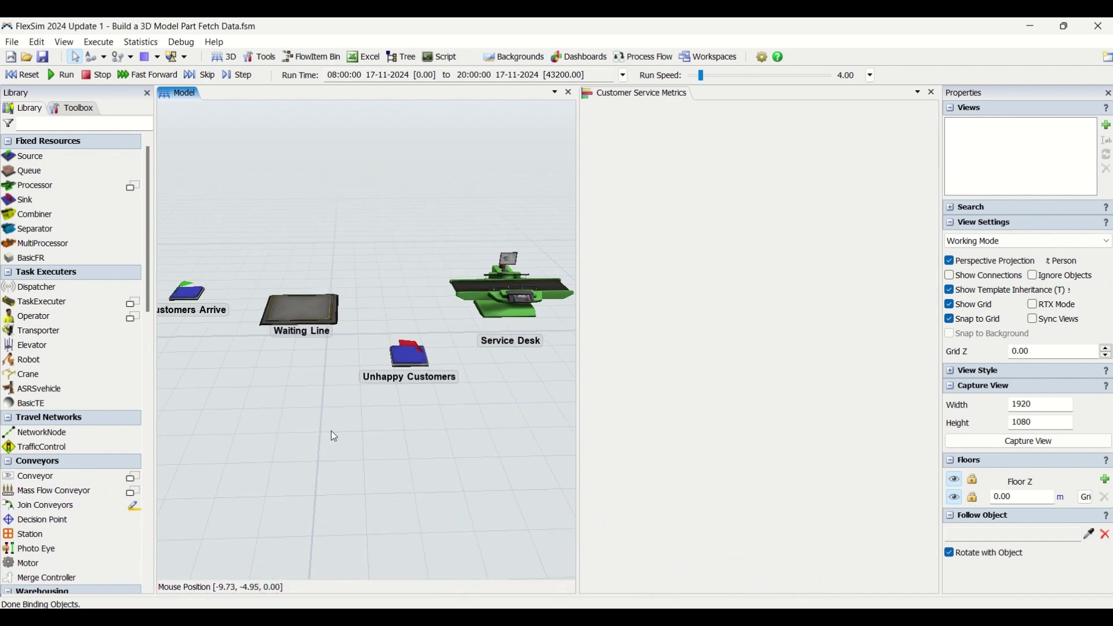
Step: Pin a content-over-time chart for the Waiting Line queue to the Customer Service Metrics dashboard and enlarge it
click(313, 321)
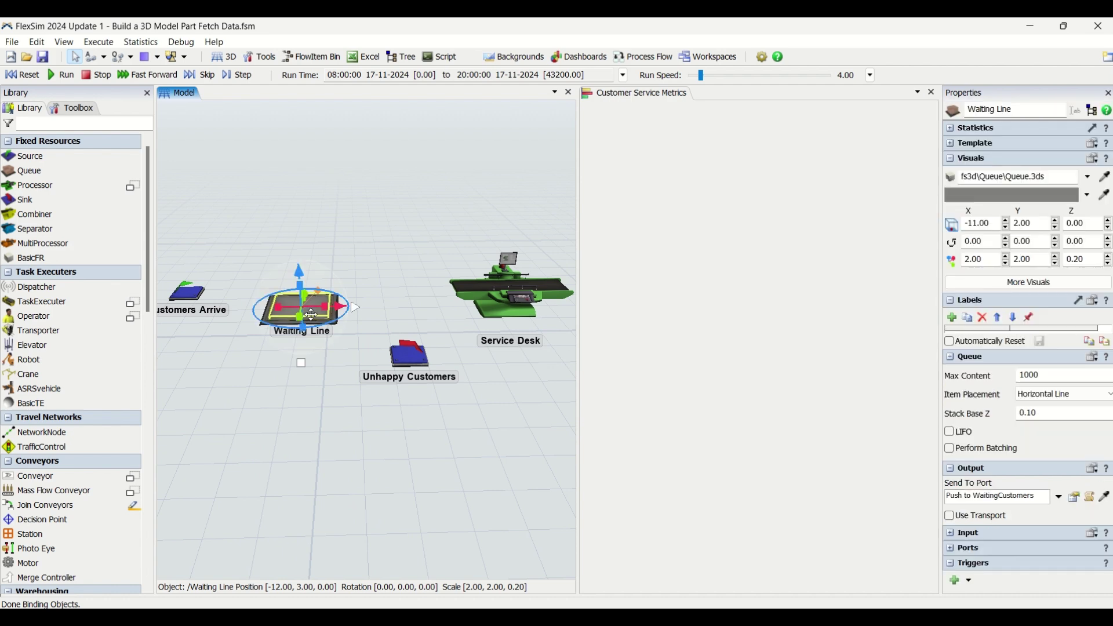
click(967, 129)
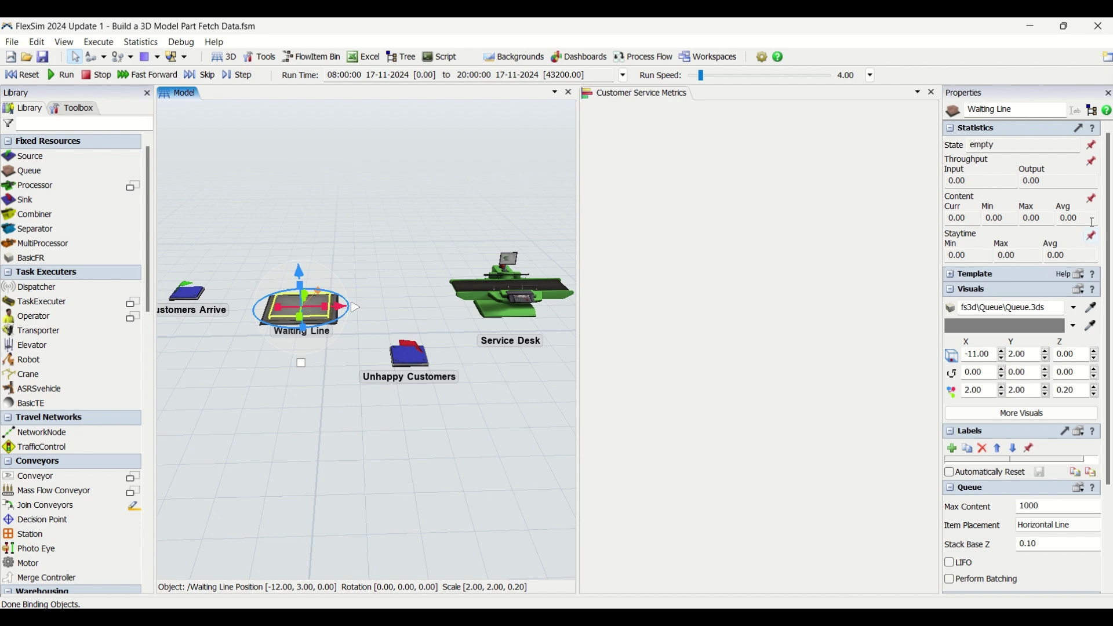
click(1096, 199)
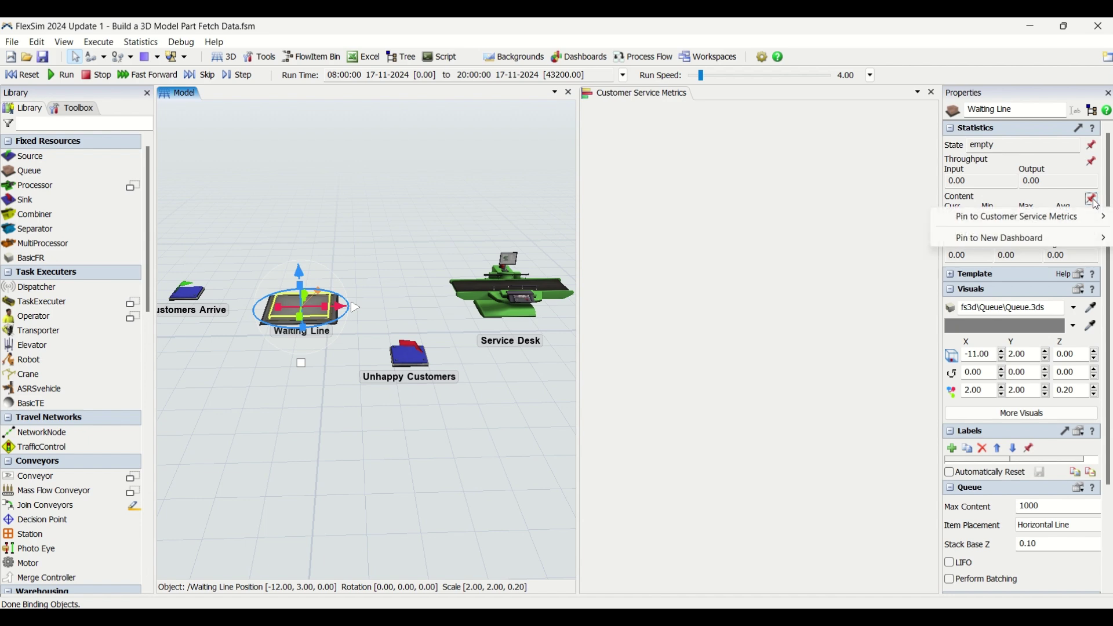
mouse_move(1020, 216)
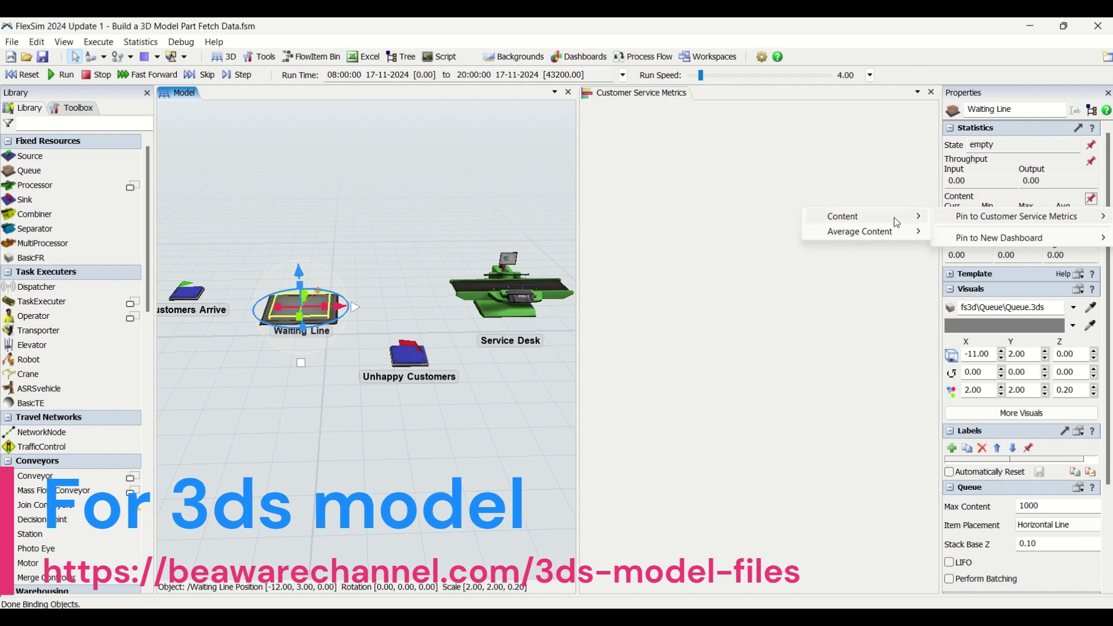
mouse_move(883, 218)
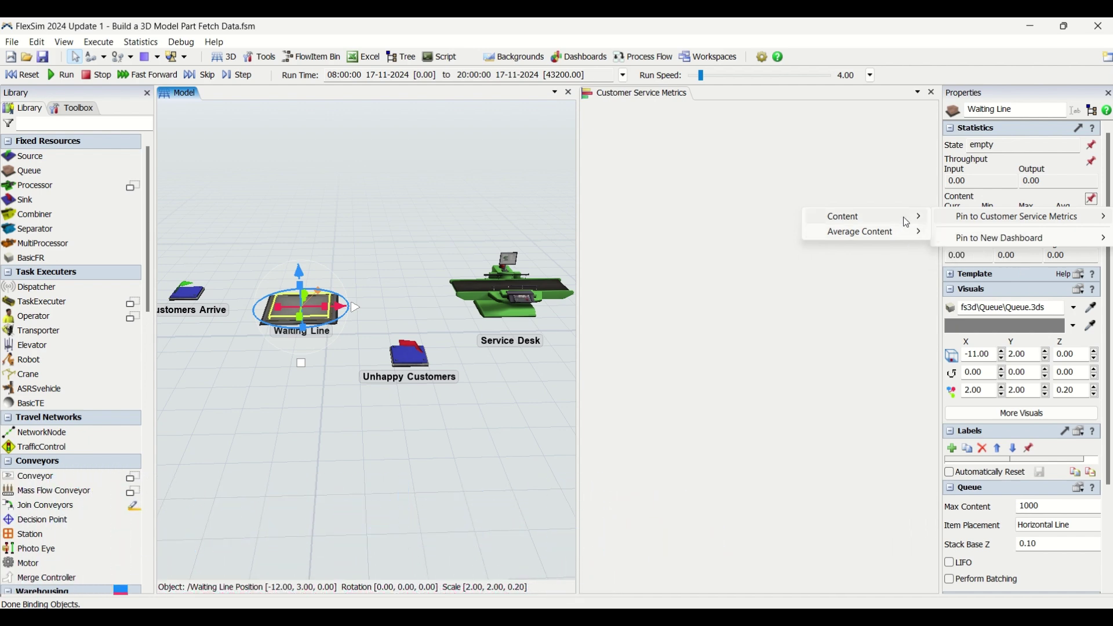
mouse_move(973, 218)
click(971, 254)
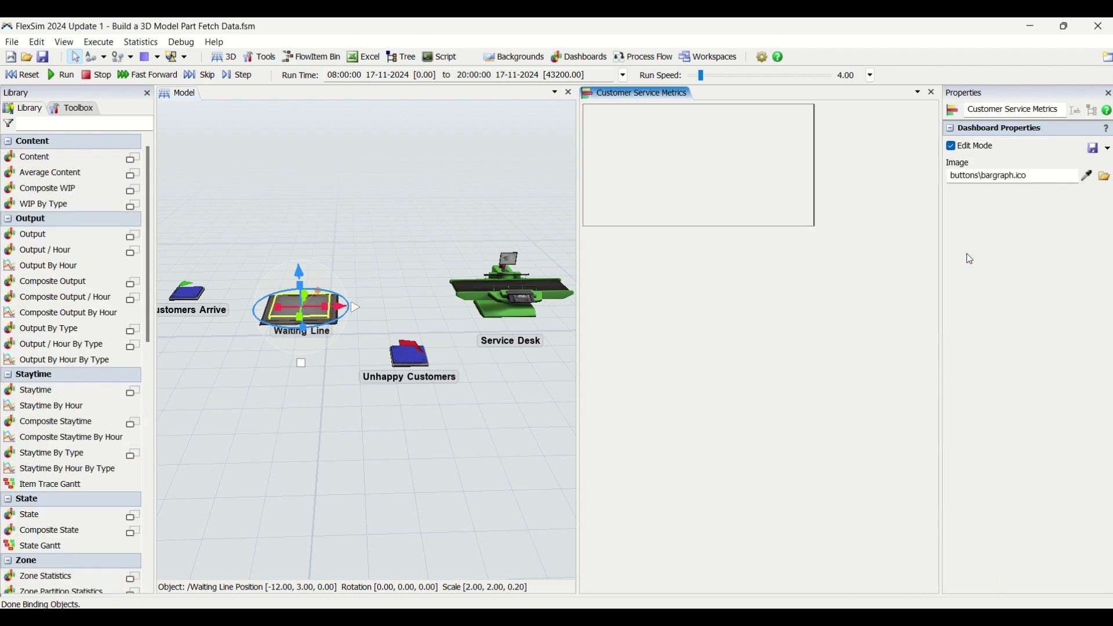
click(775, 193)
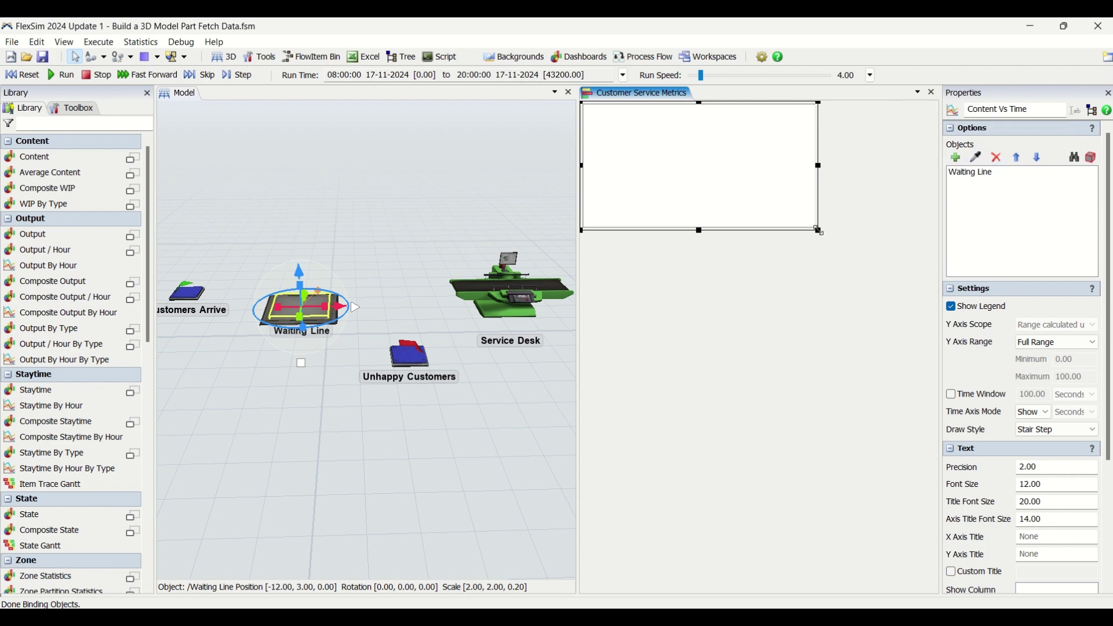
drag(819, 231, 866, 255)
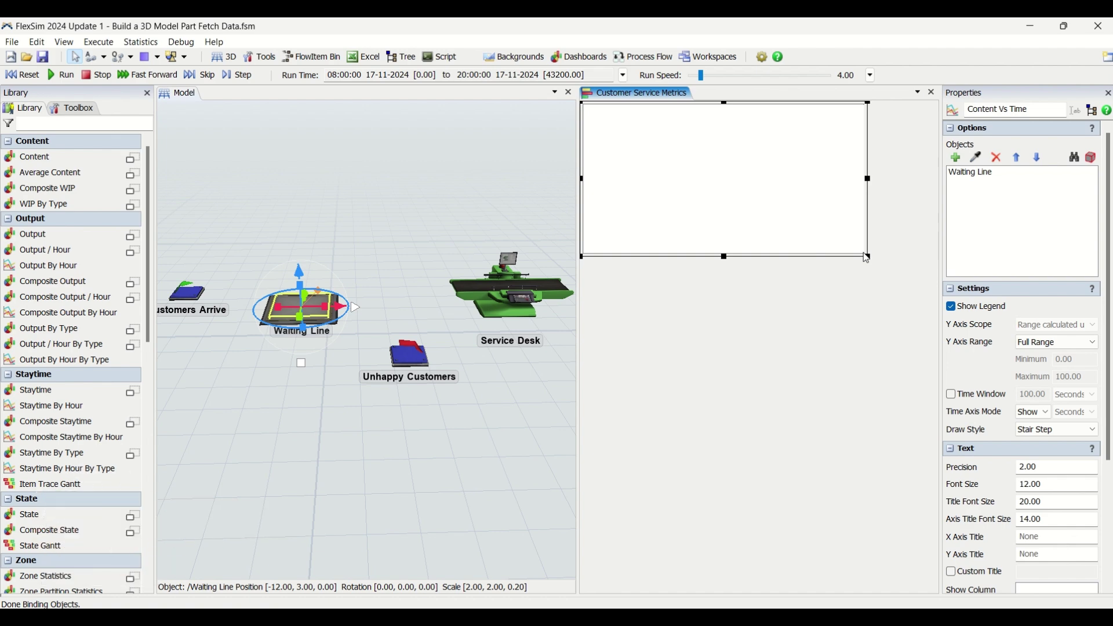
Step: Add a new Statistics Collector to the model
click(74, 108)
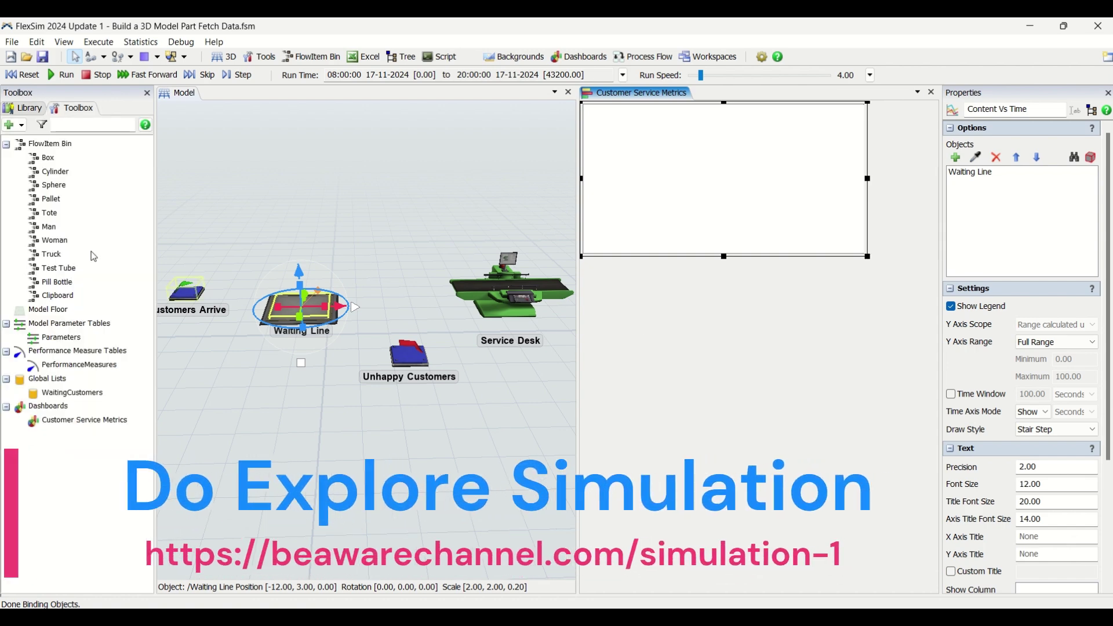
click(9, 127)
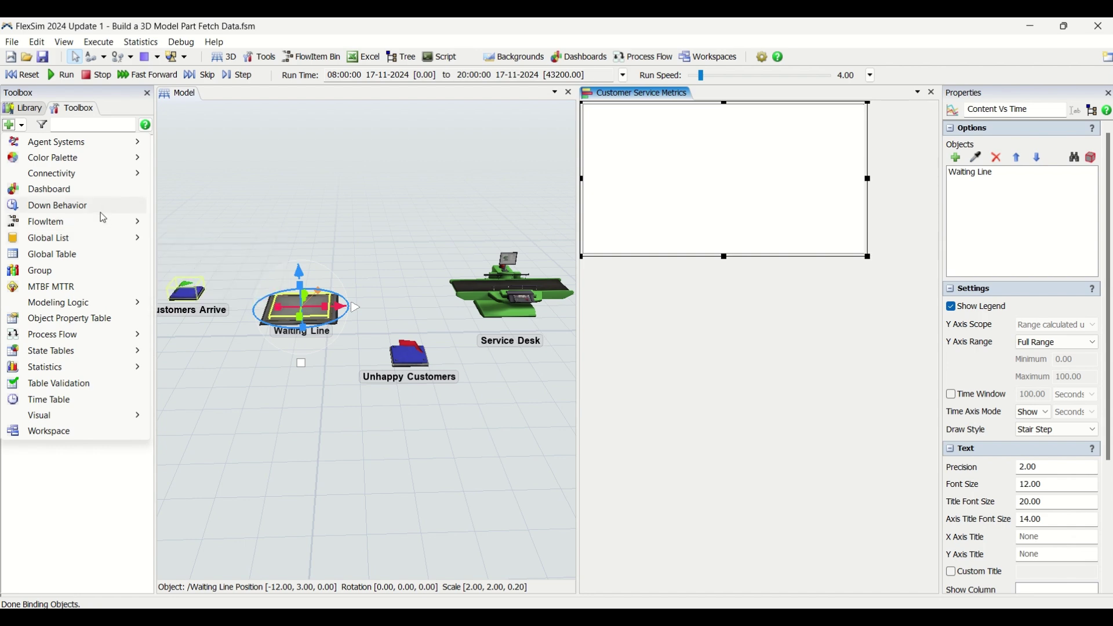
mouse_move(101, 366)
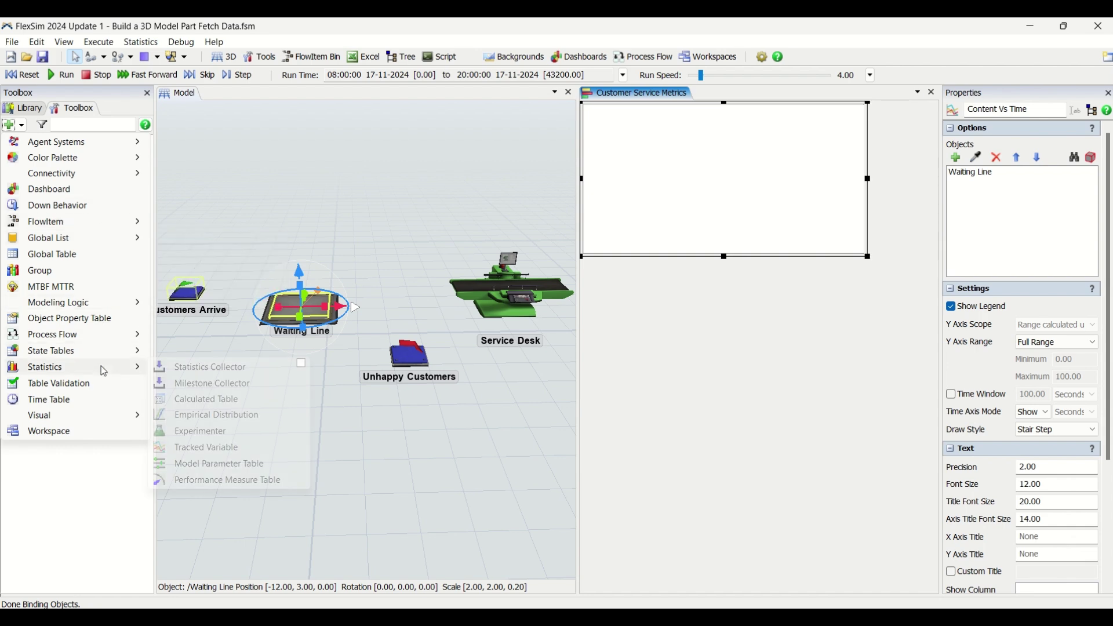
click(244, 372)
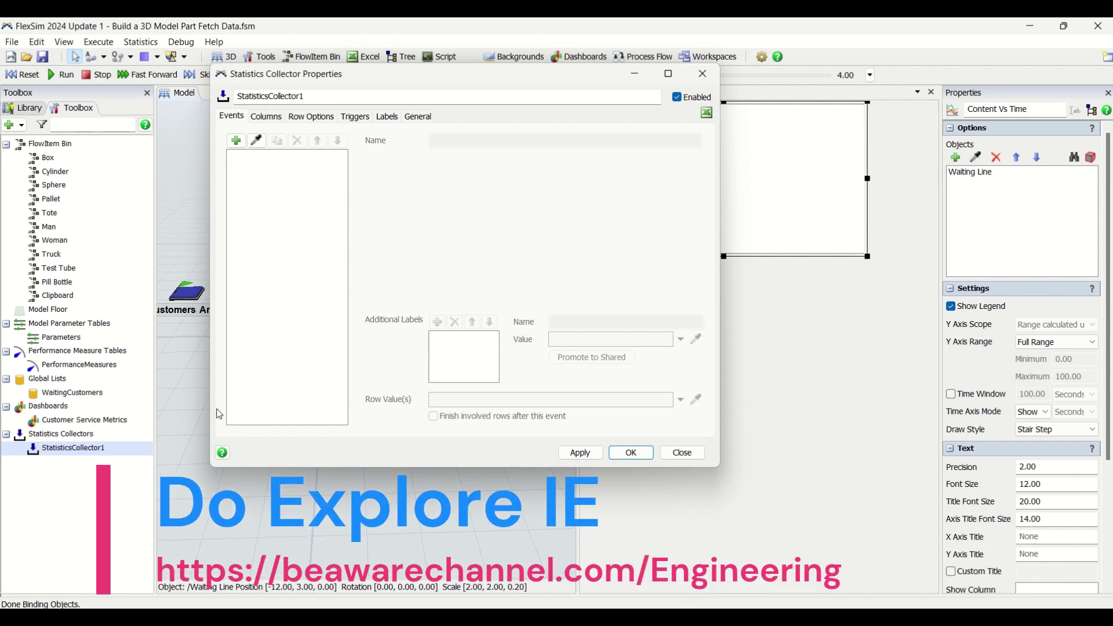
Step: Examine the Statistics Collector's column, row, trigger, label and general settings, and close its properties
click(266, 116)
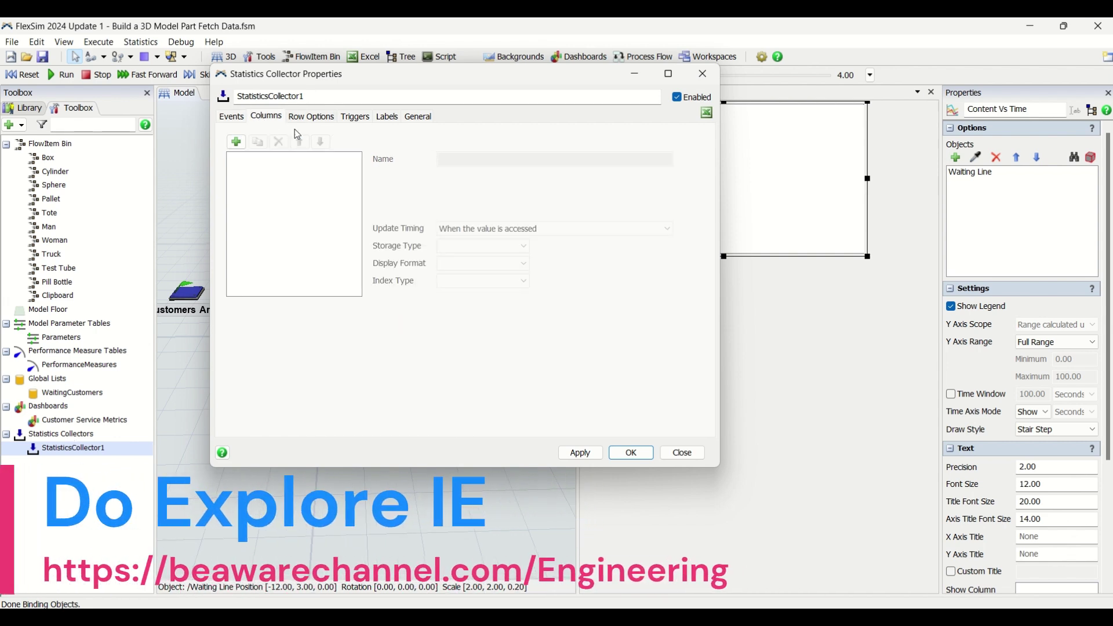
click(311, 116)
click(364, 117)
click(387, 116)
click(419, 117)
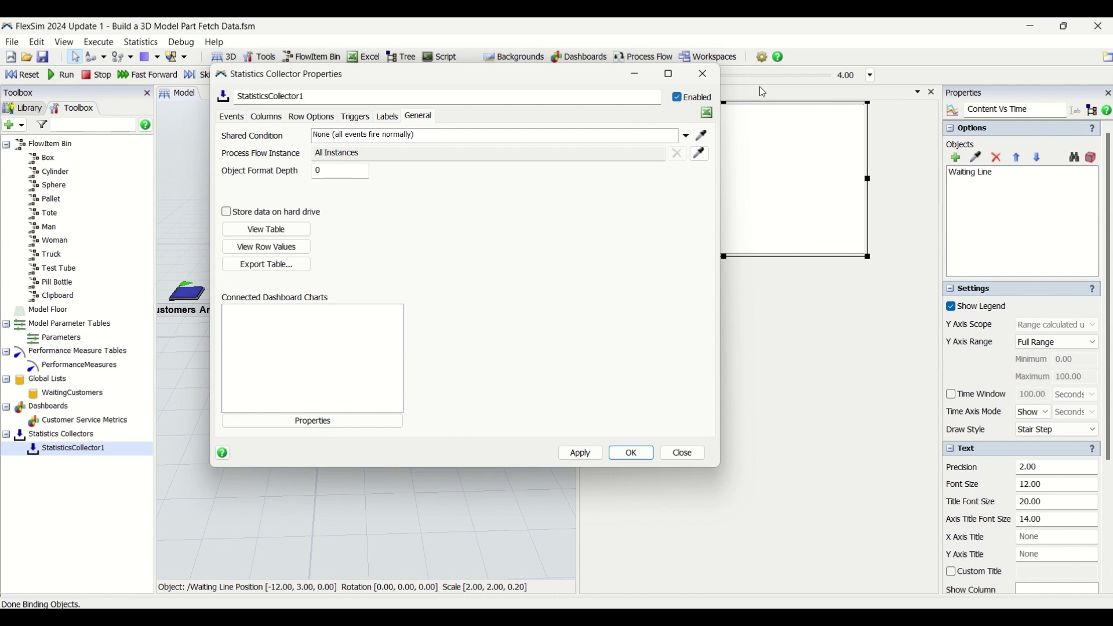
click(703, 73)
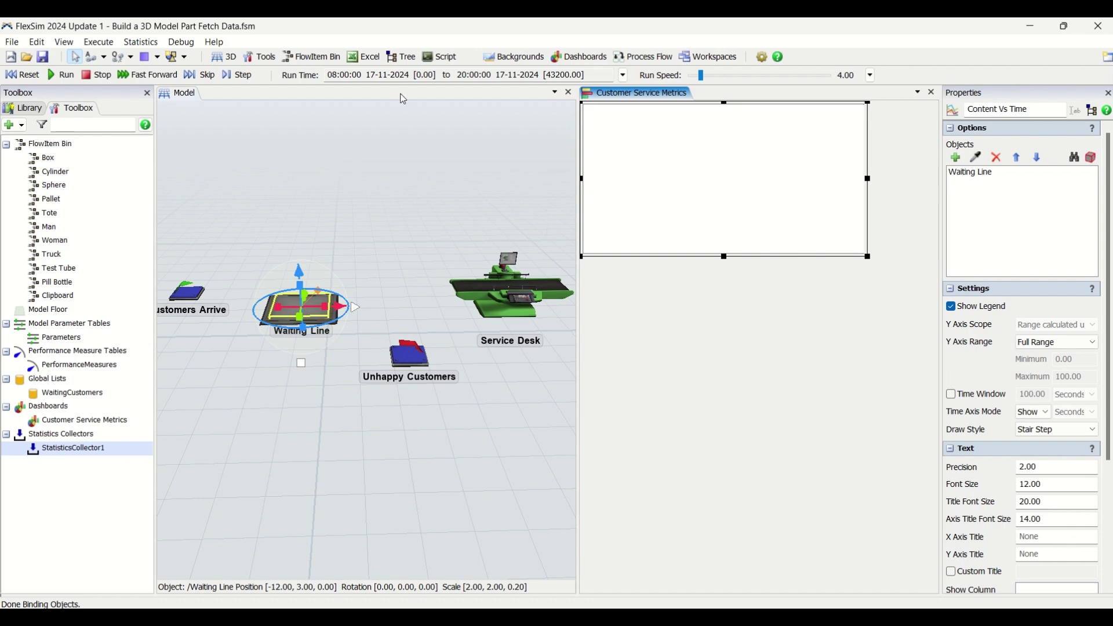
Step: Reset and run the simulation, and make the Waiting Line content chart slightly taller
click(24, 75)
click(60, 76)
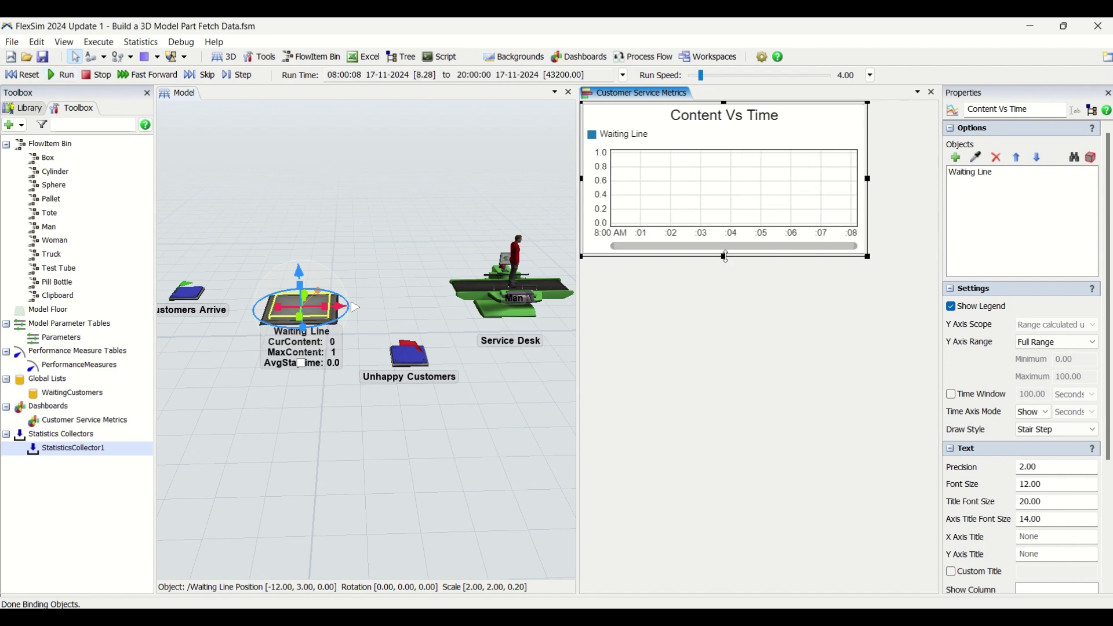
drag(725, 259, 725, 272)
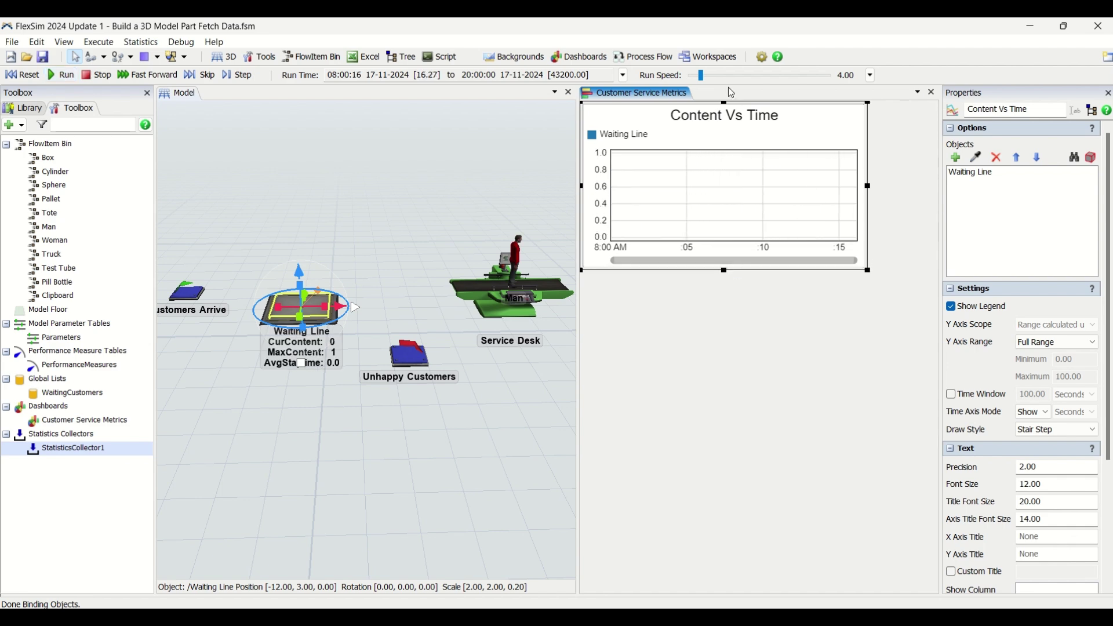
Step: Raise the run speed to 21.49 to fill the content chart, and reset the simulation
drag(701, 76, 707, 81)
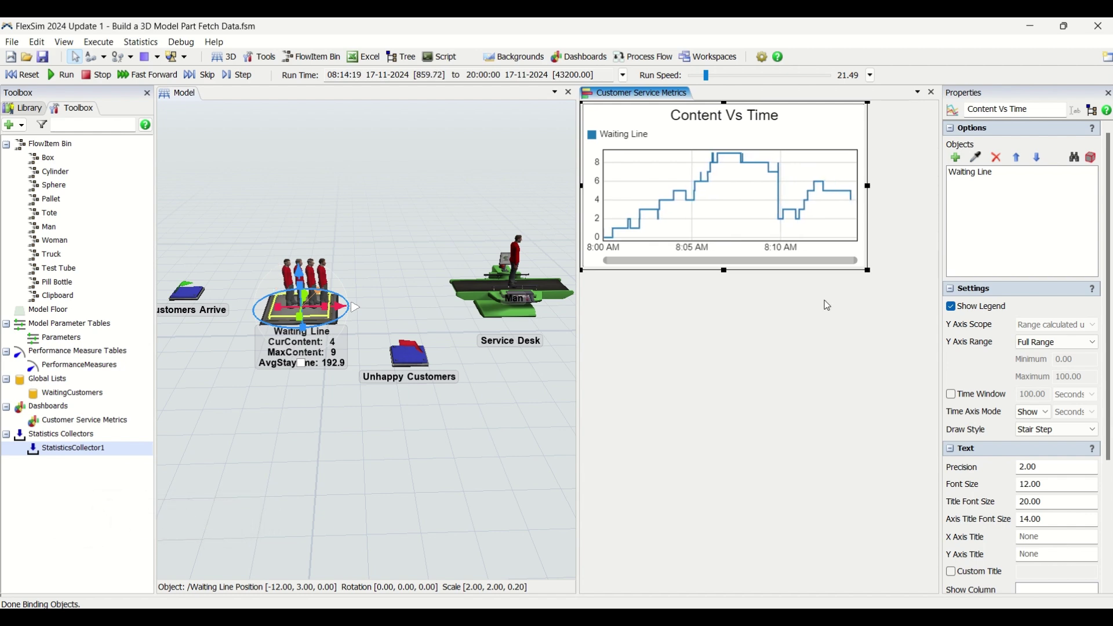
click(685, 306)
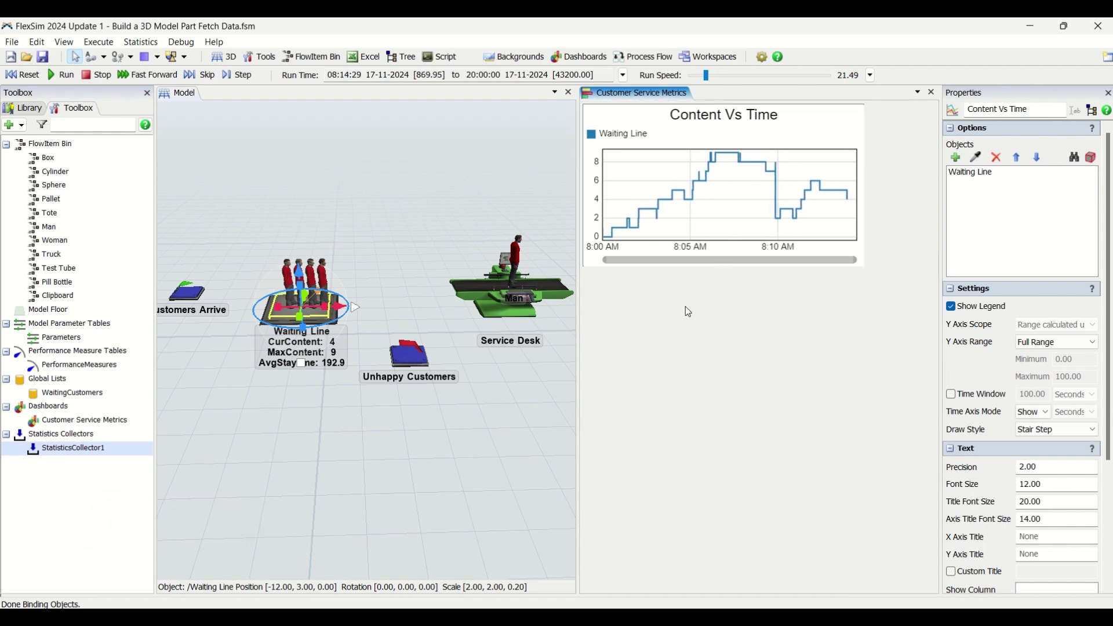
click(426, 290)
click(22, 74)
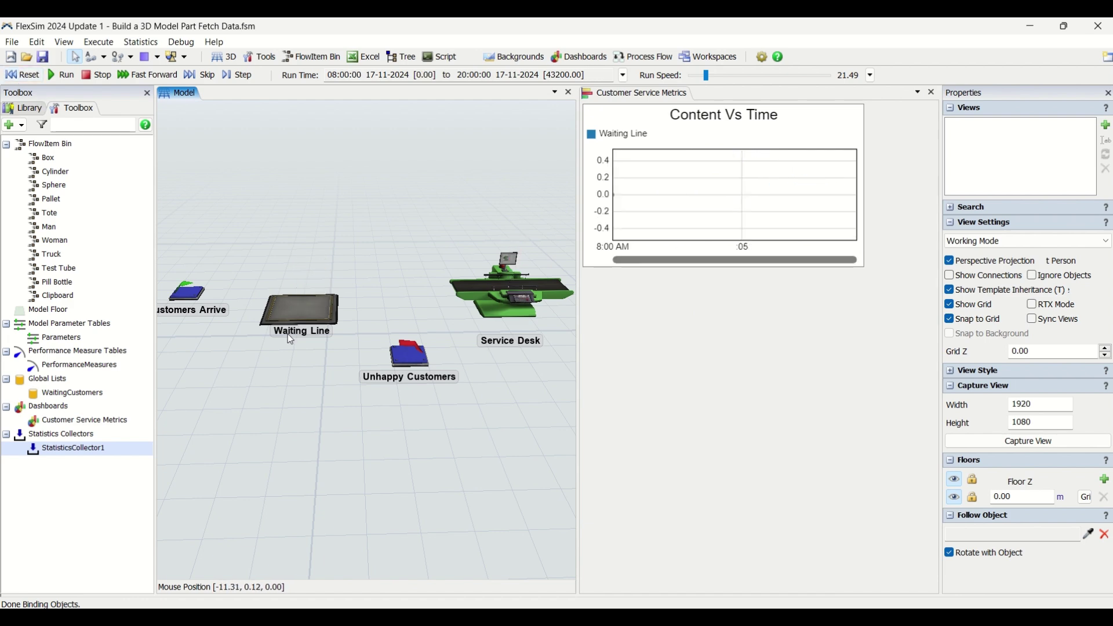
Step: Pin the Waiting Line's staytime to the Customer Service Metrics dashboard as a bar chart, and widen it to match the content chart
click(300, 308)
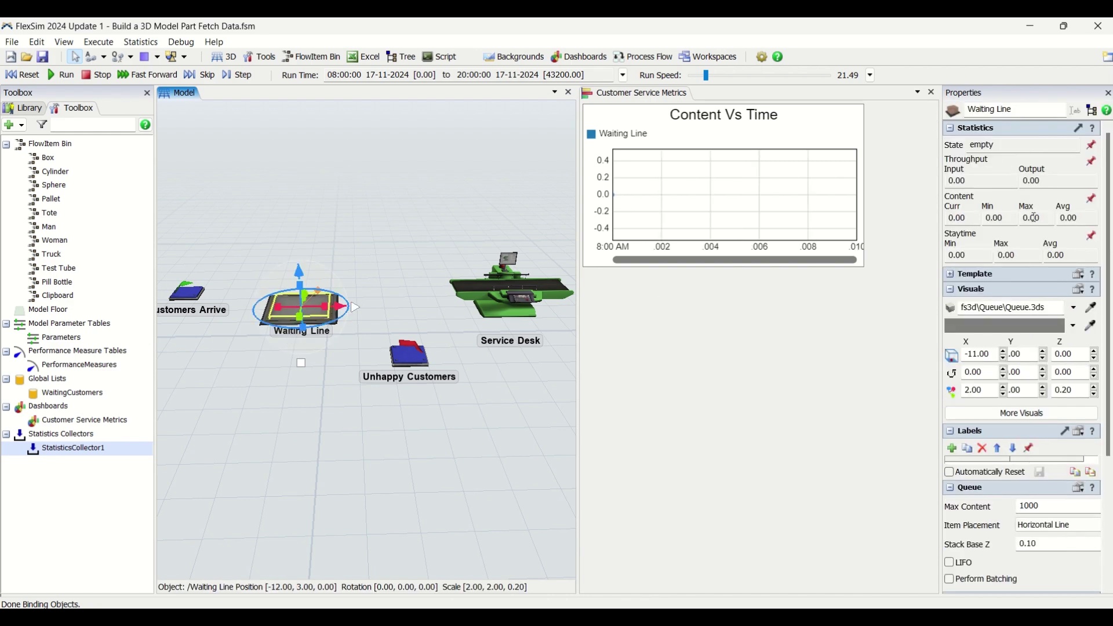
click(1092, 237)
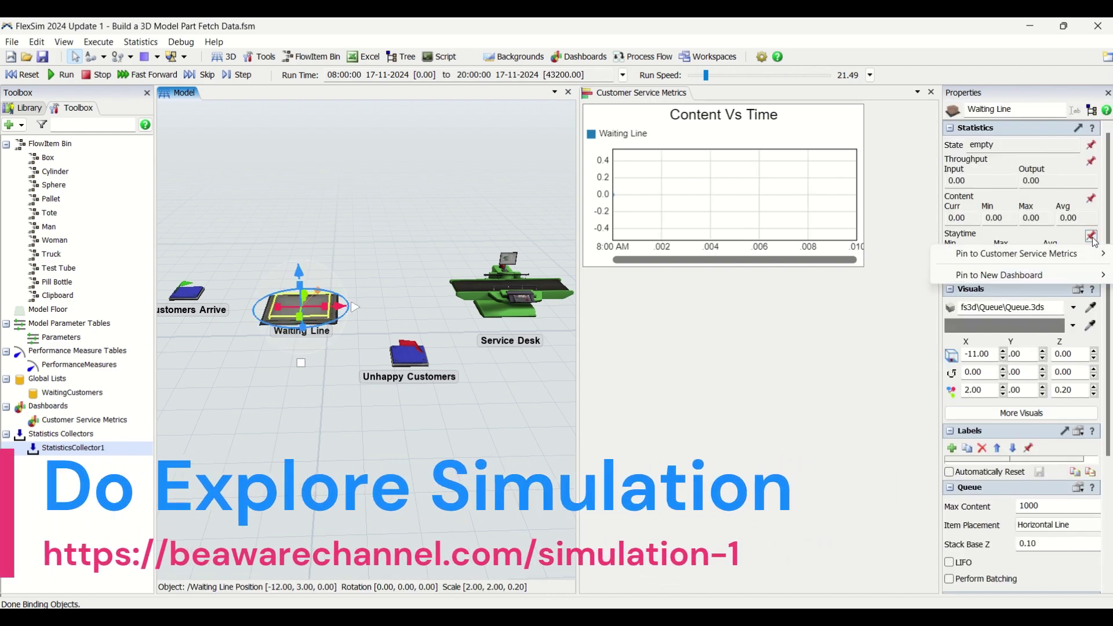
mouse_move(1005, 261)
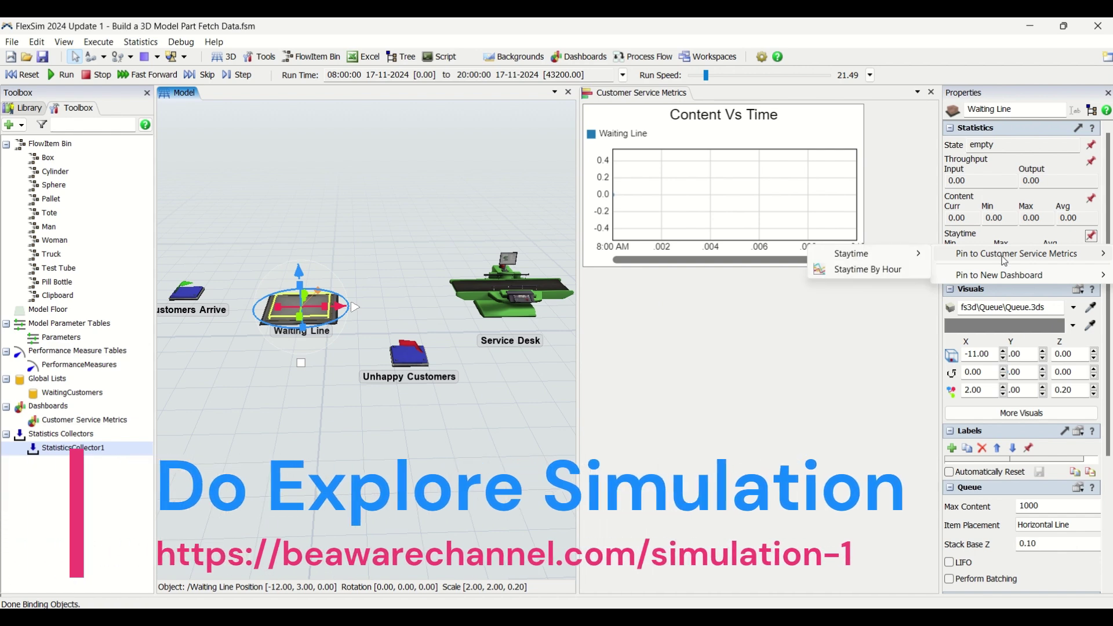
mouse_move(867, 258)
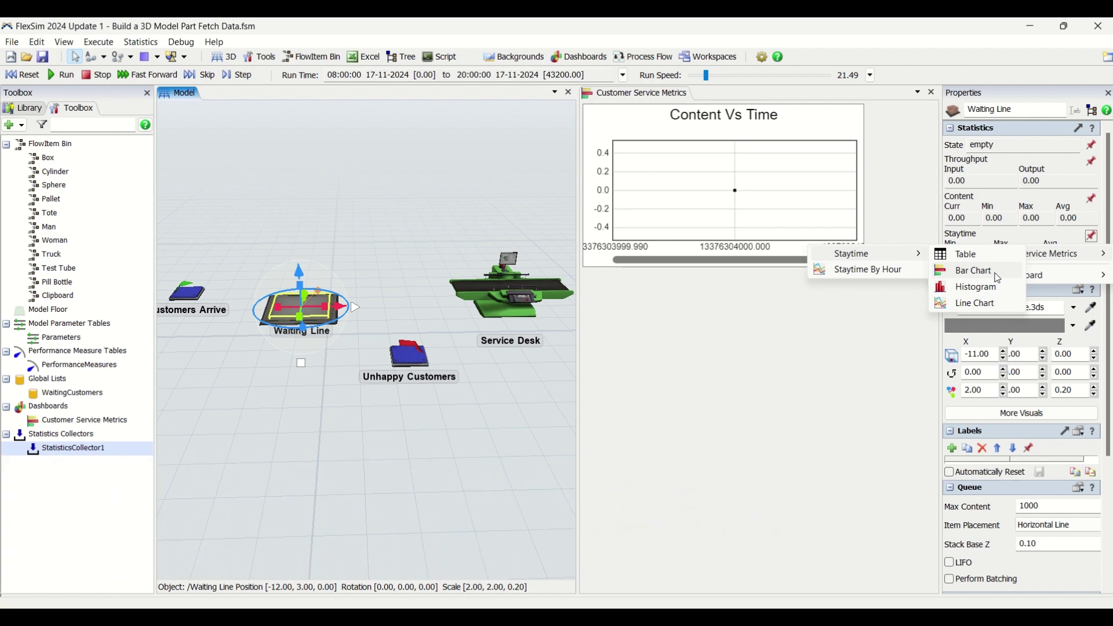
click(997, 277)
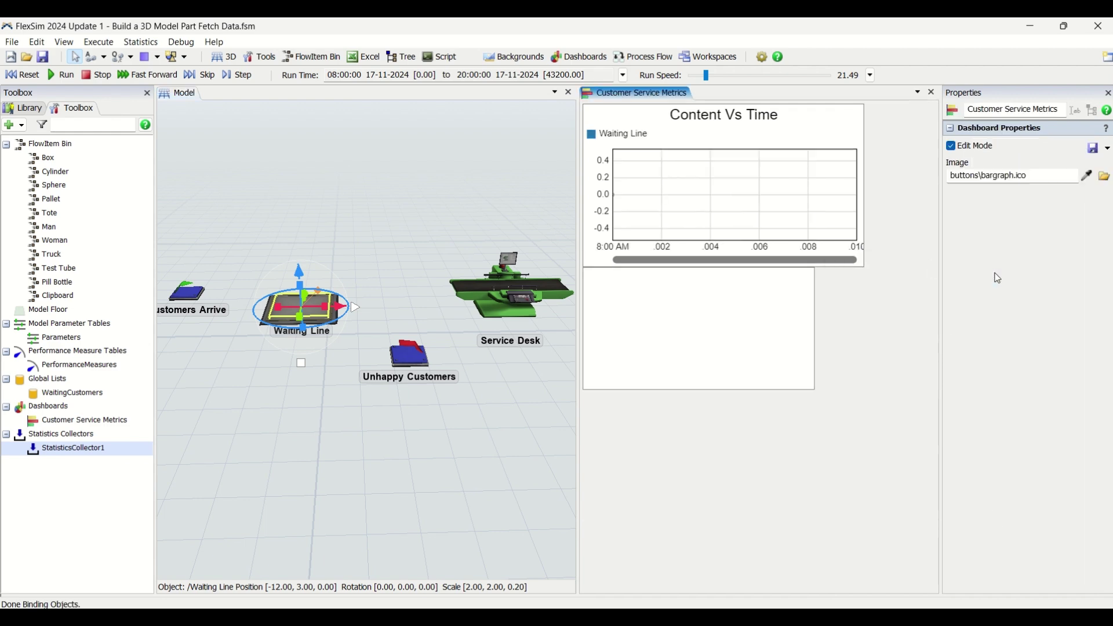
click(804, 347)
drag(817, 392, 862, 400)
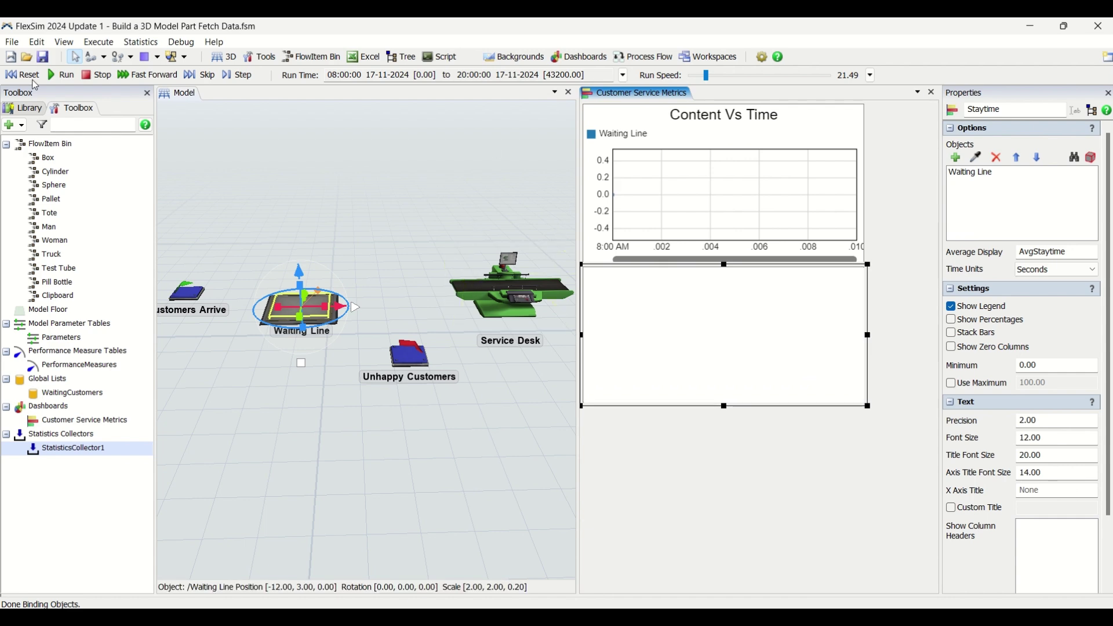
Step: Reset and run the simulation, and check which time units the Staytime bar chart offers
click(24, 74)
click(60, 75)
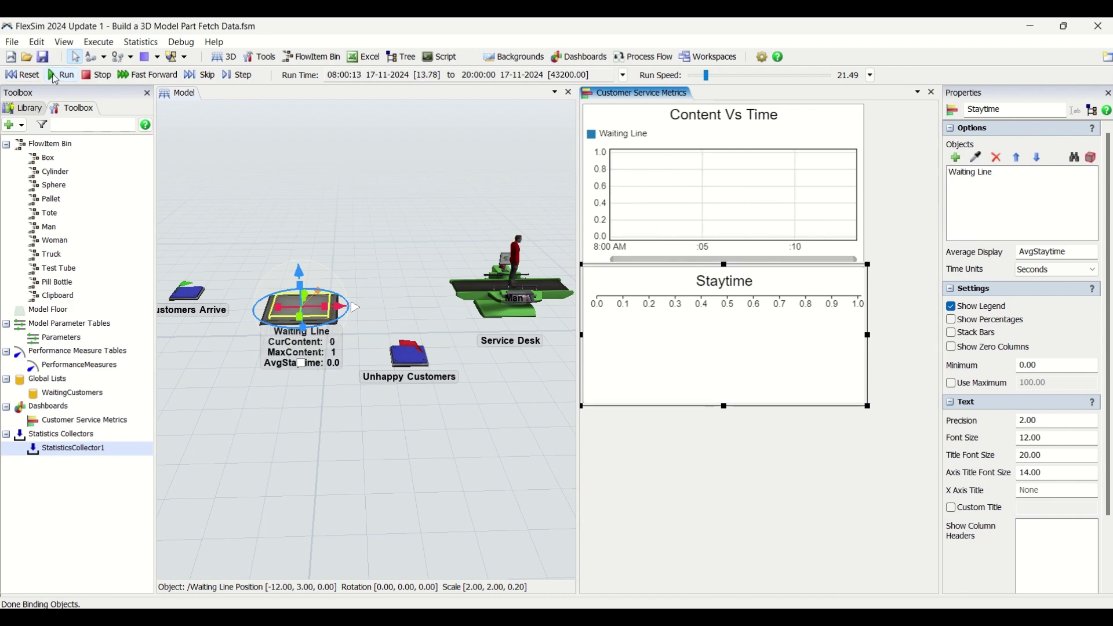
click(1058, 269)
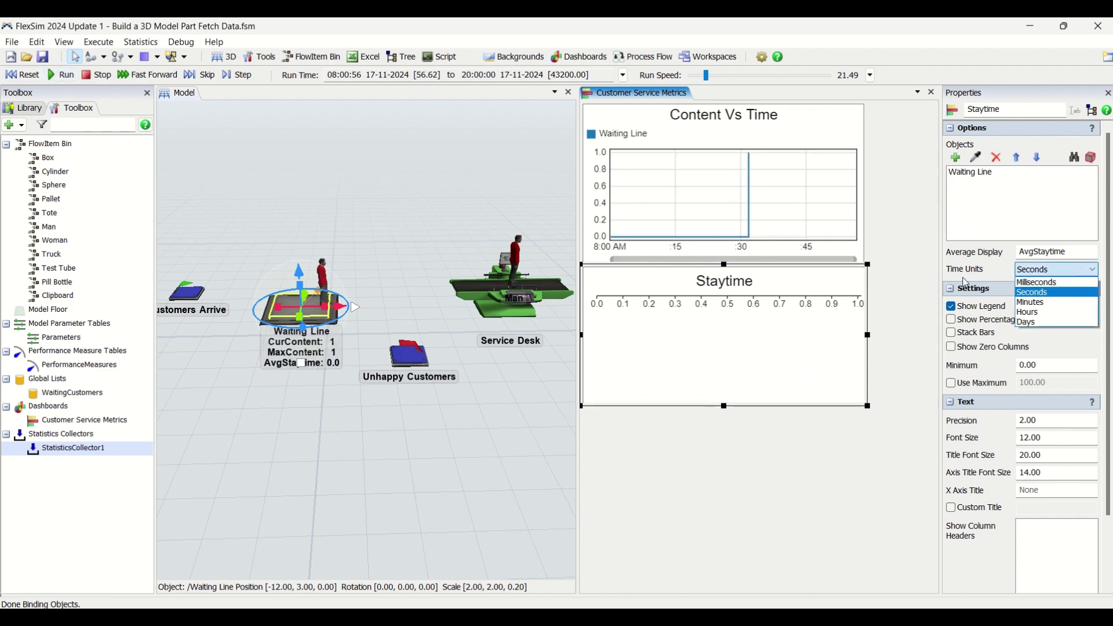
click(884, 324)
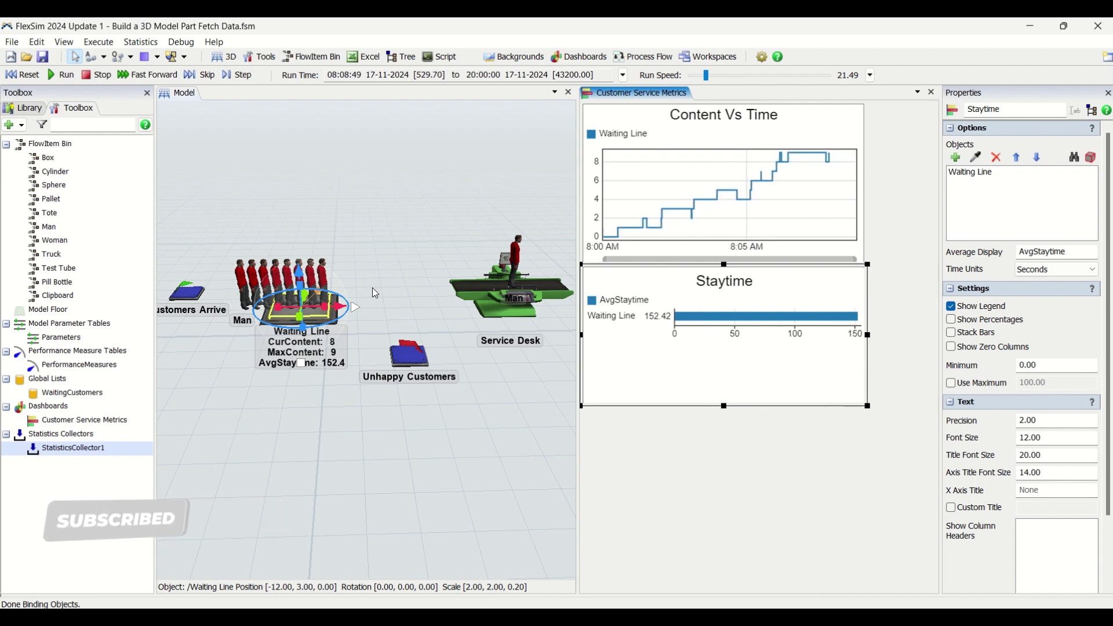
Step: Examine the Staytime bar chart's options, close them, and reset the simulation
double_click(645, 361)
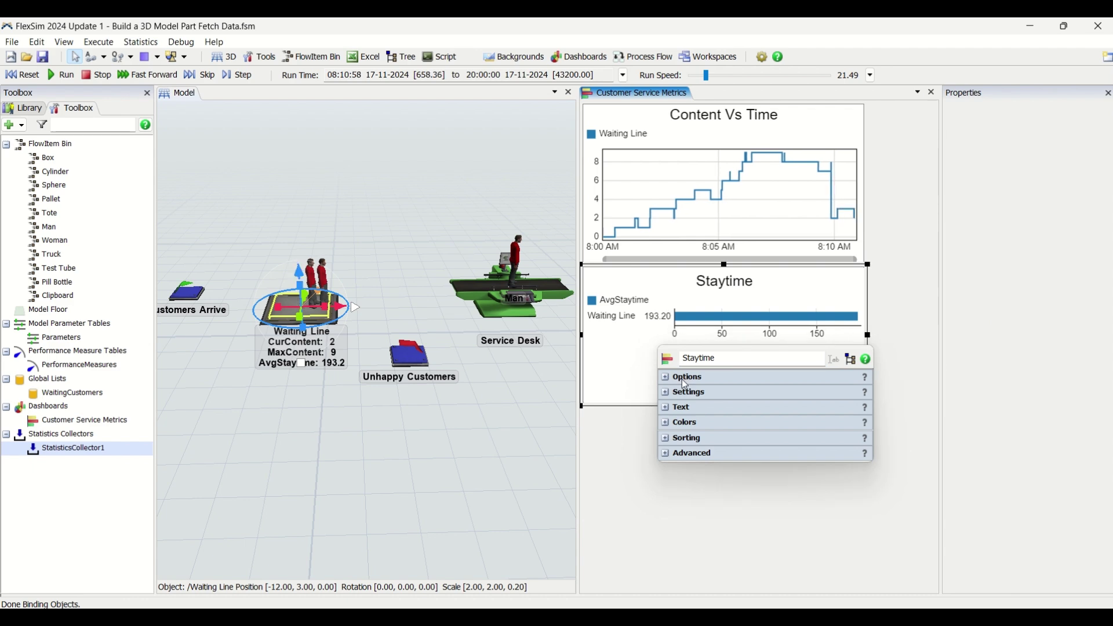
click(686, 380)
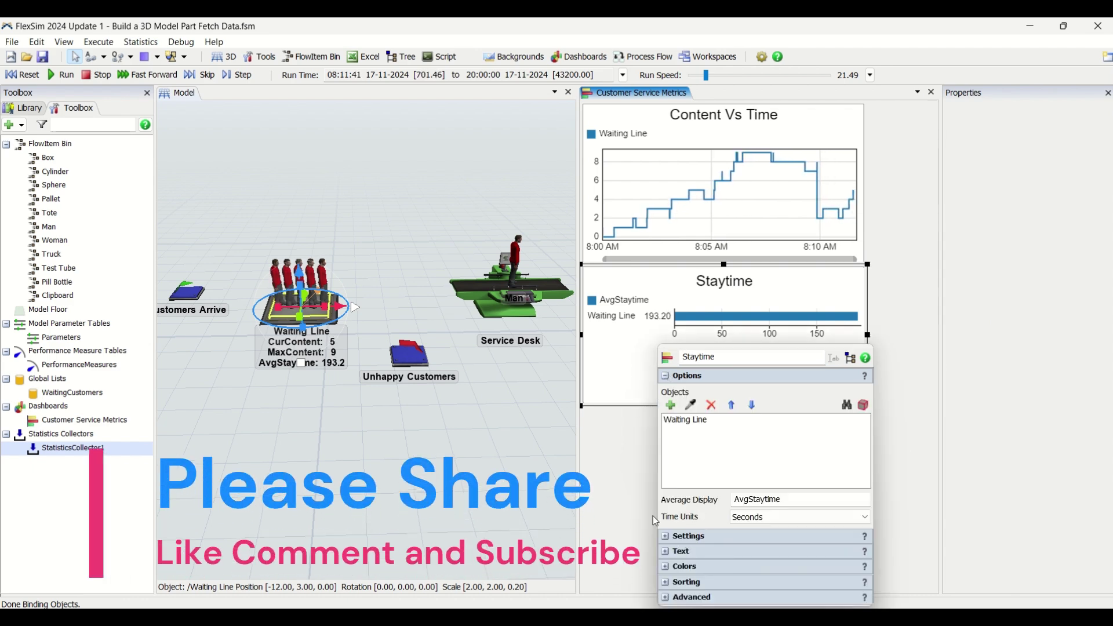
click(655, 520)
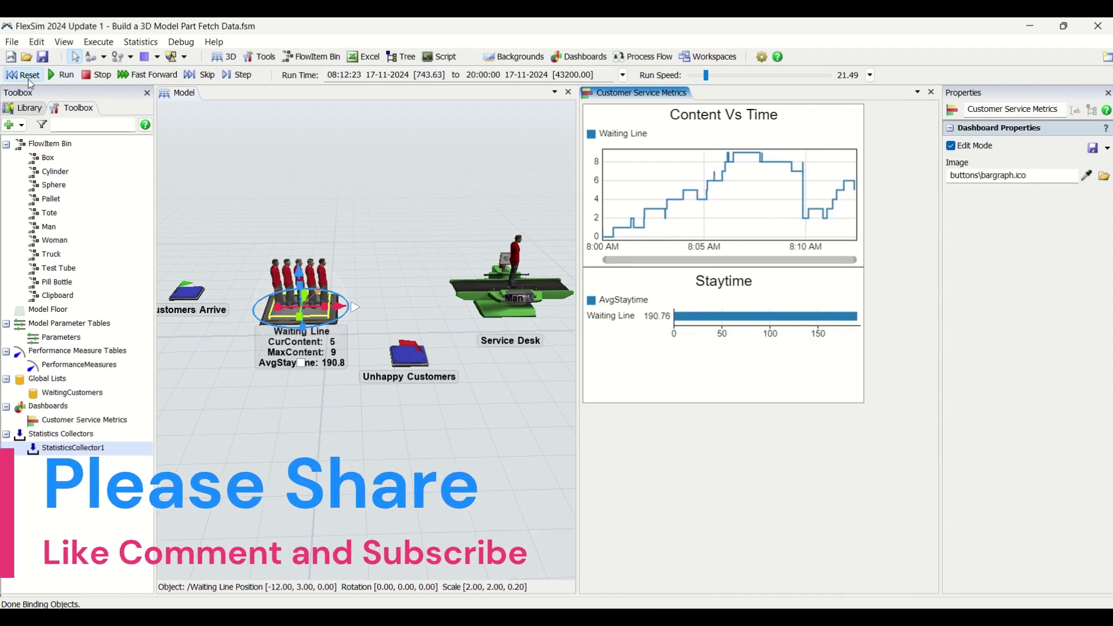
click(31, 83)
Step: Pin the Waiting Line's staytime to the Customer Service Metrics dashboard as a table
click(770, 355)
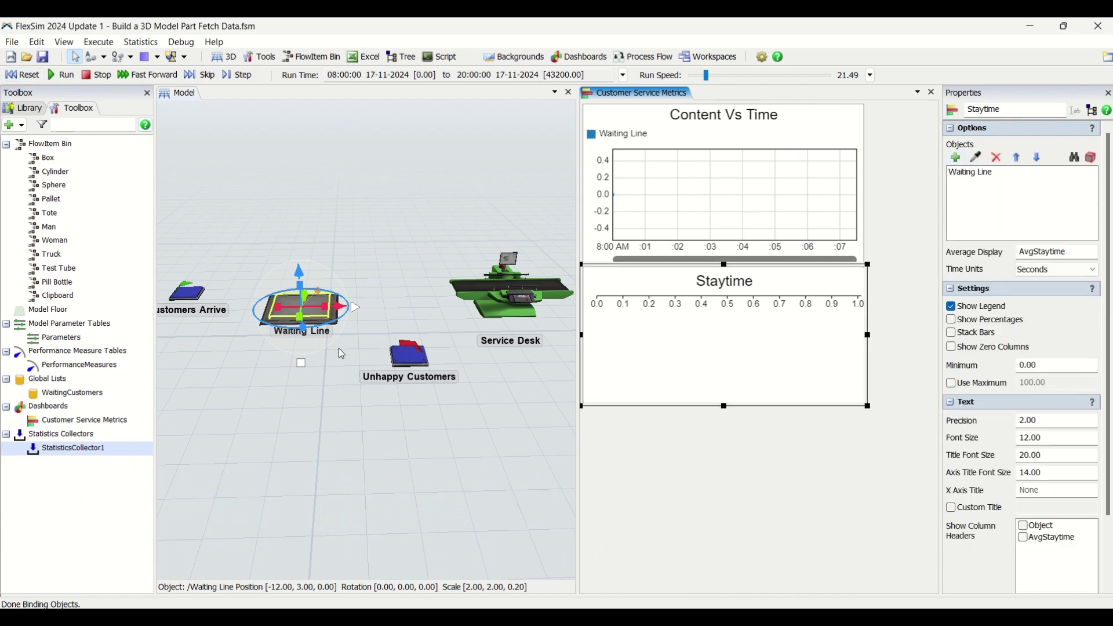
click(332, 320)
click(332, 319)
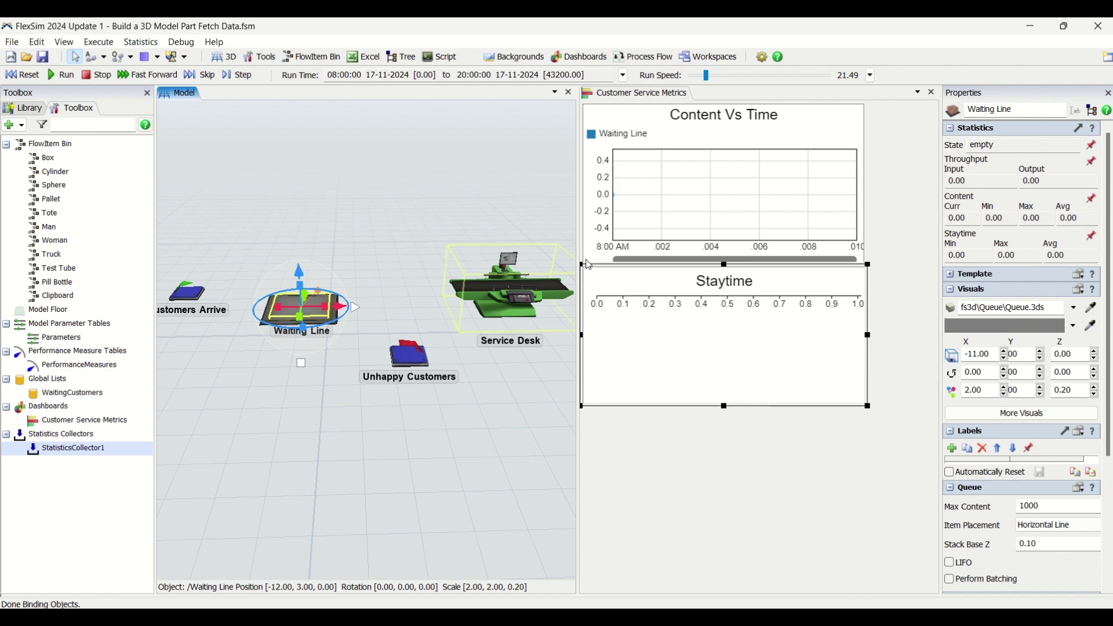
click(1093, 241)
mouse_move(1066, 255)
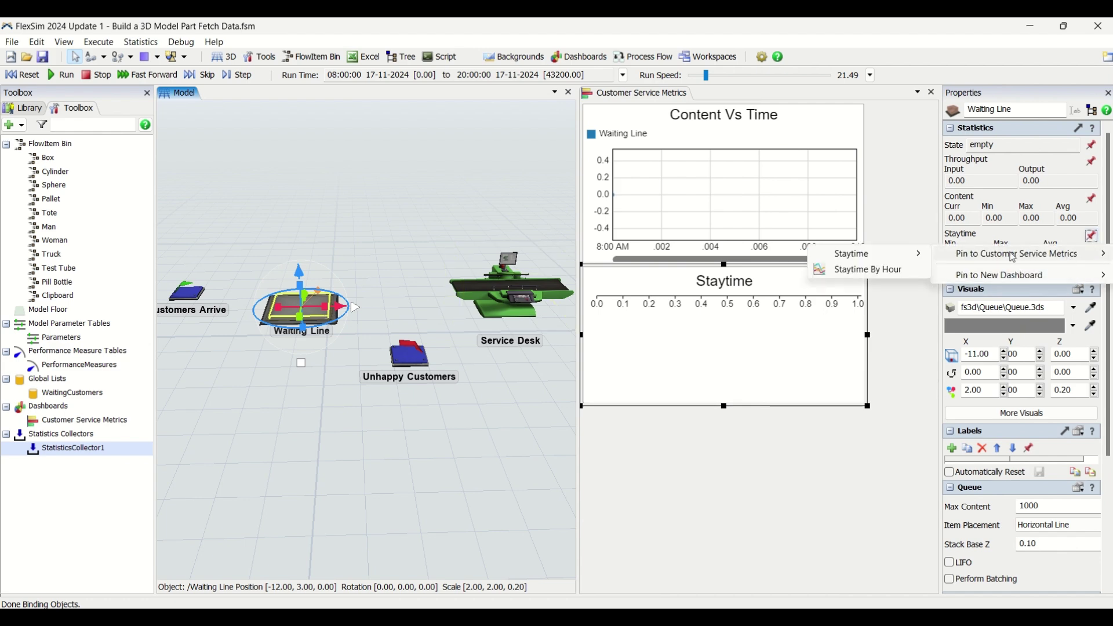
mouse_move(859, 262)
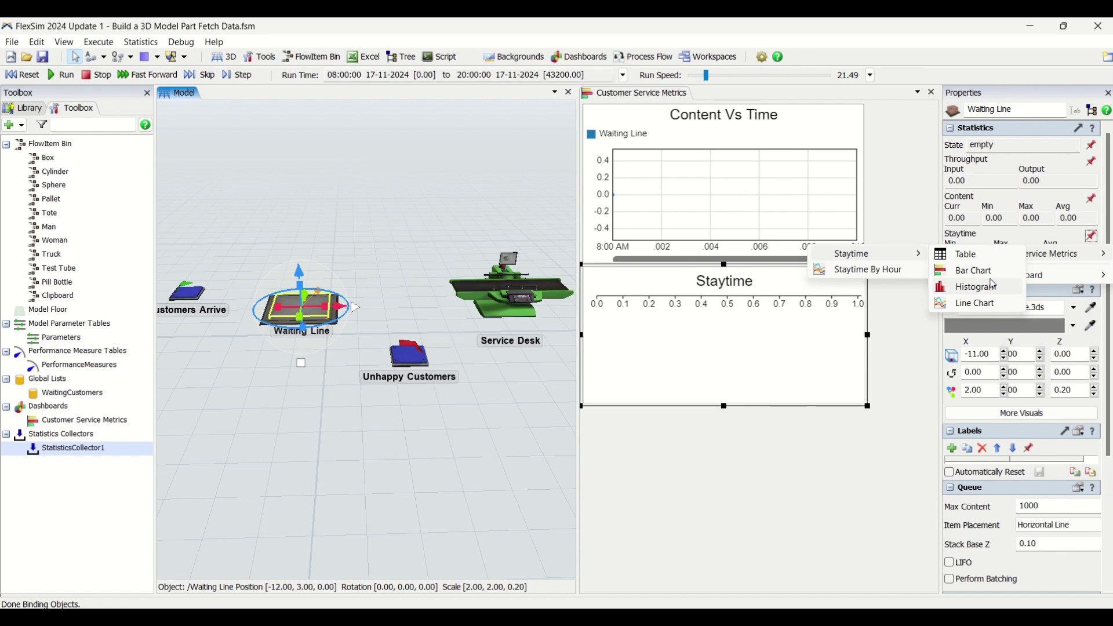
click(980, 271)
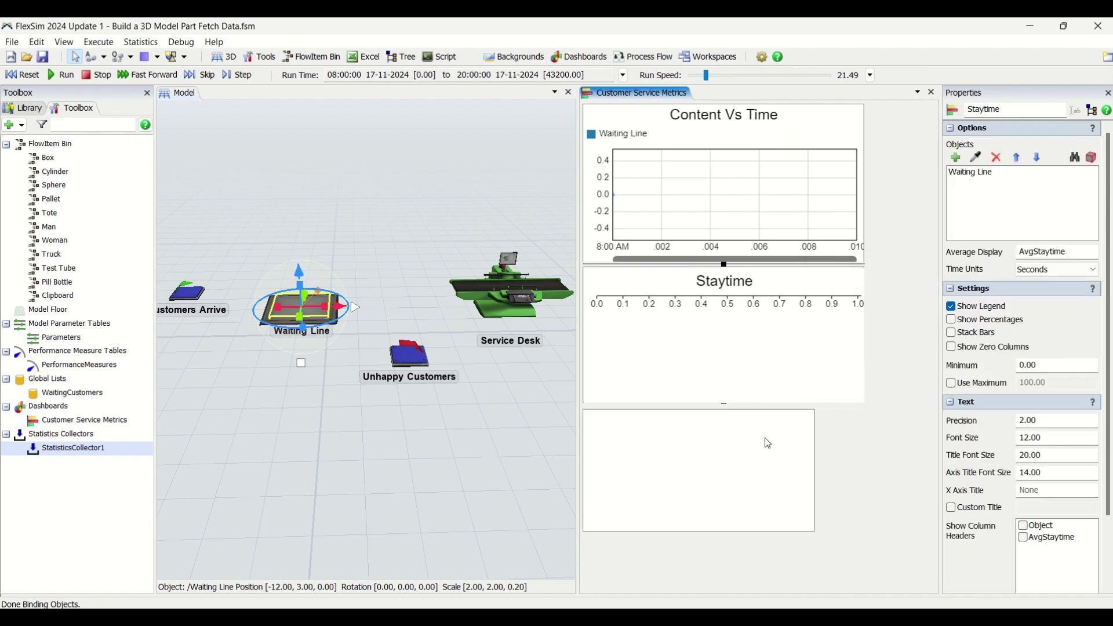
Step: Exclude the minimum staytime from the new staytime table, and enlarge the table to the width of the charts above
click(768, 444)
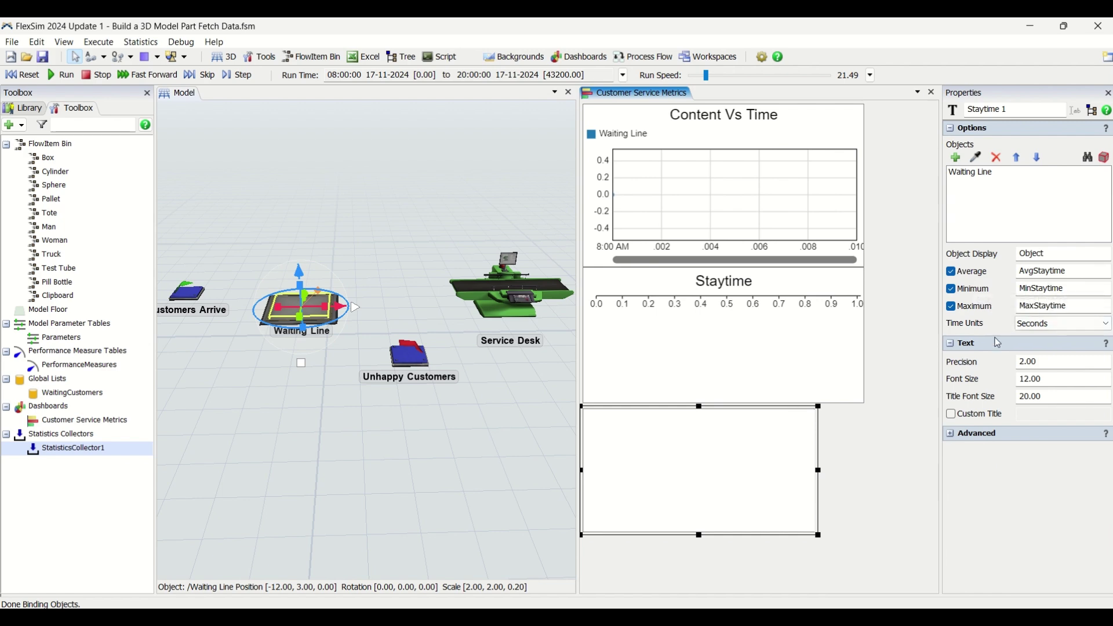
click(955, 291)
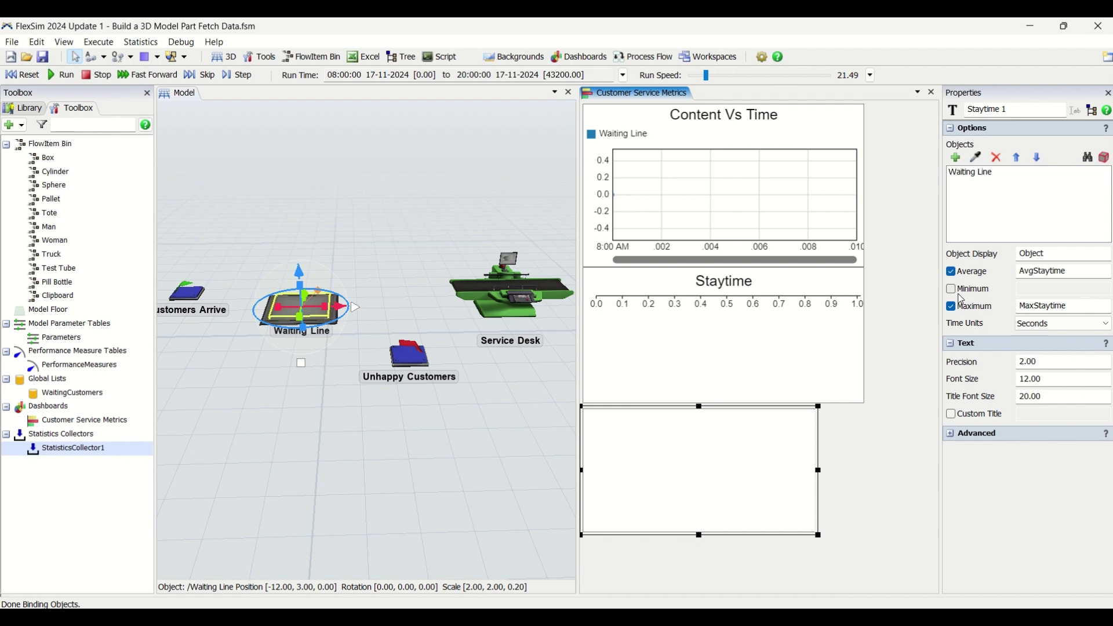
drag(822, 538, 862, 549)
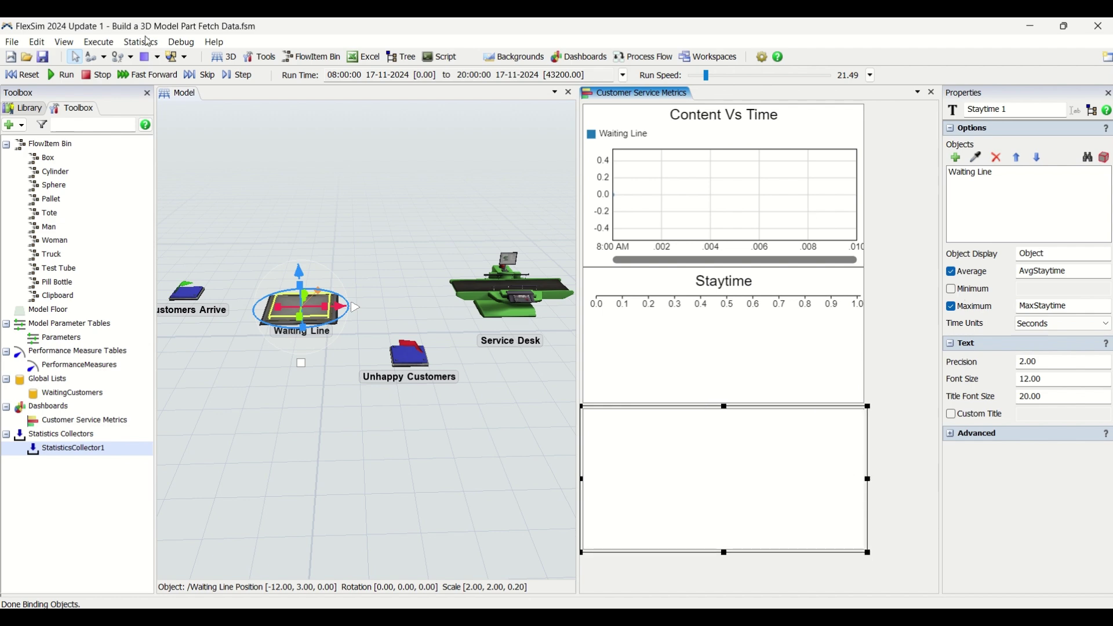
Step: Run the simulation with the run speed raised to 126 to fill the dashboard, and reset it
click(61, 74)
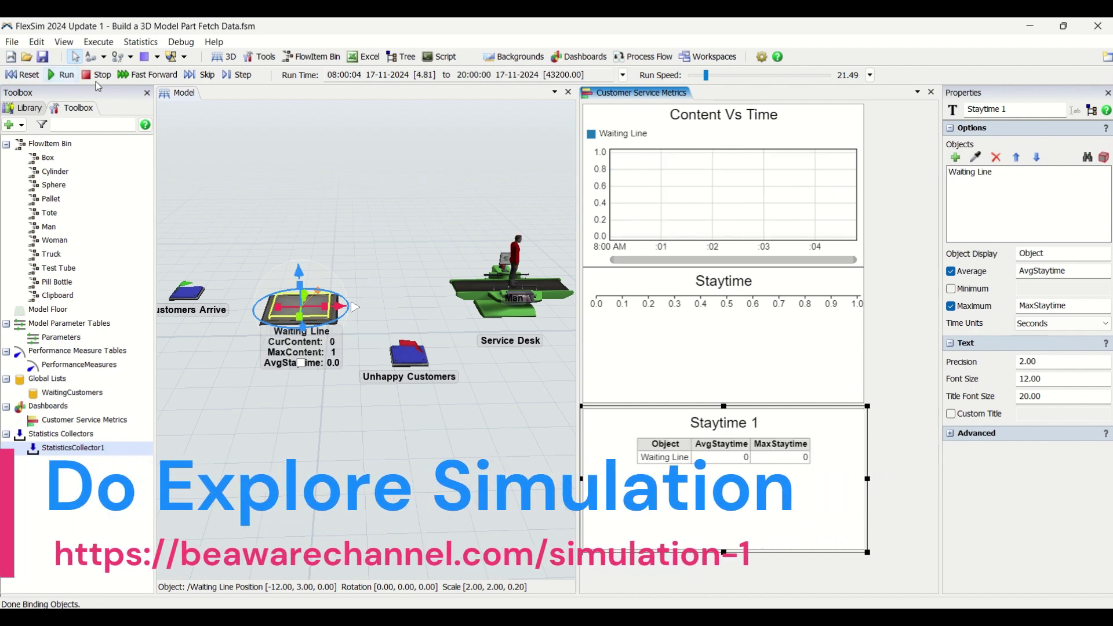
drag(706, 75, 717, 78)
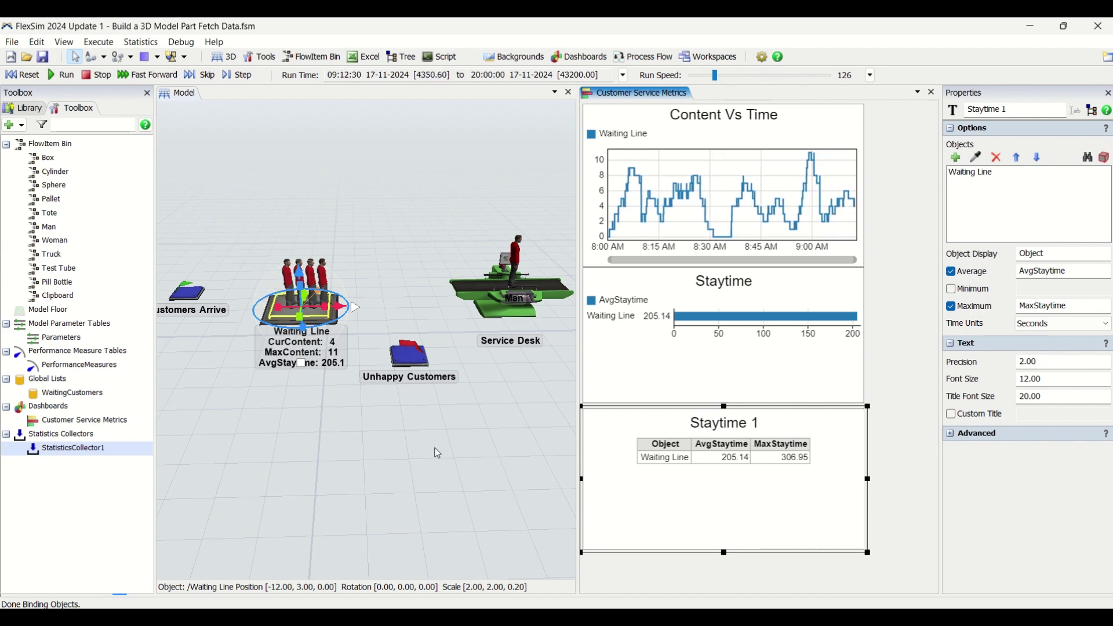
click(462, 389)
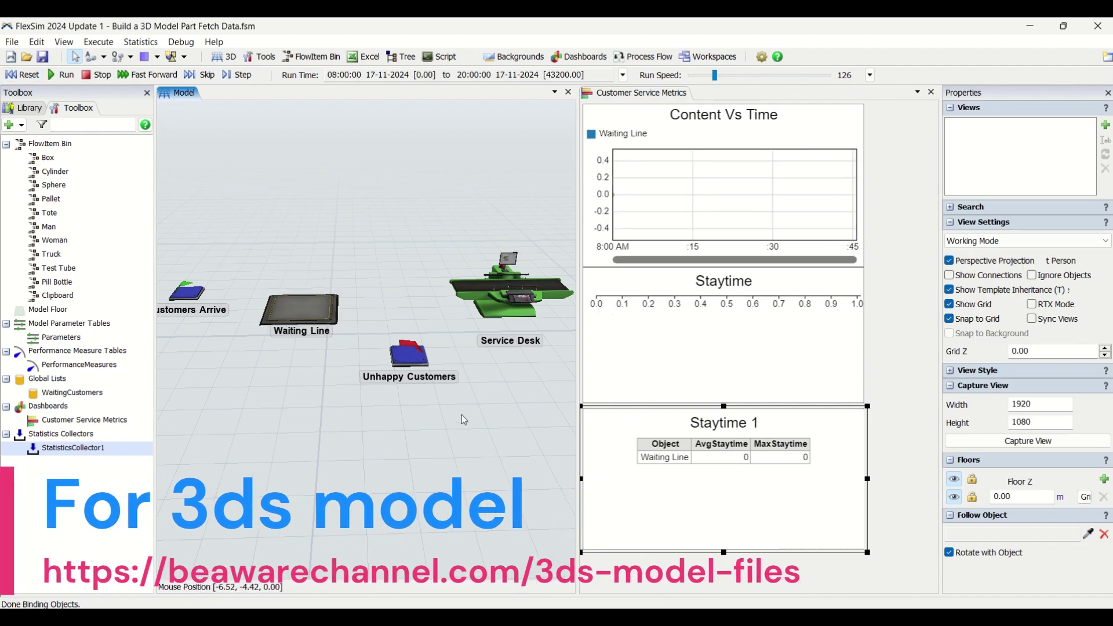
Step: Open the Output choices for pinning the Happy Customers sink's throughput to the Customer Service Metrics dashboard
drag(464, 419, 322, 418)
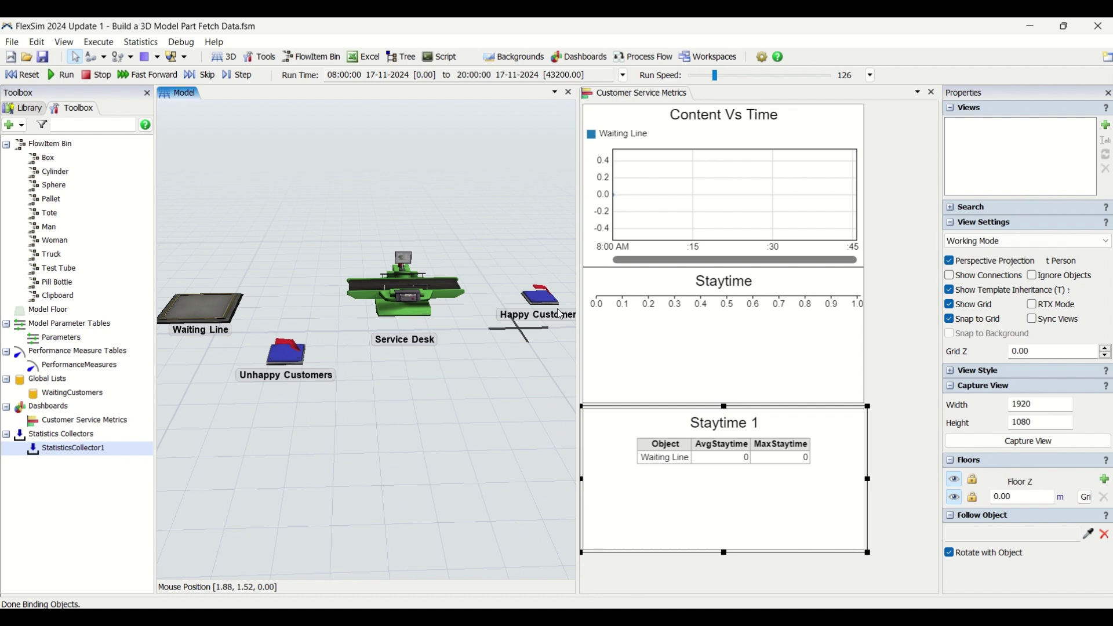
click(542, 299)
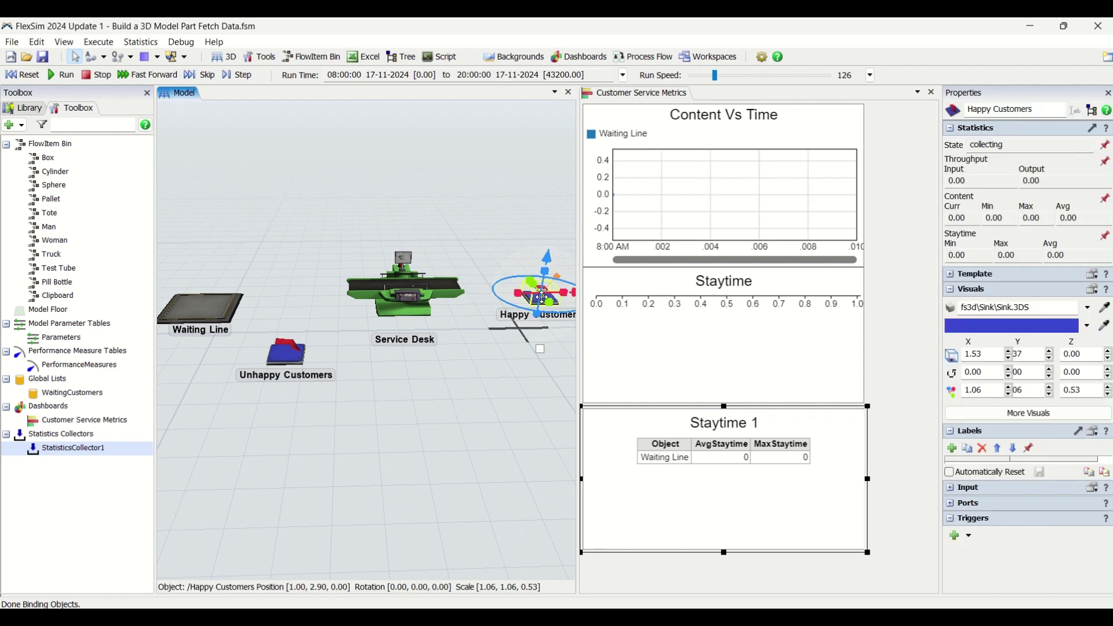
click(1106, 162)
mouse_move(1077, 190)
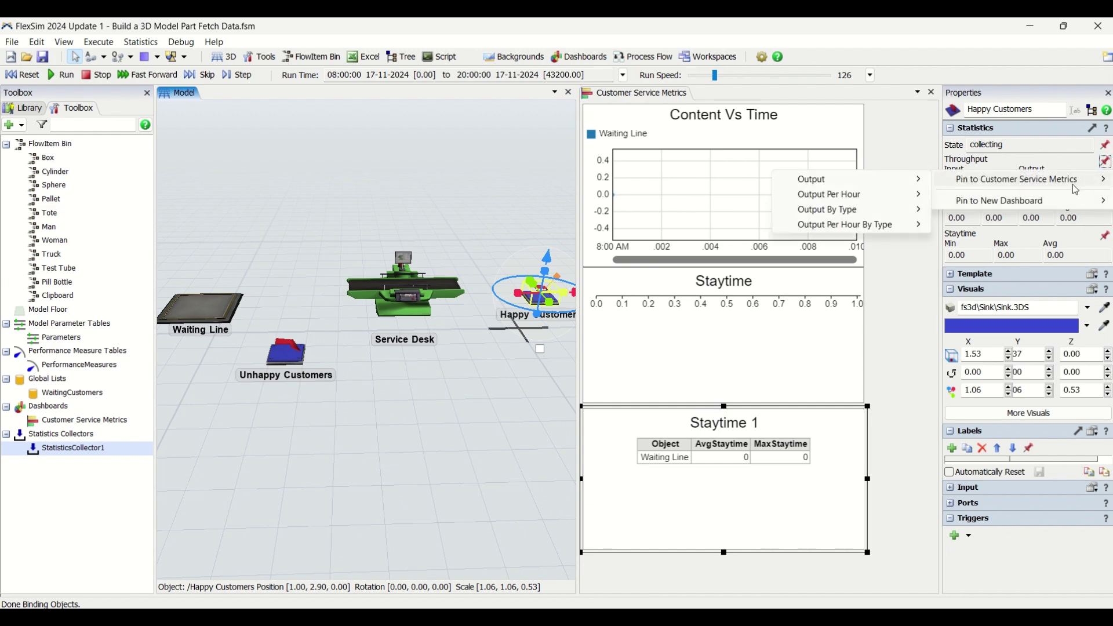
mouse_move(850, 187)
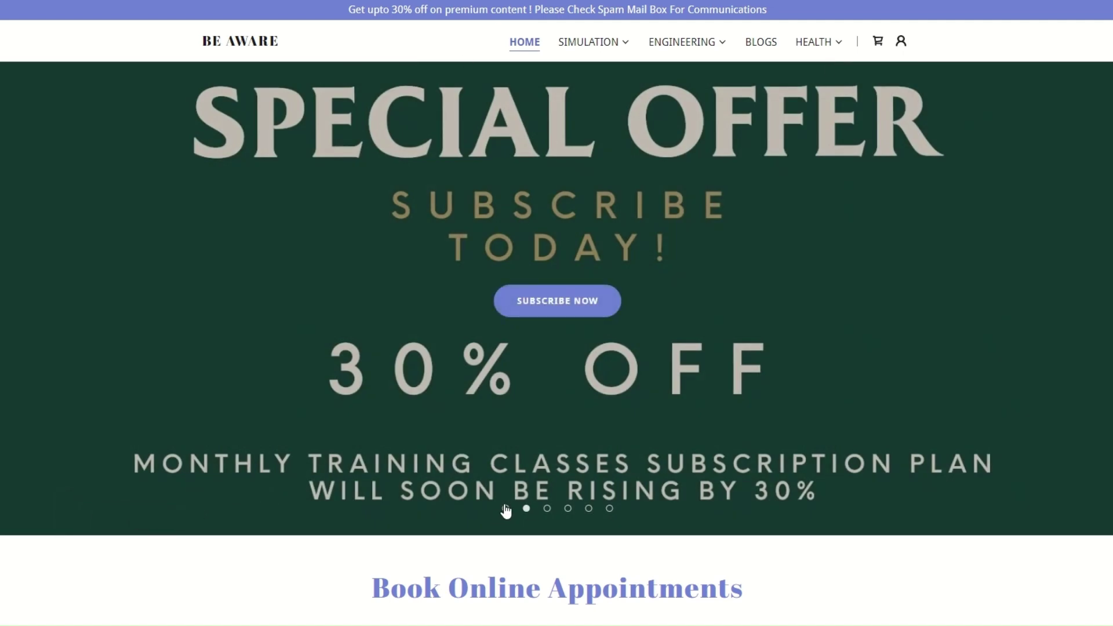
Step: On the Be Aware website, look through the home page banner slides and the services offered for online appointments
click(505, 509)
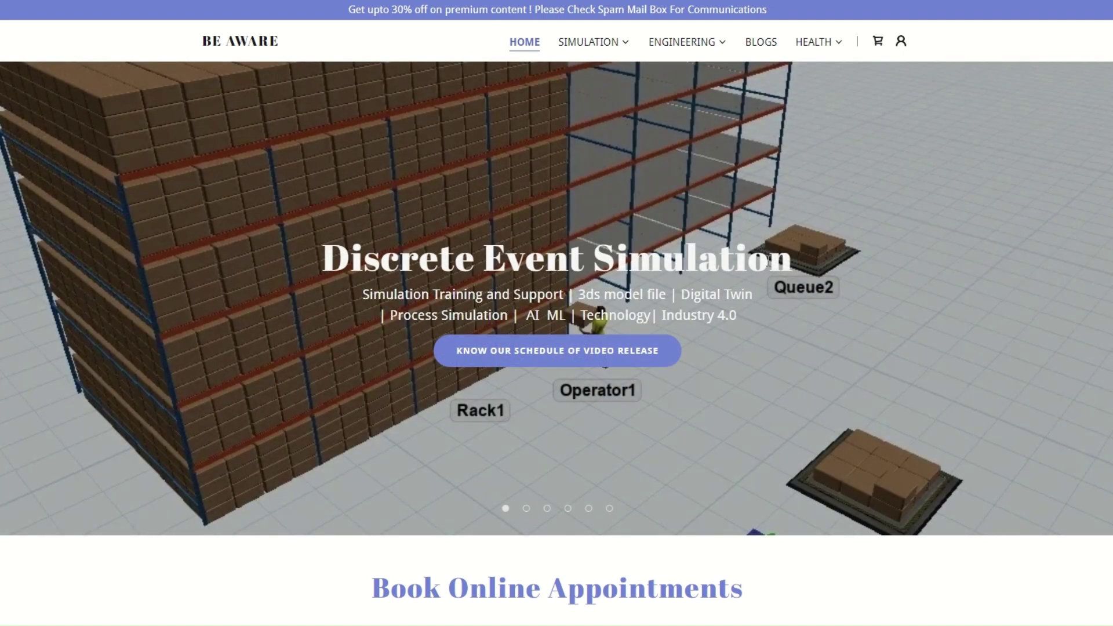
click(545, 510)
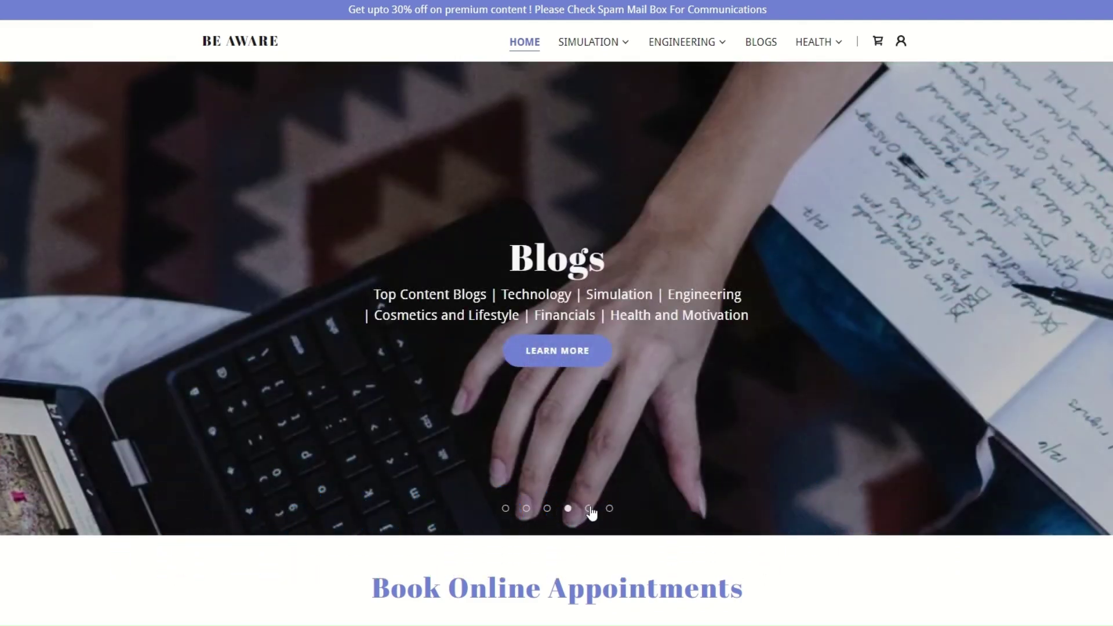
click(589, 508)
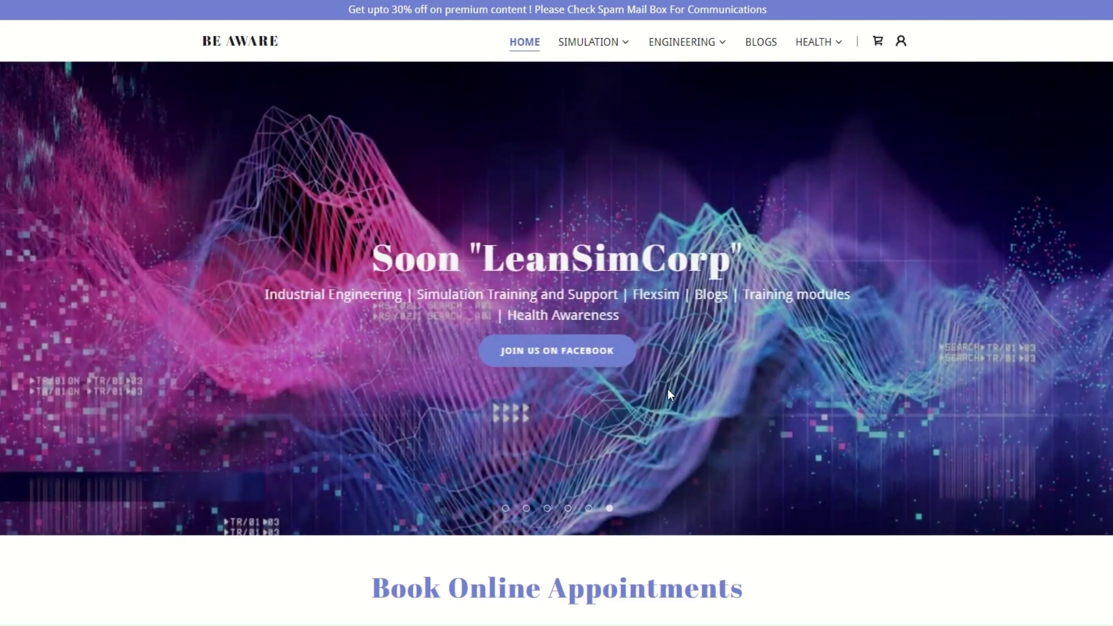
scroll(677, 370, down, 7)
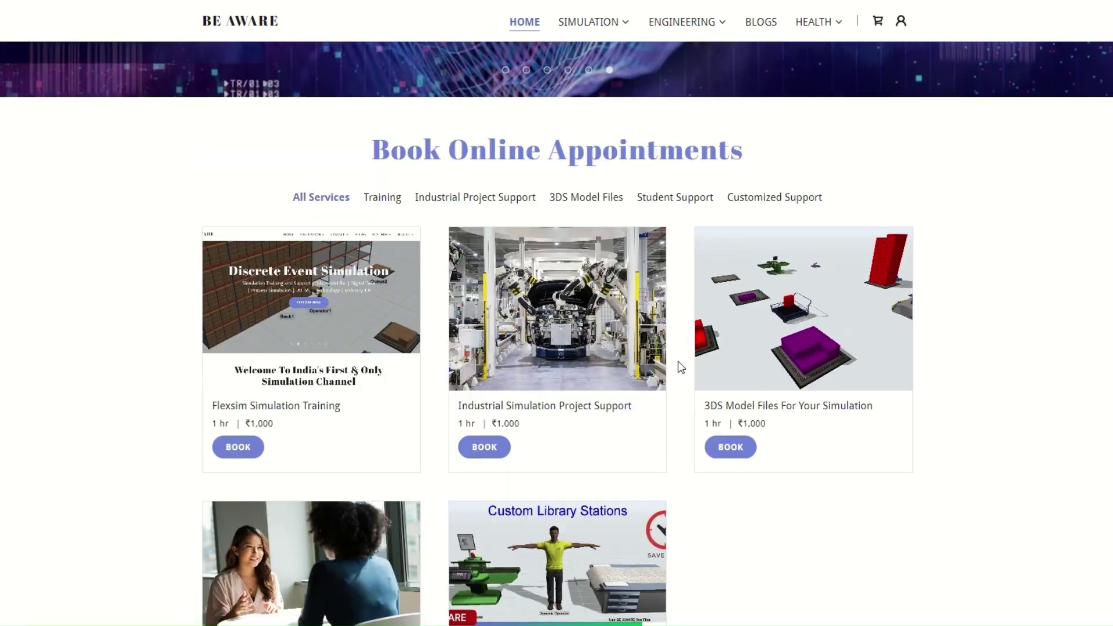
scroll(679, 366, down, 1)
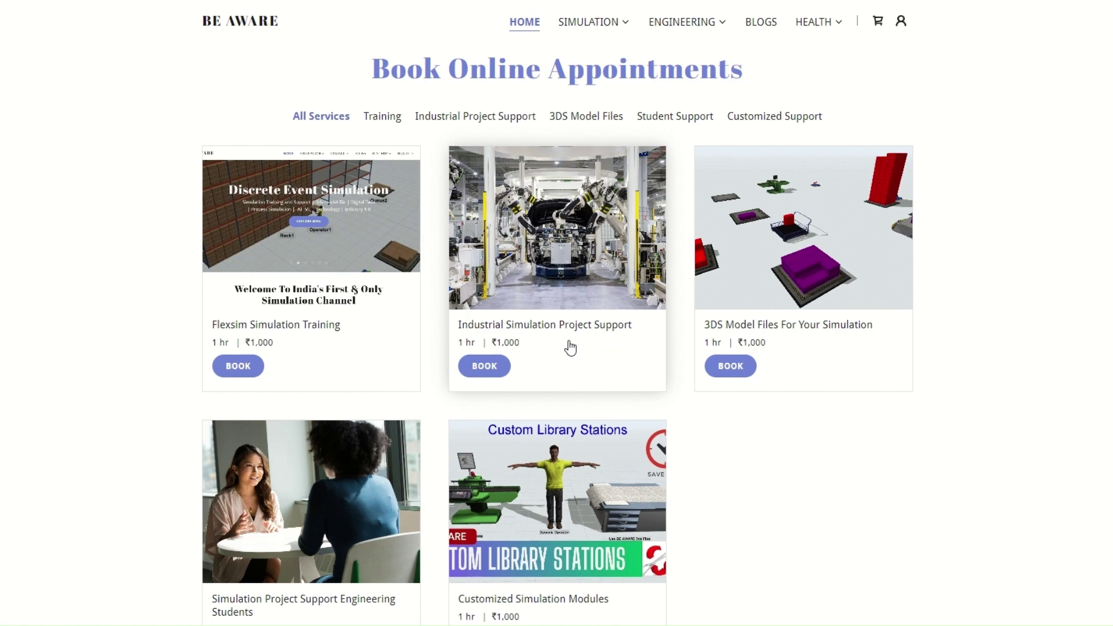
scroll(803, 270, down, 2)
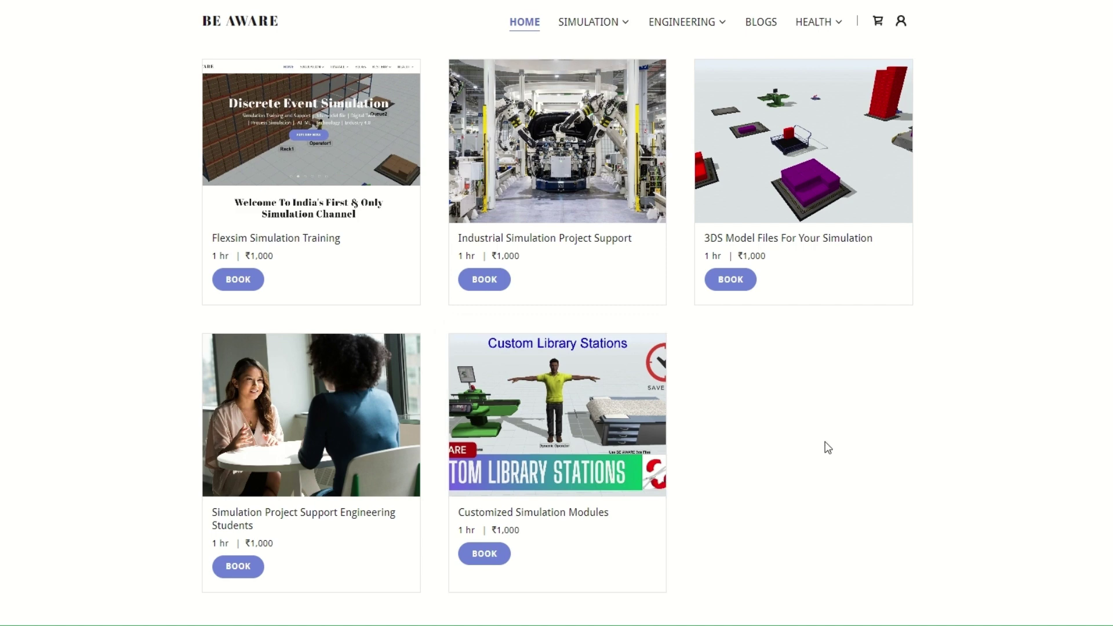
scroll(521, 365, up, 3)
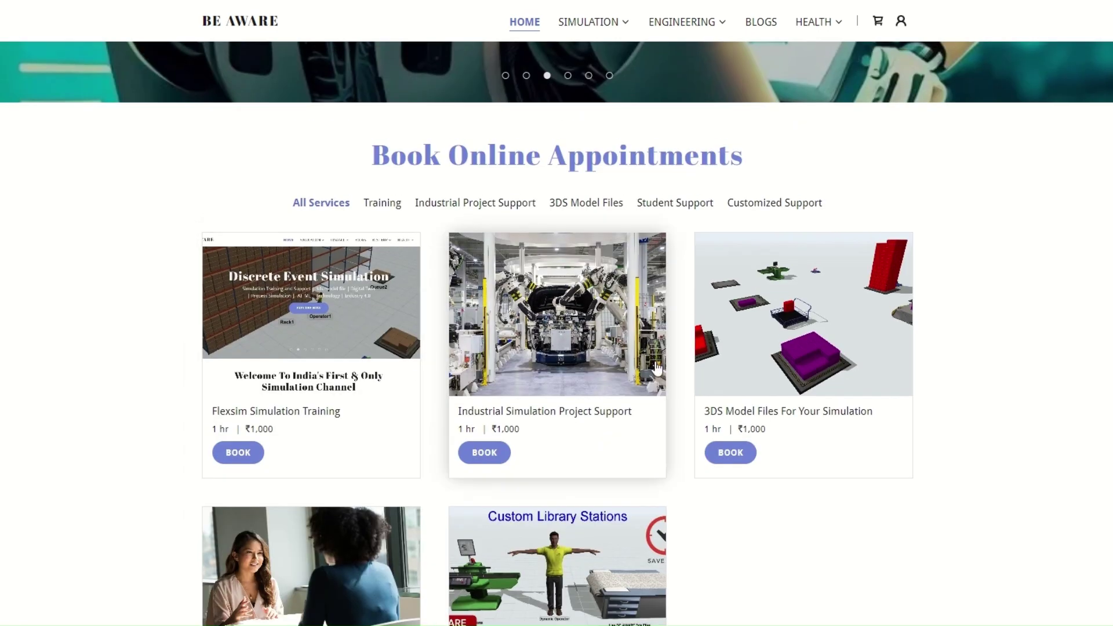
scroll(657, 369, down, 2)
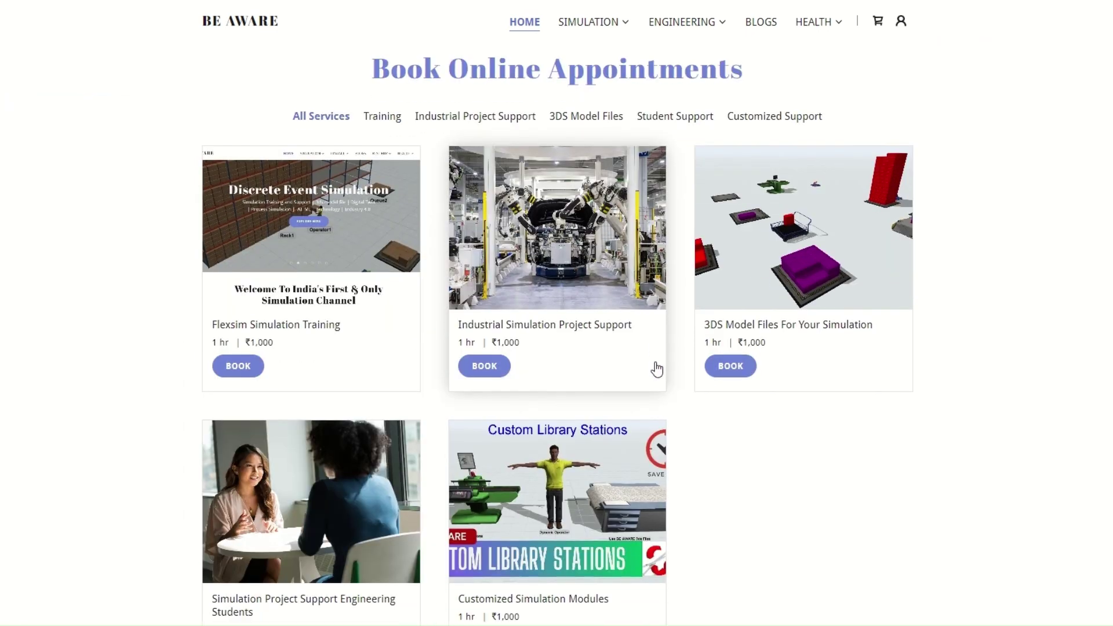
Step: Look through the rest of the bookable services and the YouTube playlist sections on the home page
scroll(713, 337, down, 10)
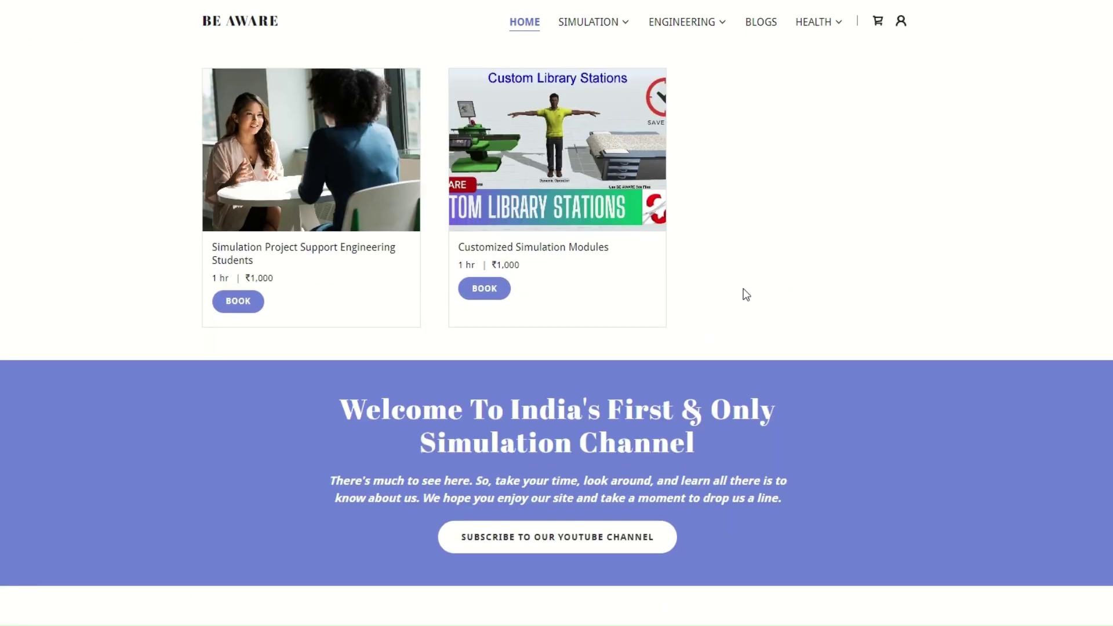
scroll(904, 252, down, 5)
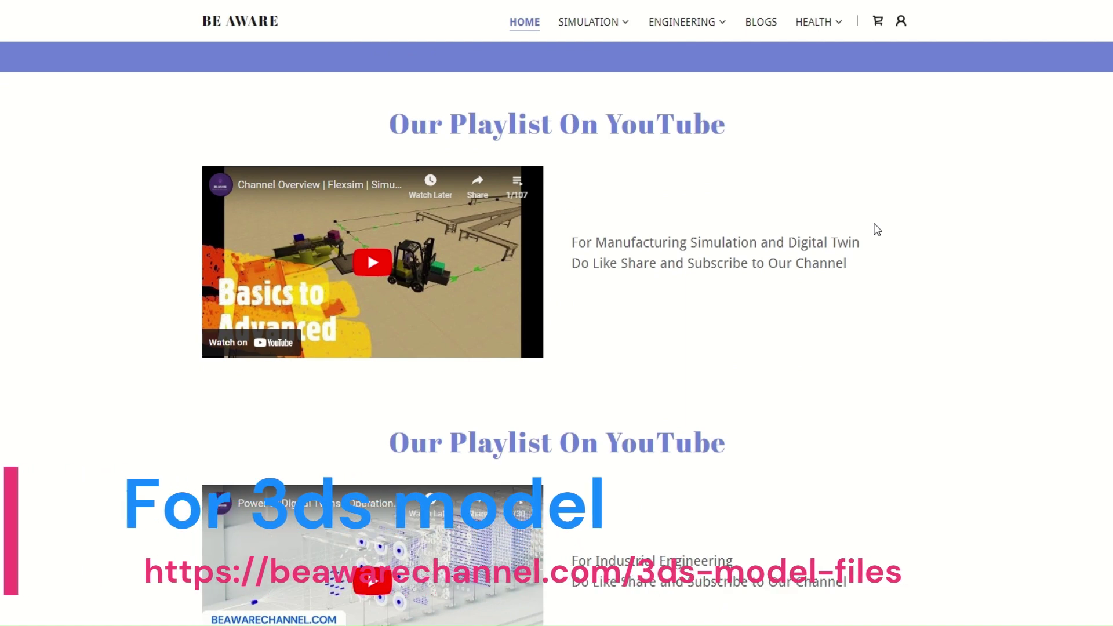
scroll(857, 229, down, 2)
scroll(852, 224, up, 1)
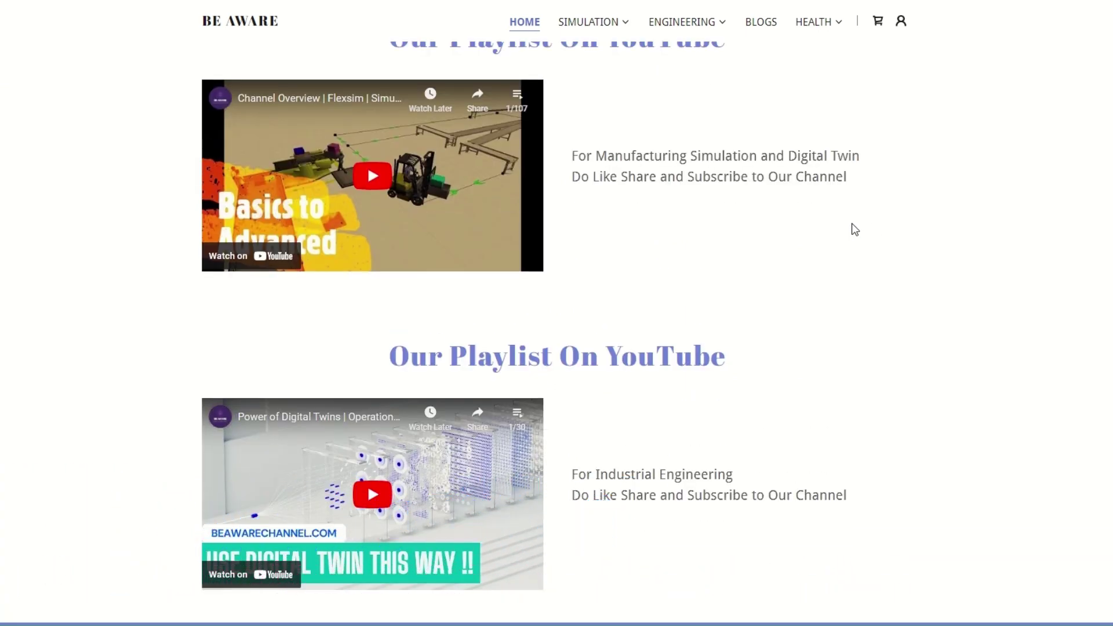
scroll(706, 386, down, 3)
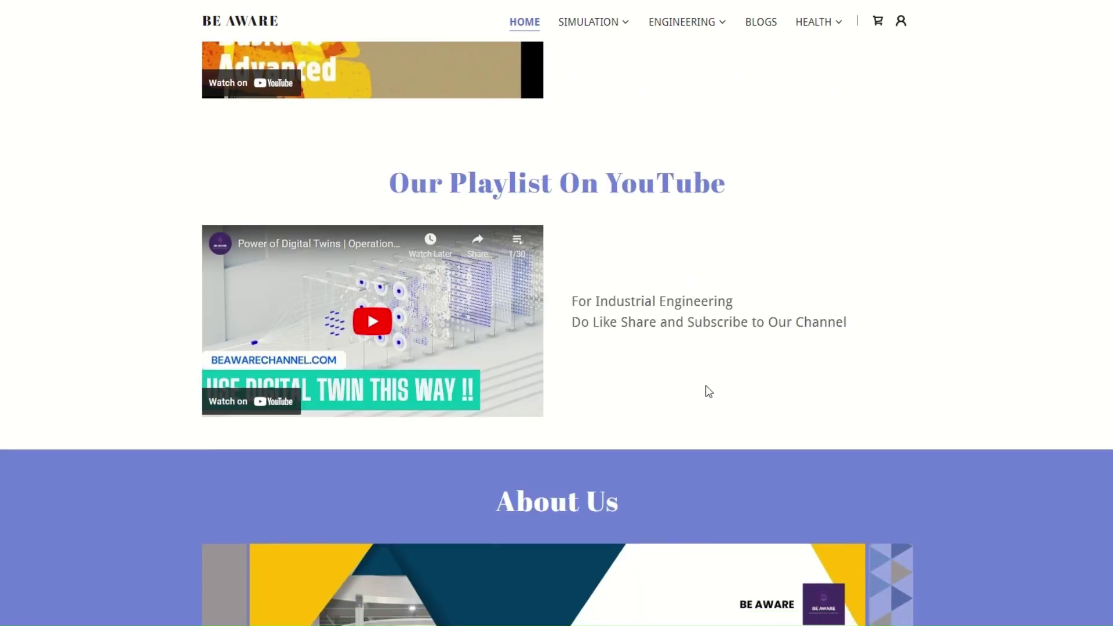
scroll(740, 402, down, 3)
scroll(741, 402, up, 3)
scroll(741, 401, down, 3)
scroll(741, 377, up, 7)
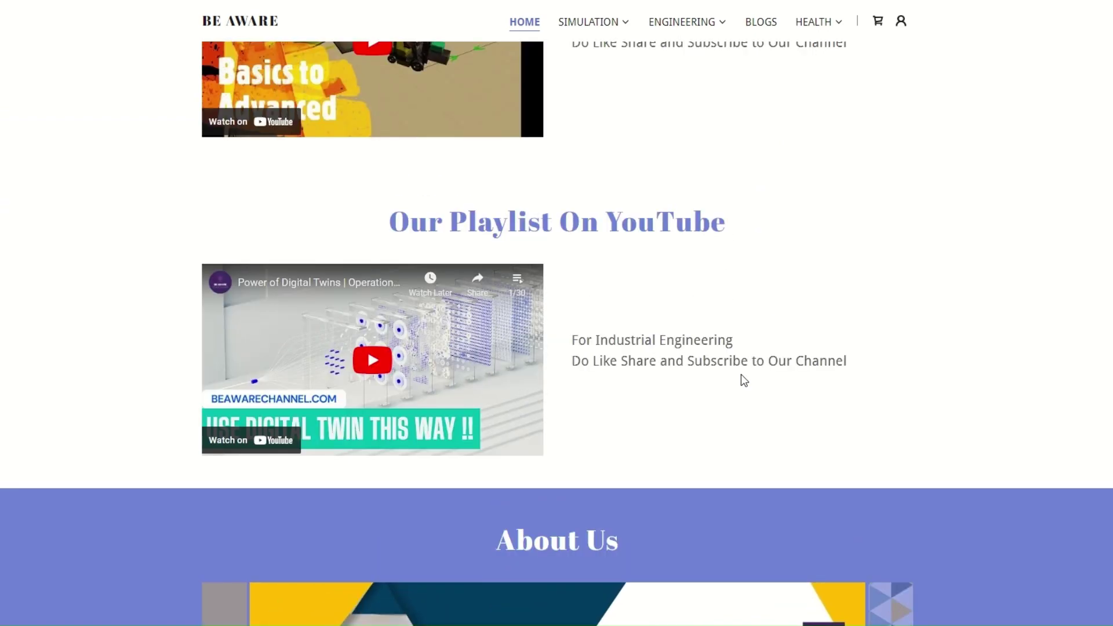
Step: View the About Us slideshow and the Scheduled Events list on the home page
scroll(673, 278, down, 3)
scroll(773, 371, down, 7)
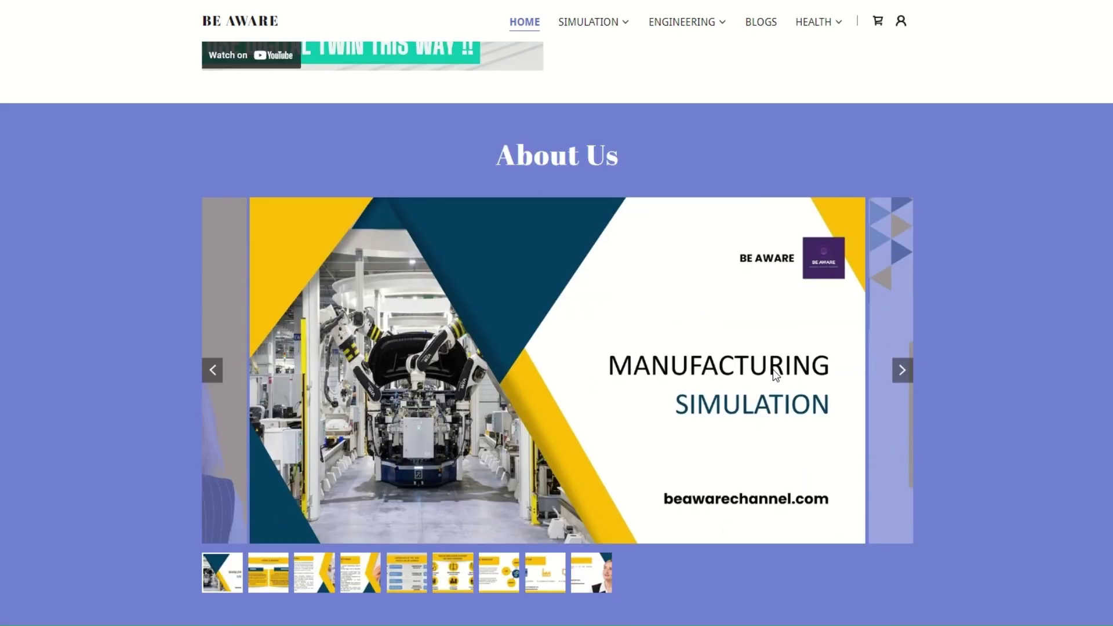
scroll(738, 375, down, 4)
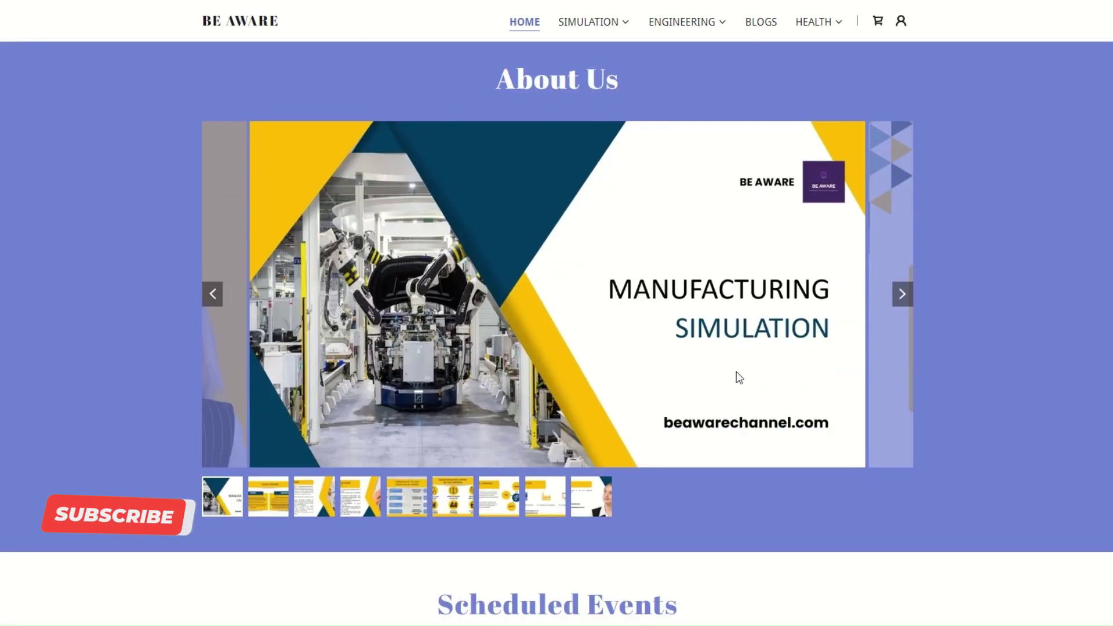
scroll(738, 376, up, 3)
scroll(656, 287, down, 7)
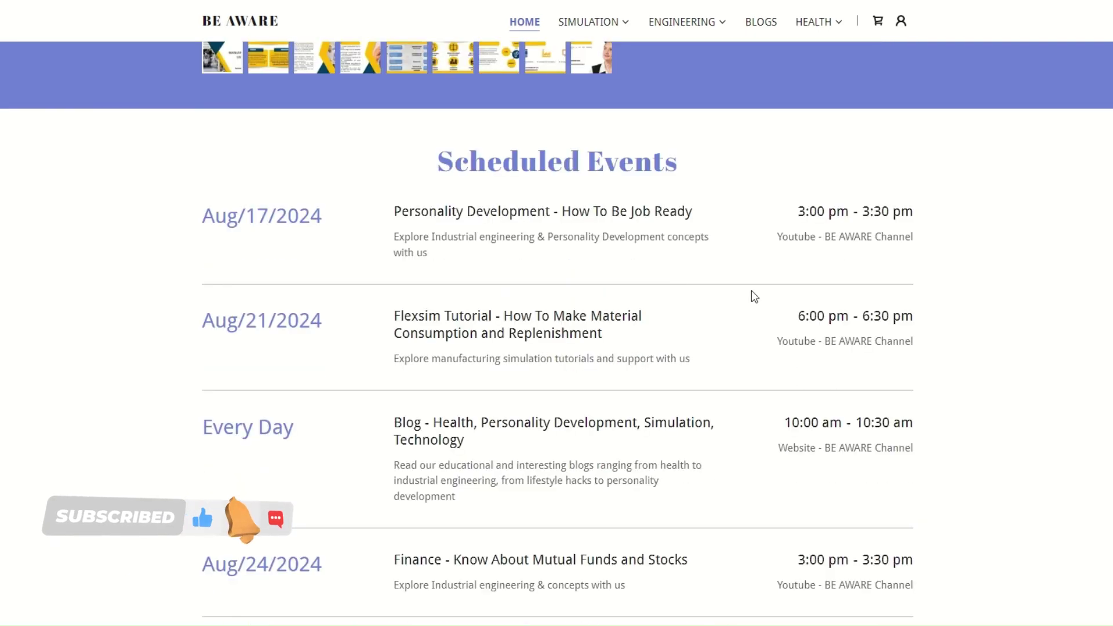
scroll(751, 291, down, 1)
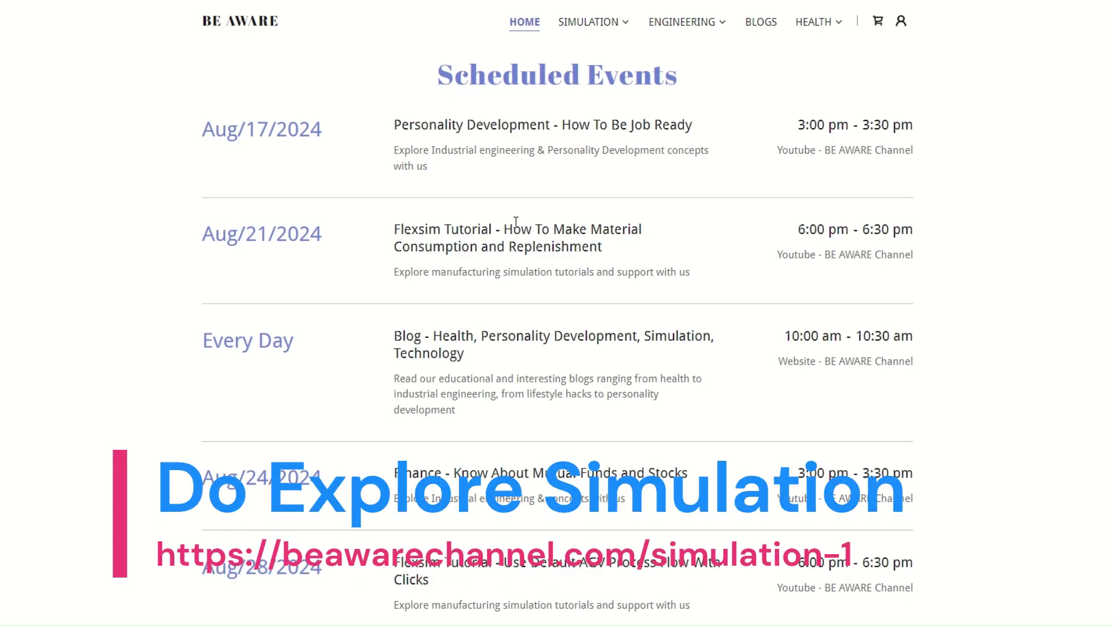
Step: Read the remaining scheduled events and the Our Services cards on the home page
scroll(743, 265, down, 3)
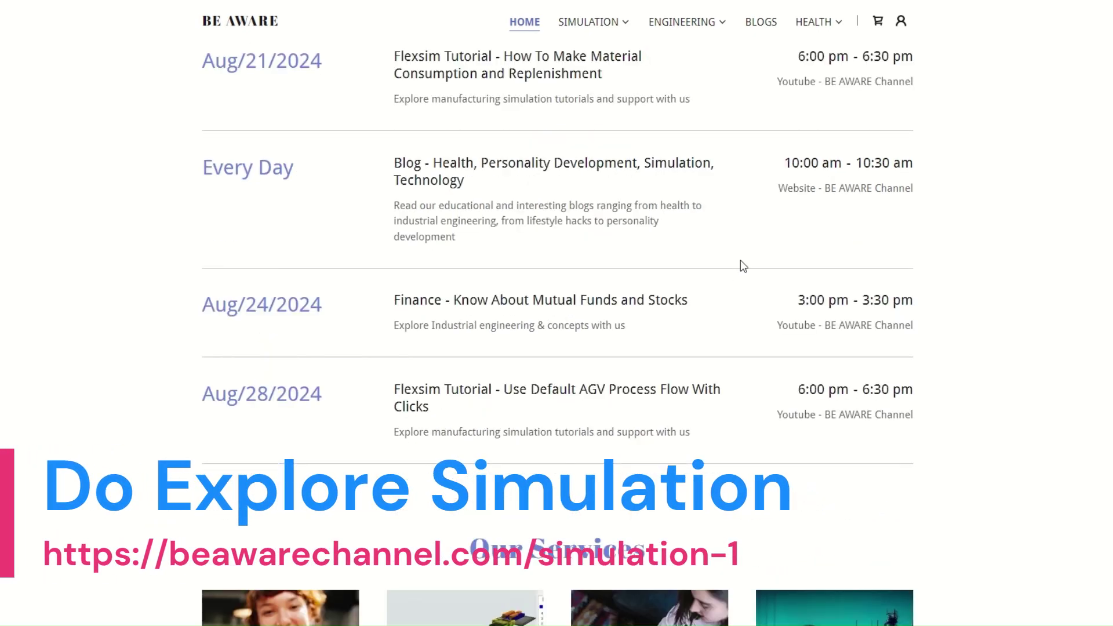
scroll(776, 266, down, 9)
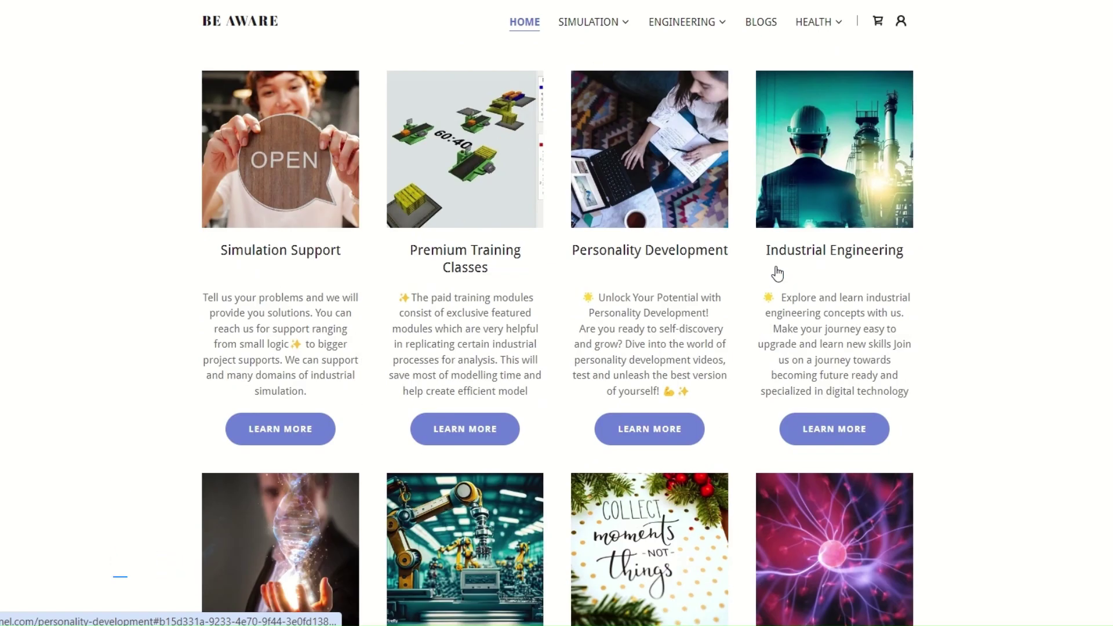
scroll(778, 273, down, 3)
scroll(680, 342, up, 2)
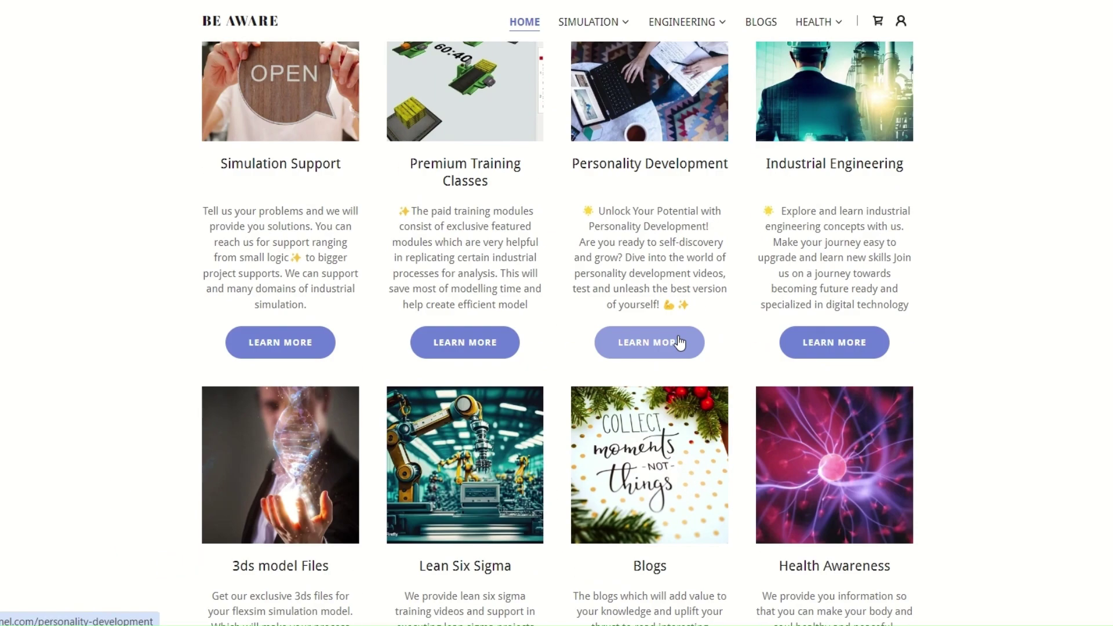
Step: Open the website's Simulation page and view its Want to Connect contact form
scroll(680, 342, up, 20)
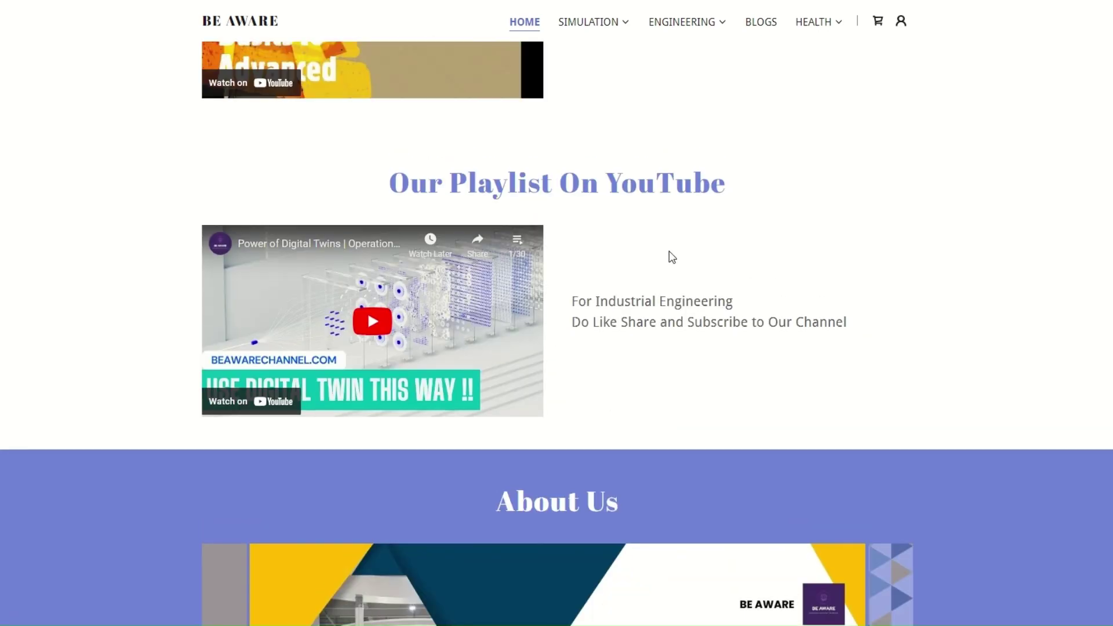
scroll(669, 251, up, 12)
click(604, 26)
click(594, 47)
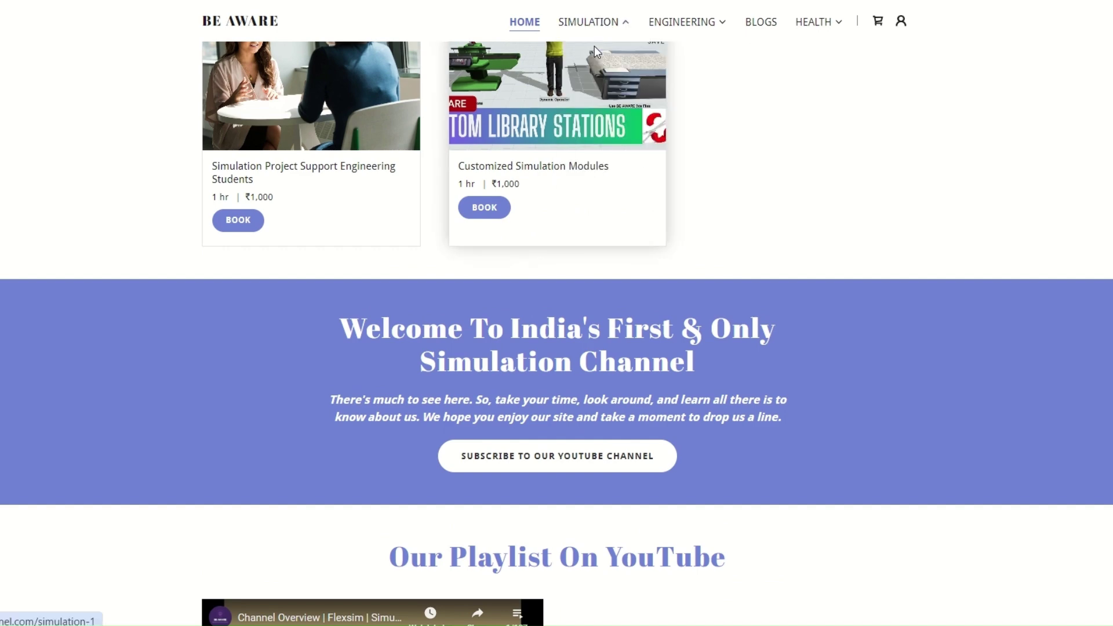
scroll(617, 284, down, 10)
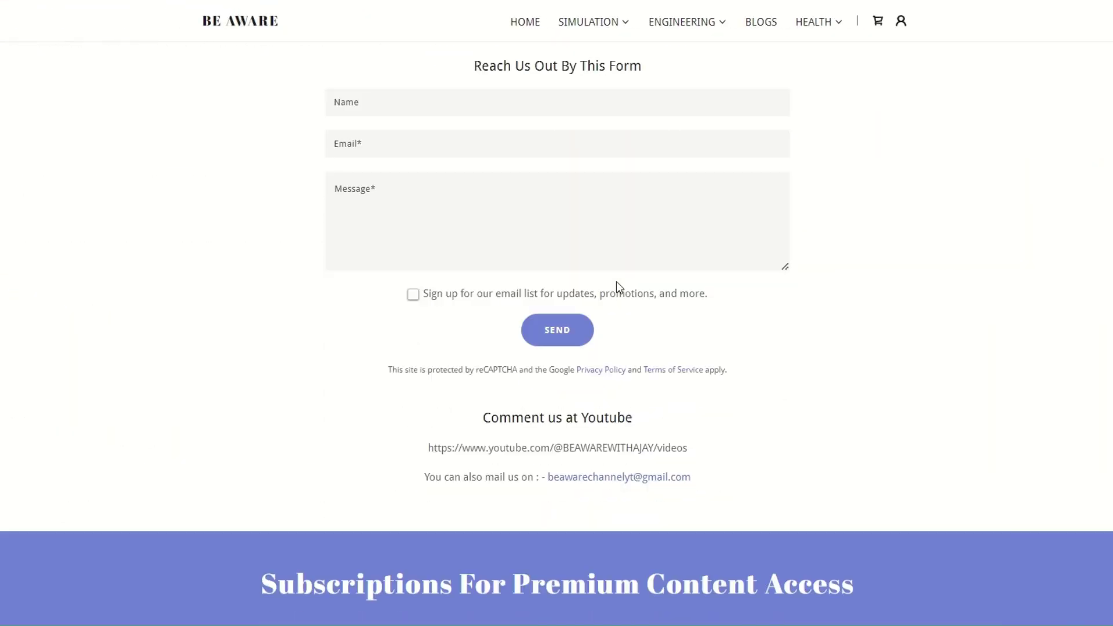
scroll(617, 284, up, 2)
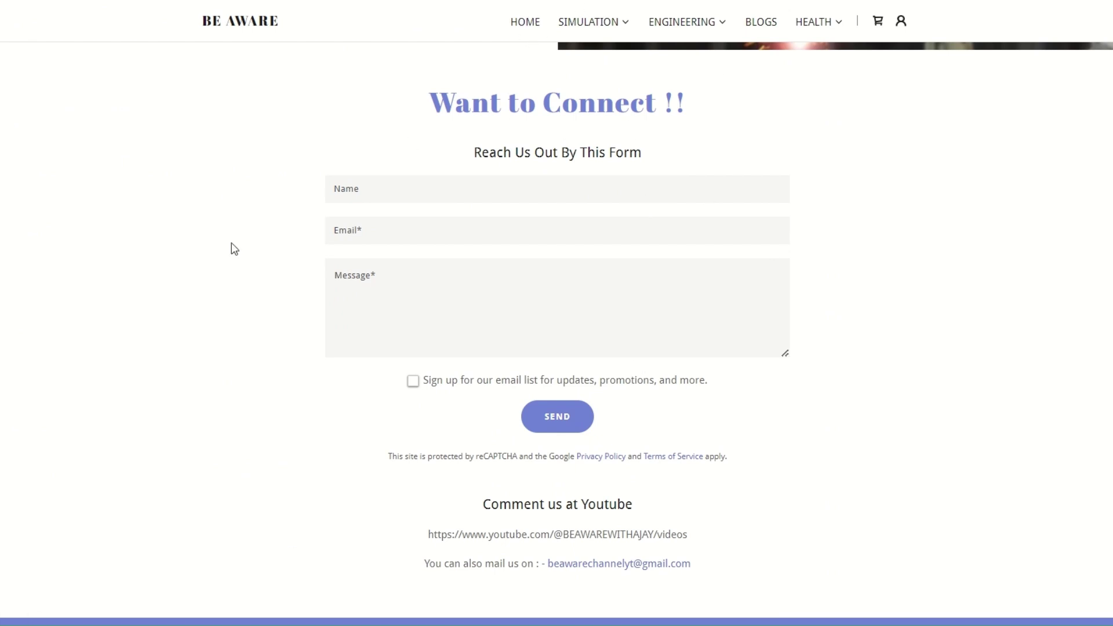
Step: Return to the home page's appointment services, and open the Training Classes page to view its subscription options and latest premium content
click(523, 34)
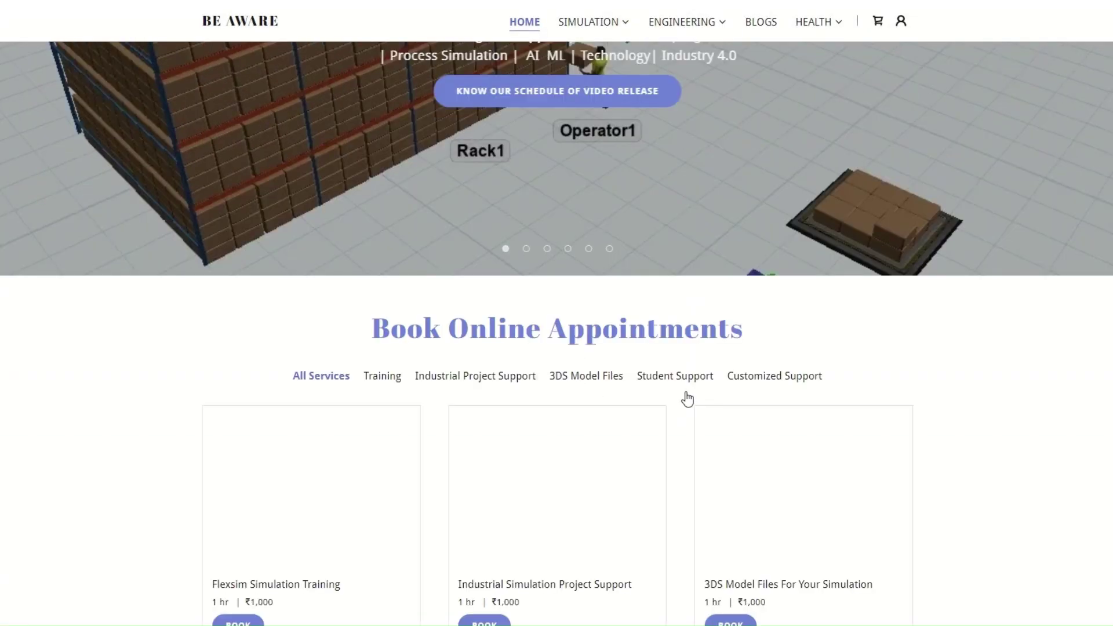
scroll(686, 399, down, 4)
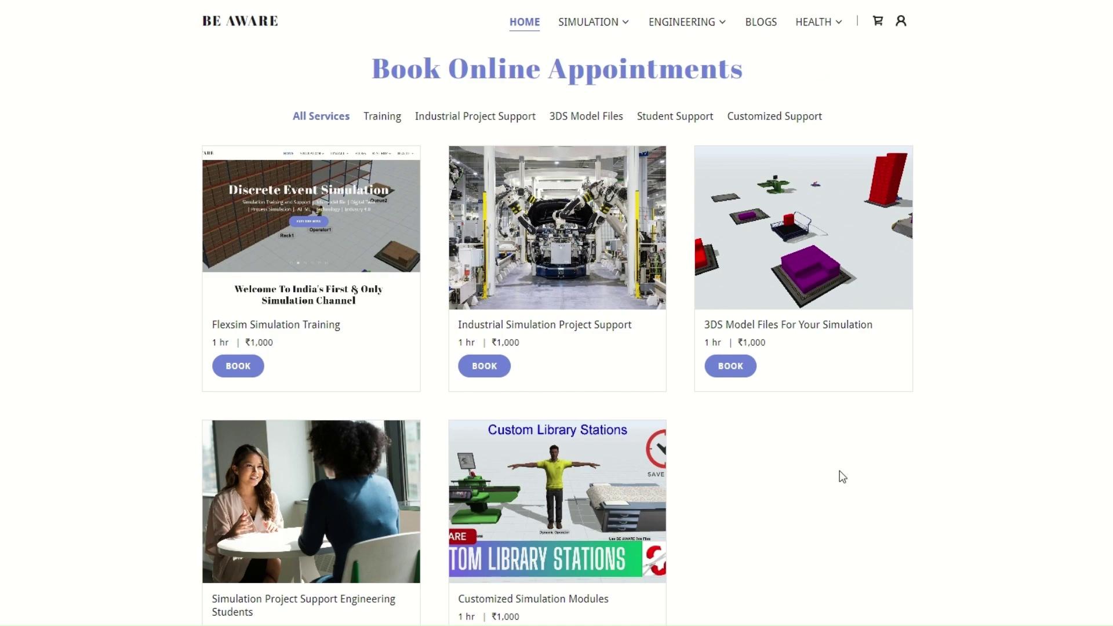
click(610, 28)
click(619, 71)
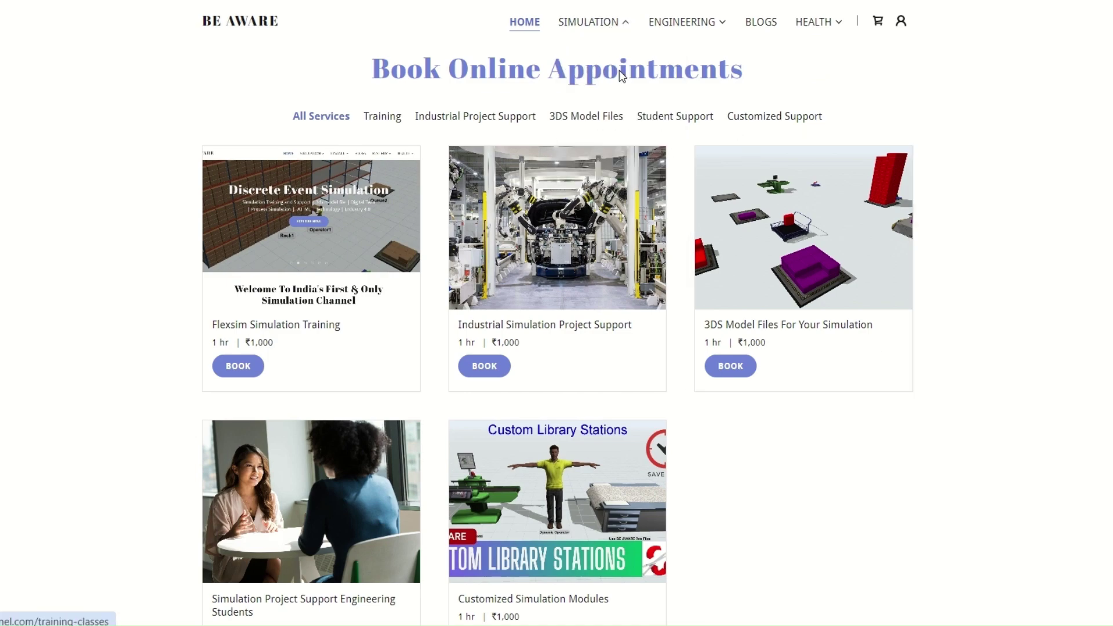
scroll(613, 135, down, 15)
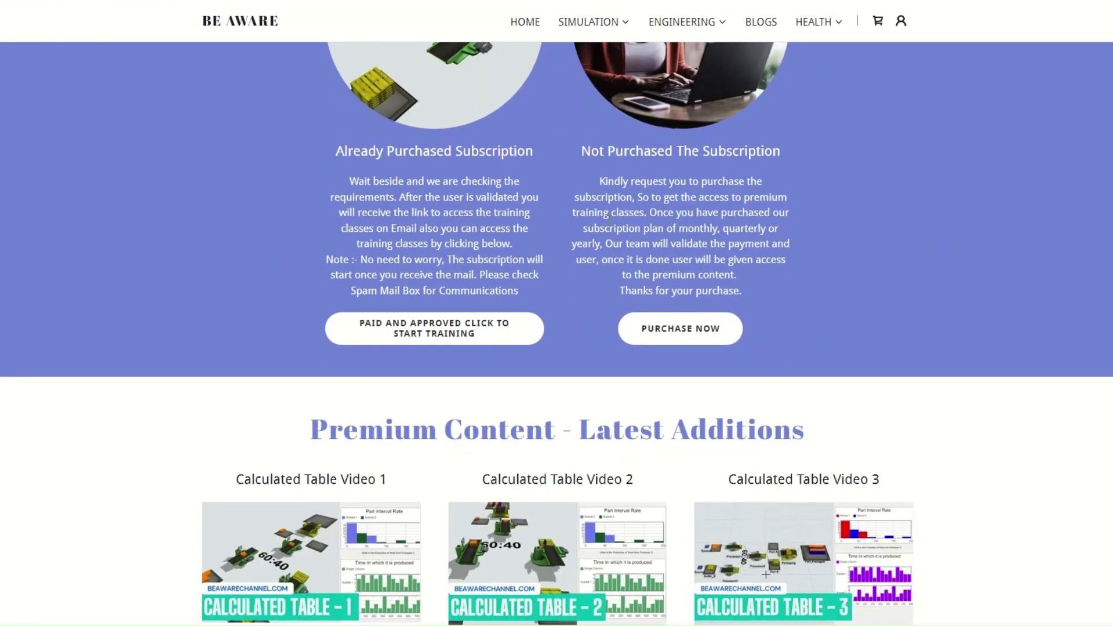
scroll(609, 226, down, 5)
scroll(608, 226, up, 15)
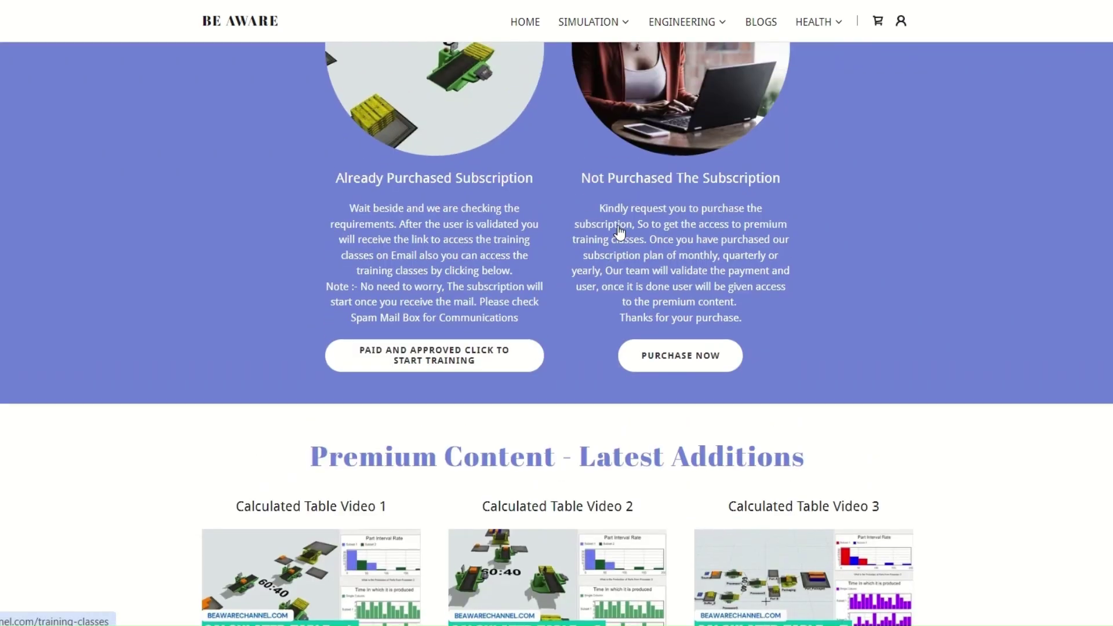
scroll(619, 230, up, 15)
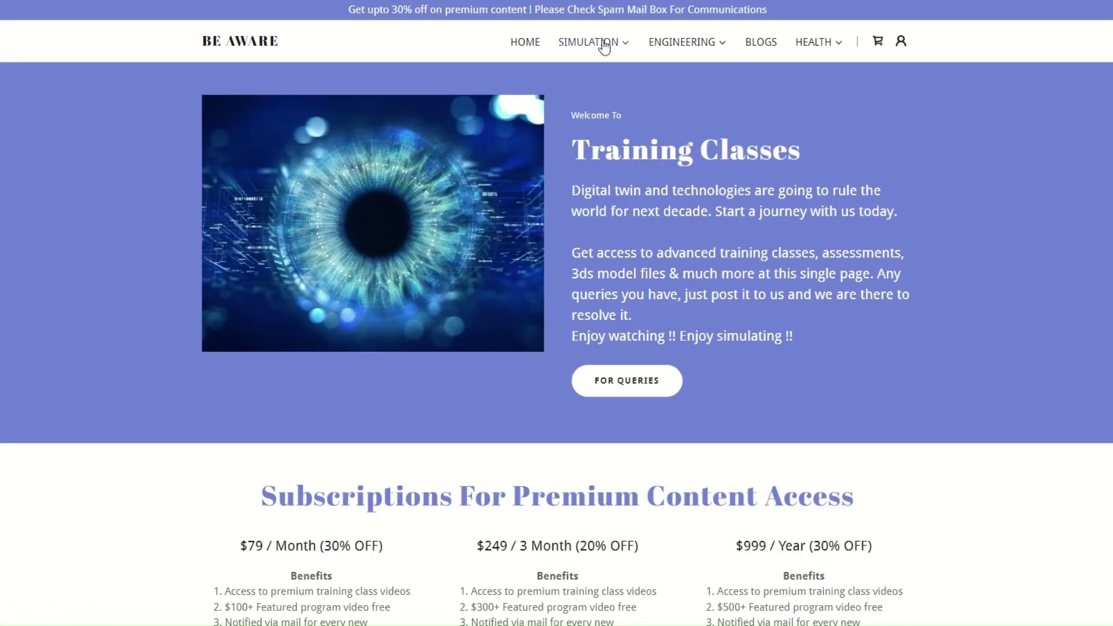
Step: Open Buy Modules Page 1 and look through the AGV Tugger modules with their prices and payment options
click(604, 47)
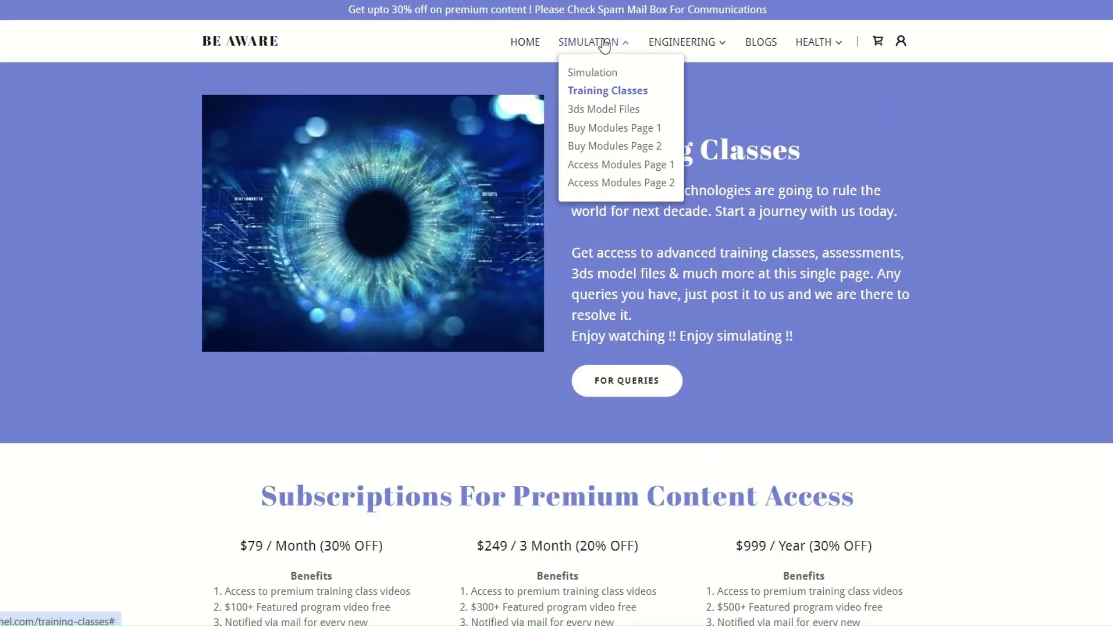
click(636, 130)
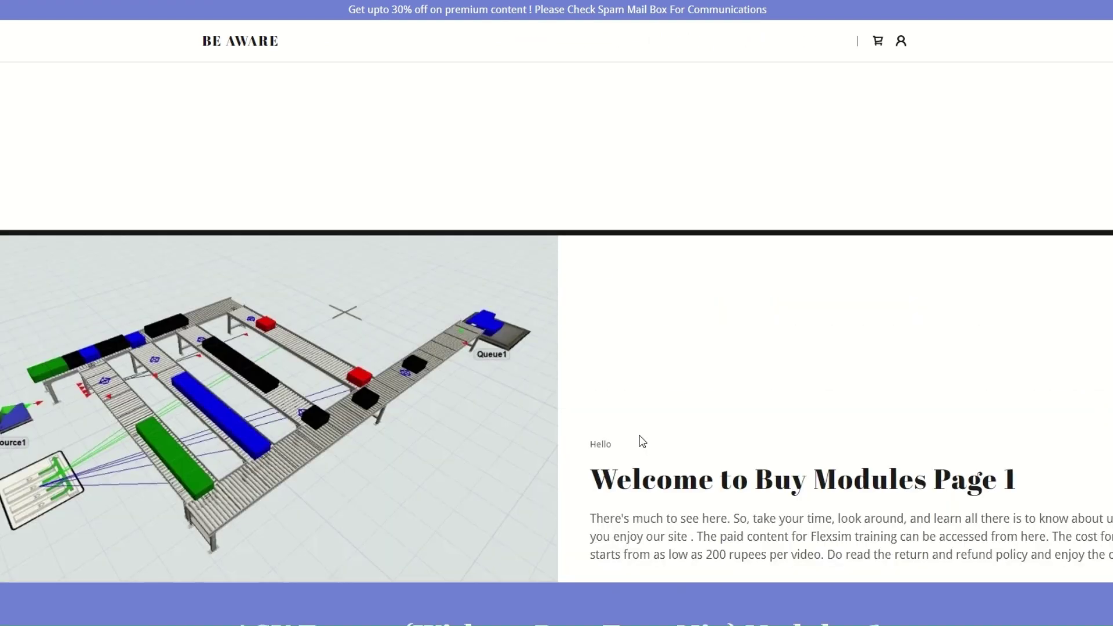
scroll(641, 442, down, 10)
scroll(713, 304, up, 20)
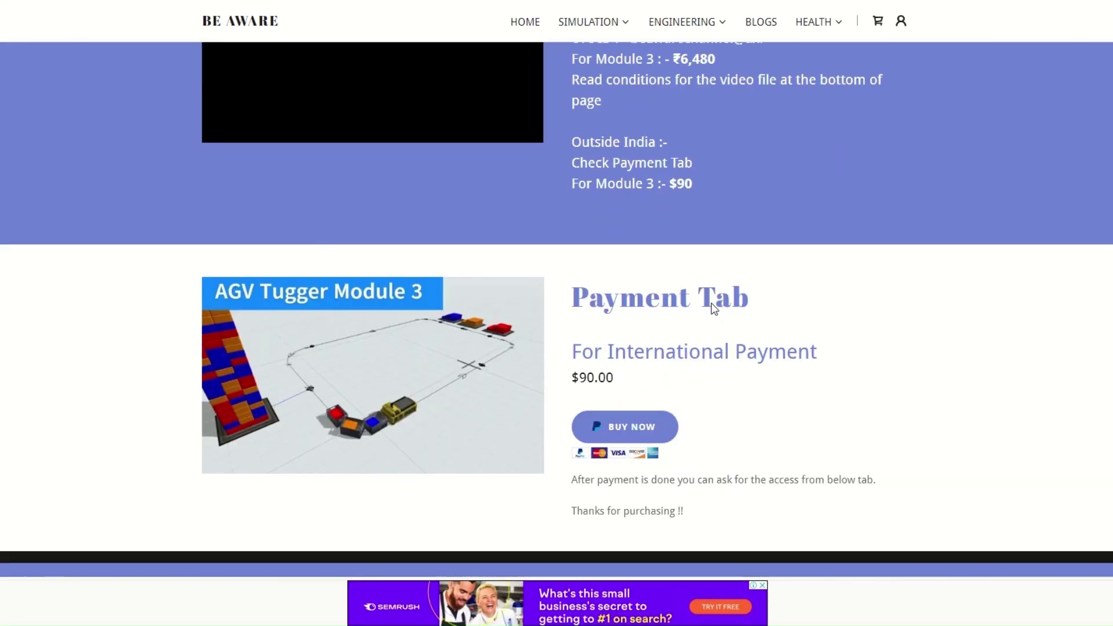
scroll(712, 302, up, 2)
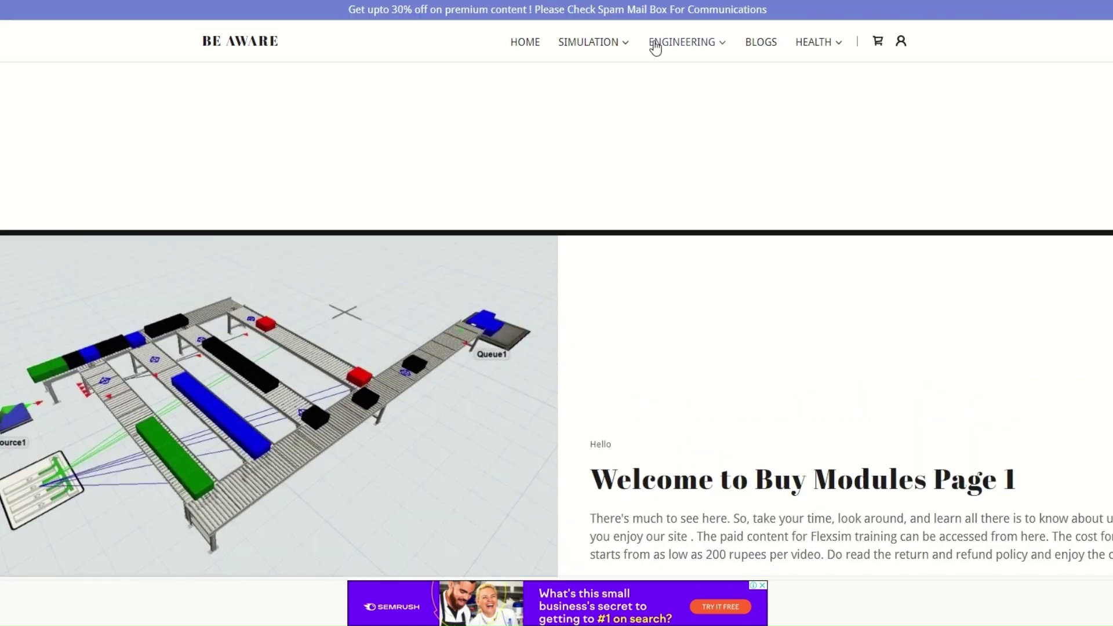
scroll(653, 391, down, 10)
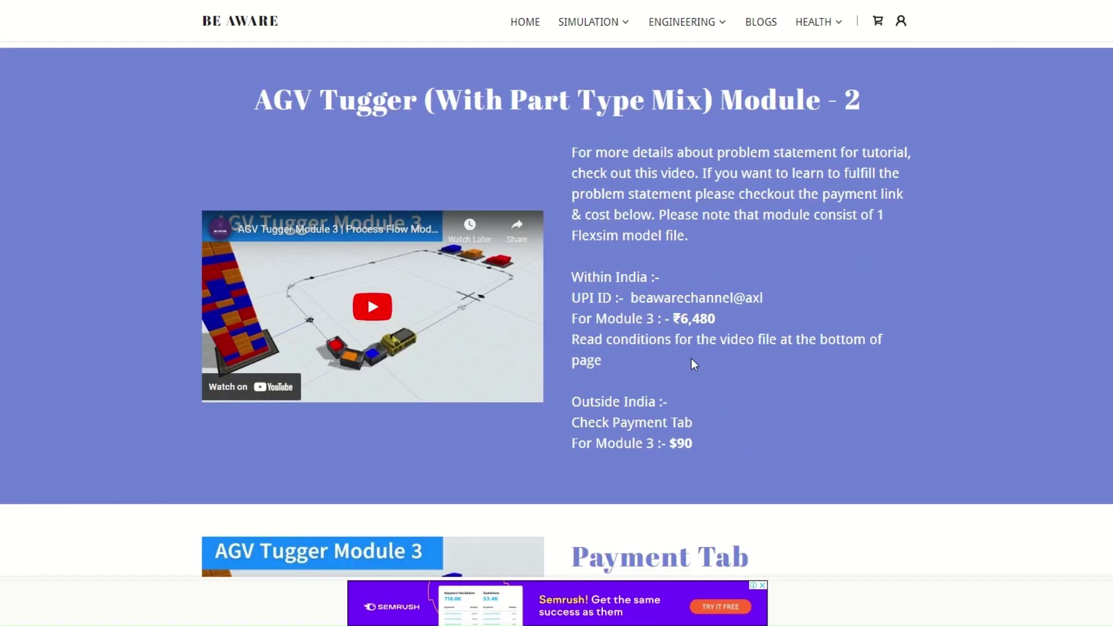
scroll(691, 360, down, 5)
scroll(691, 359, up, 15)
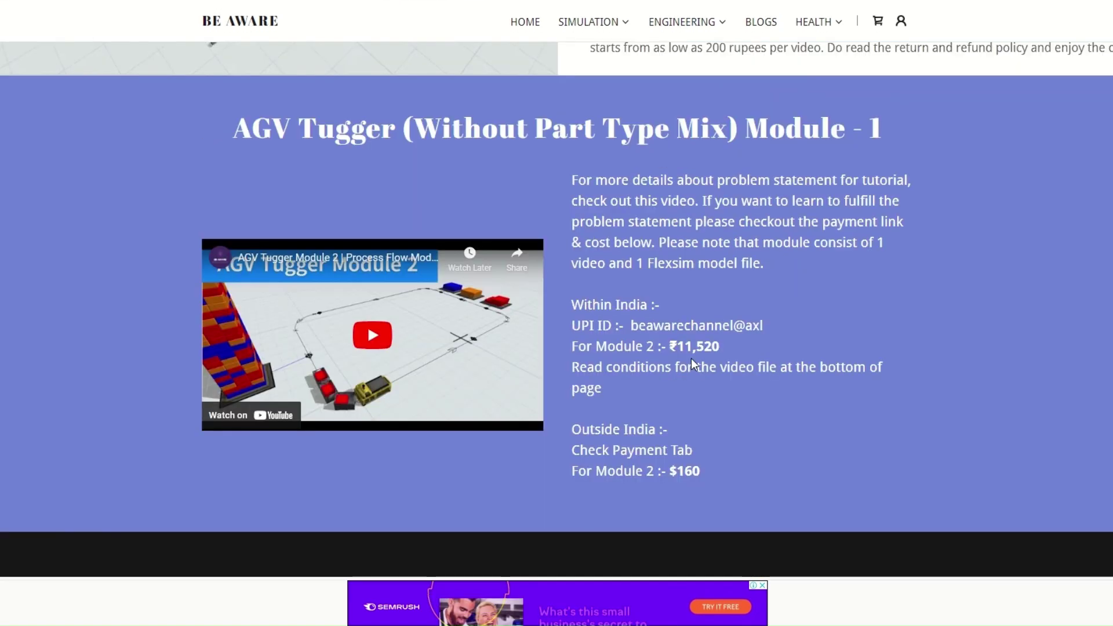
scroll(690, 358, up, 10)
Step: Open the Industrial Engineering page and look through its YouTube playlist and lesson videos
mouse_move(687, 45)
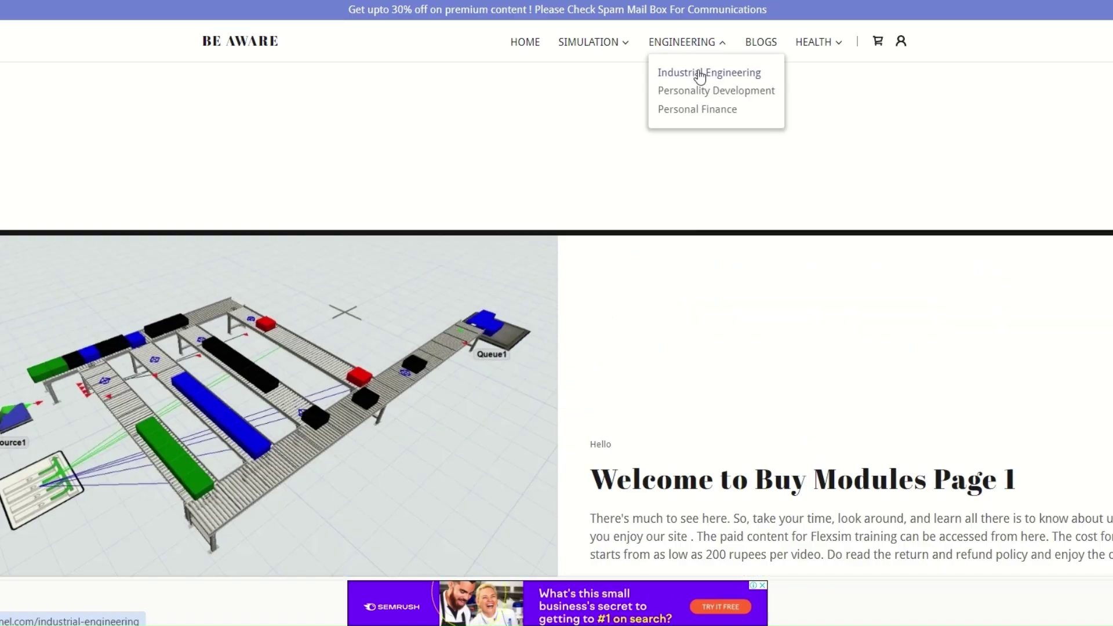
click(700, 74)
scroll(688, 272, down, 6)
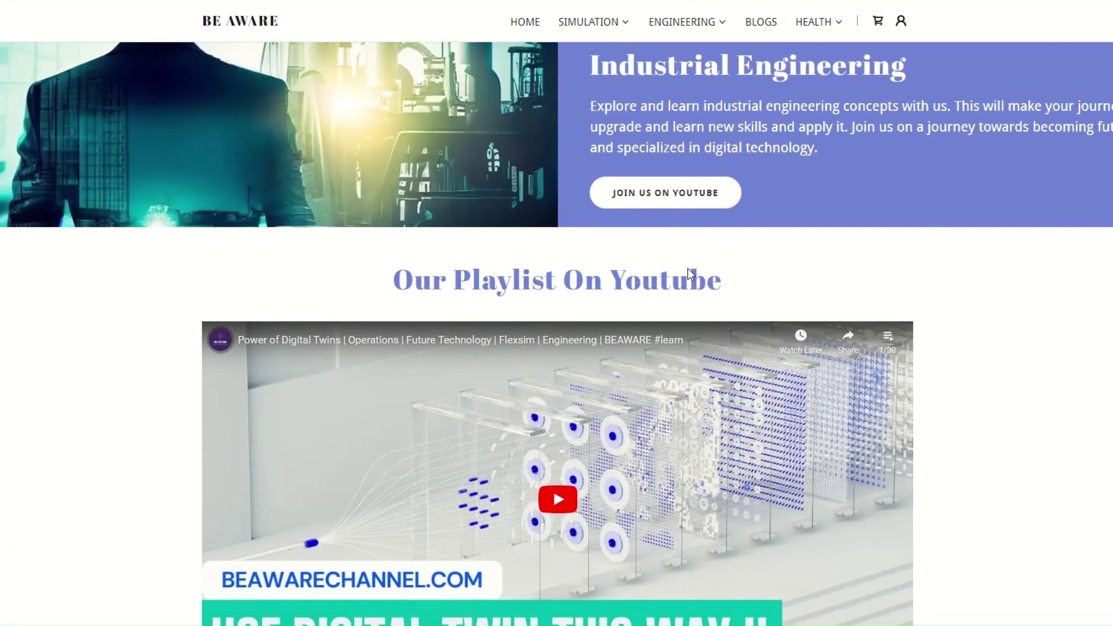
scroll(689, 273, down, 10)
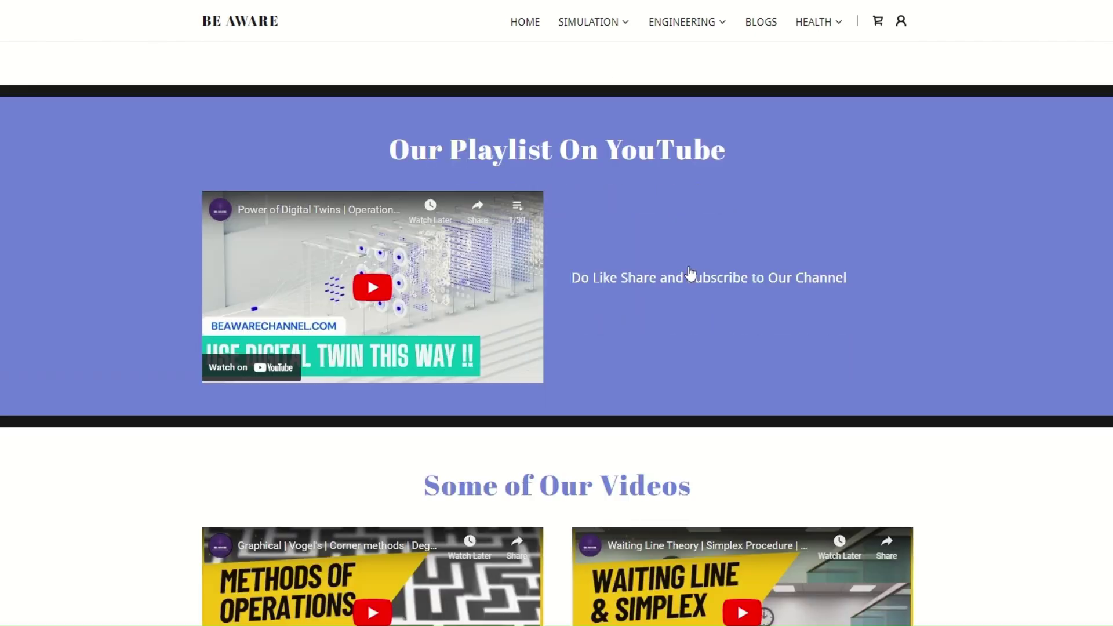
scroll(818, 287, down, 4)
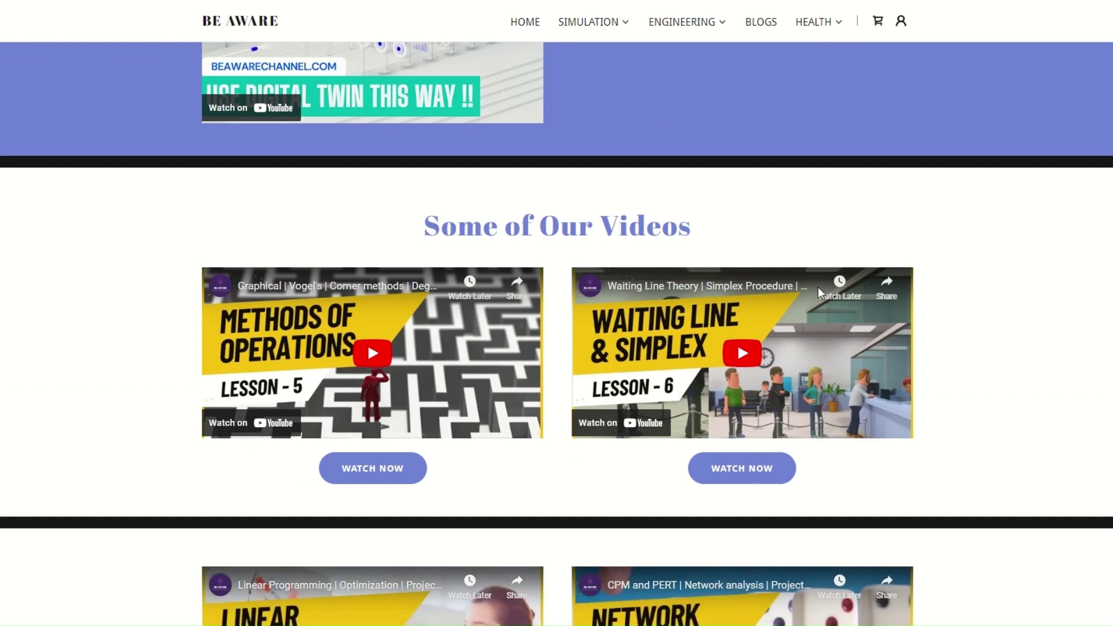
scroll(850, 290, down, 10)
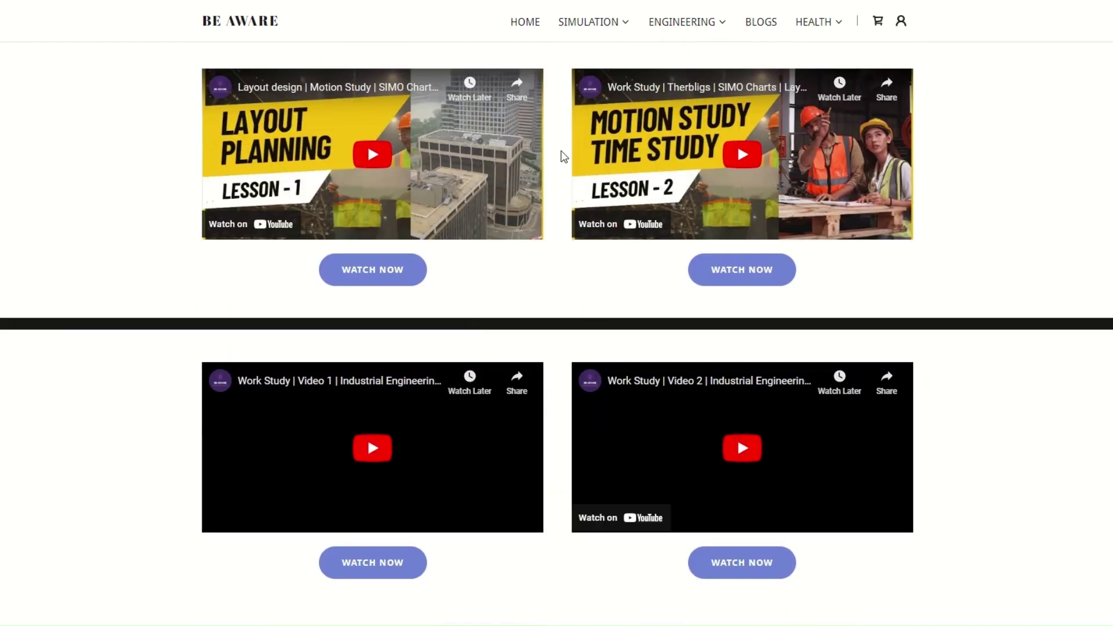
scroll(726, 204, up, 20)
scroll(681, 137, down, 7)
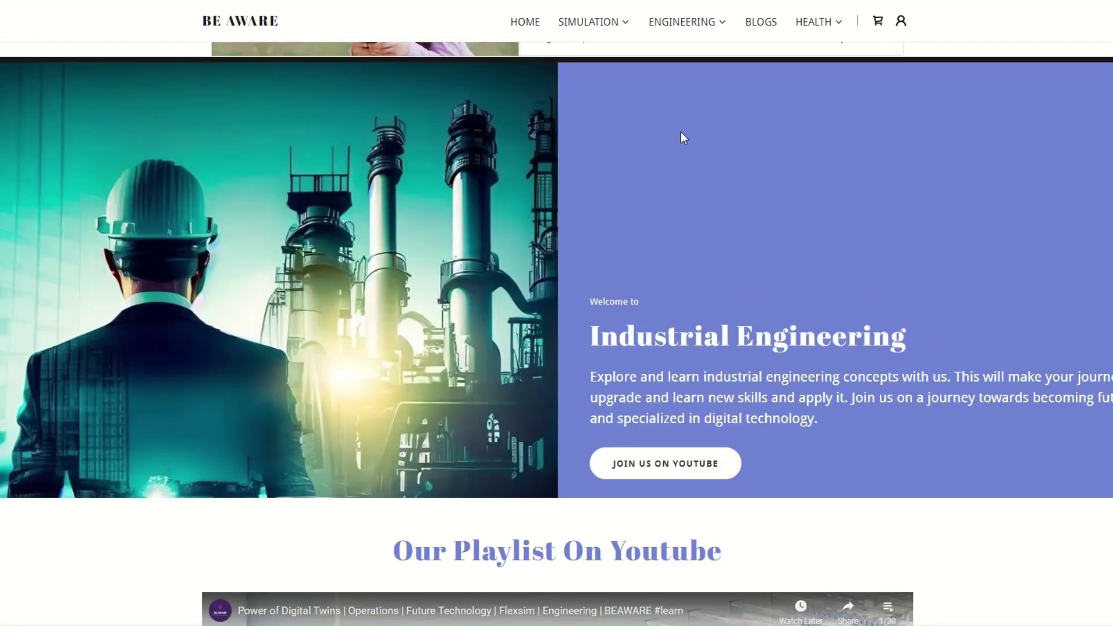
Step: Open the Personality Development page under Engineering and view its What's For You options
click(708, 28)
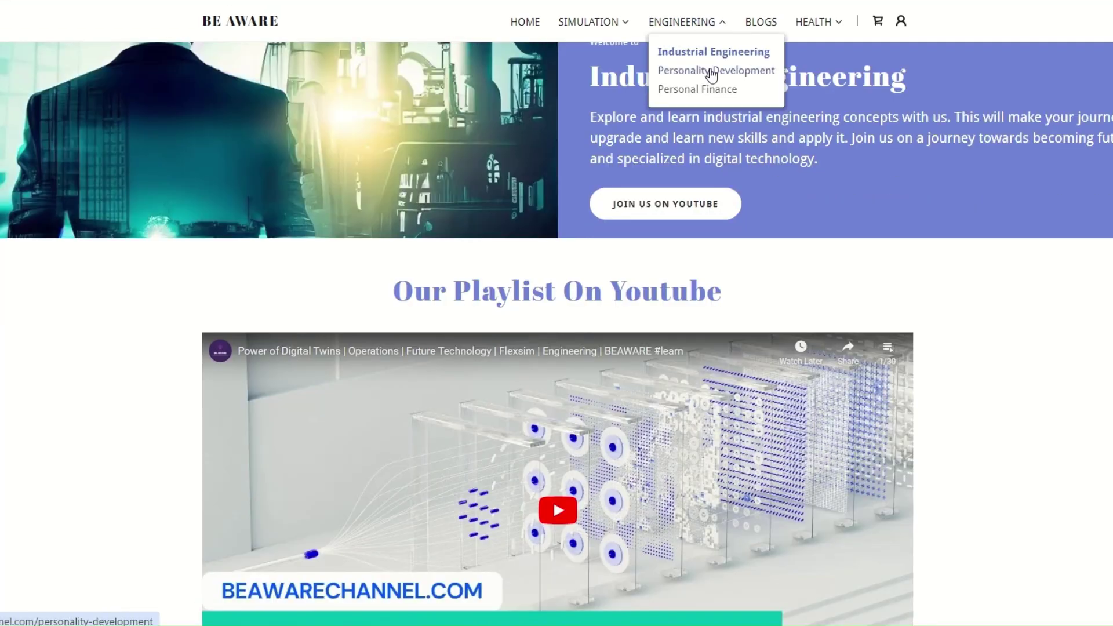
click(711, 74)
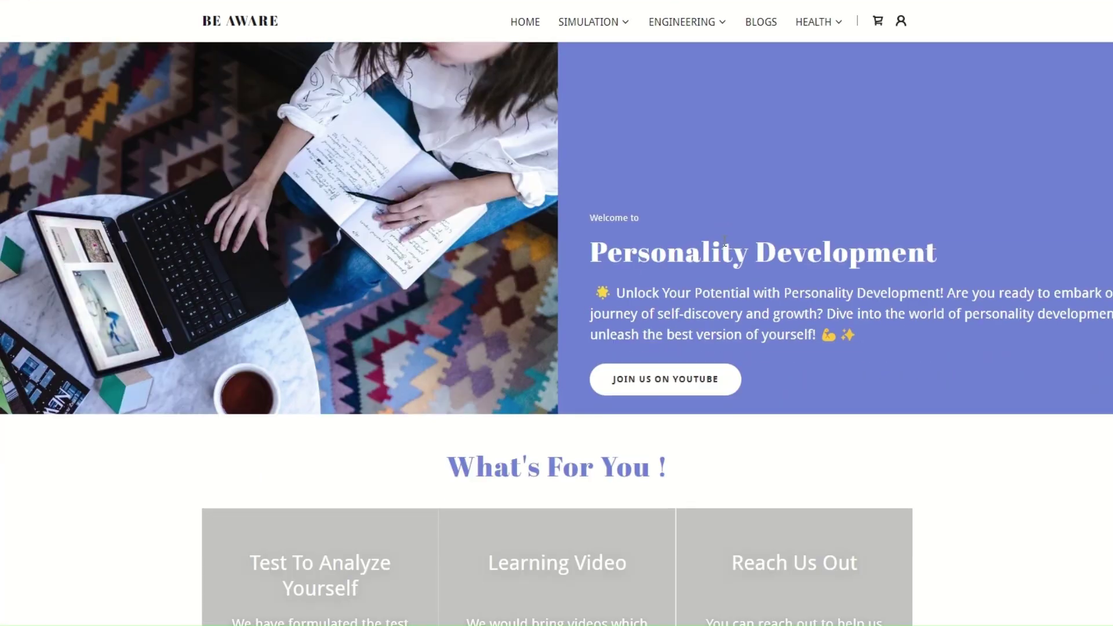
scroll(722, 241, down, 2)
scroll(724, 241, down, 2)
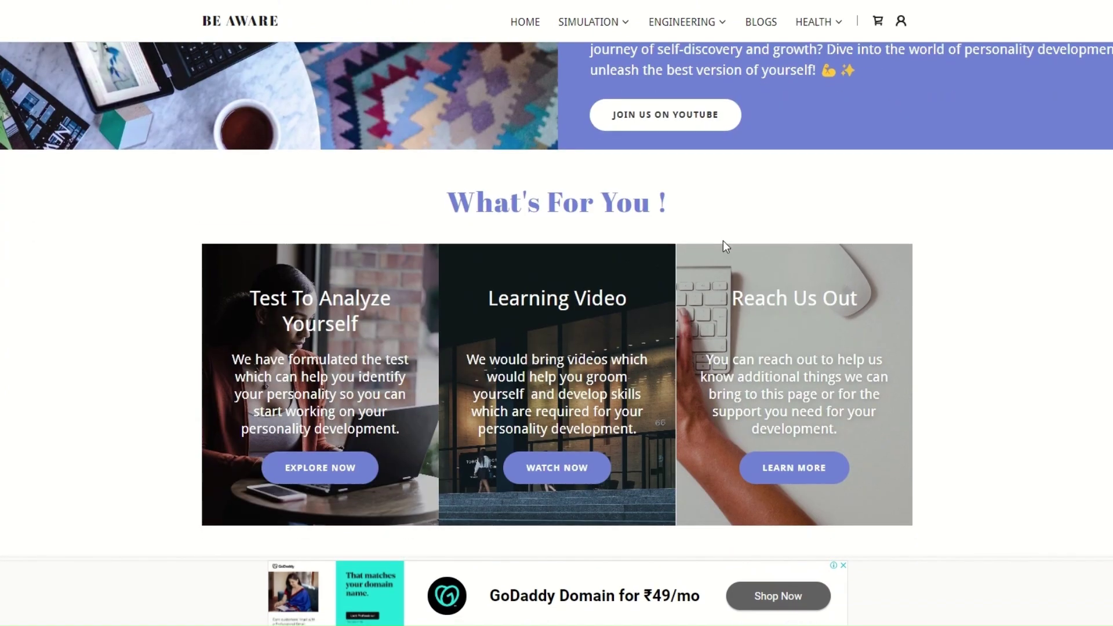
scroll(722, 241, down, 3)
scroll(760, 380, down, 7)
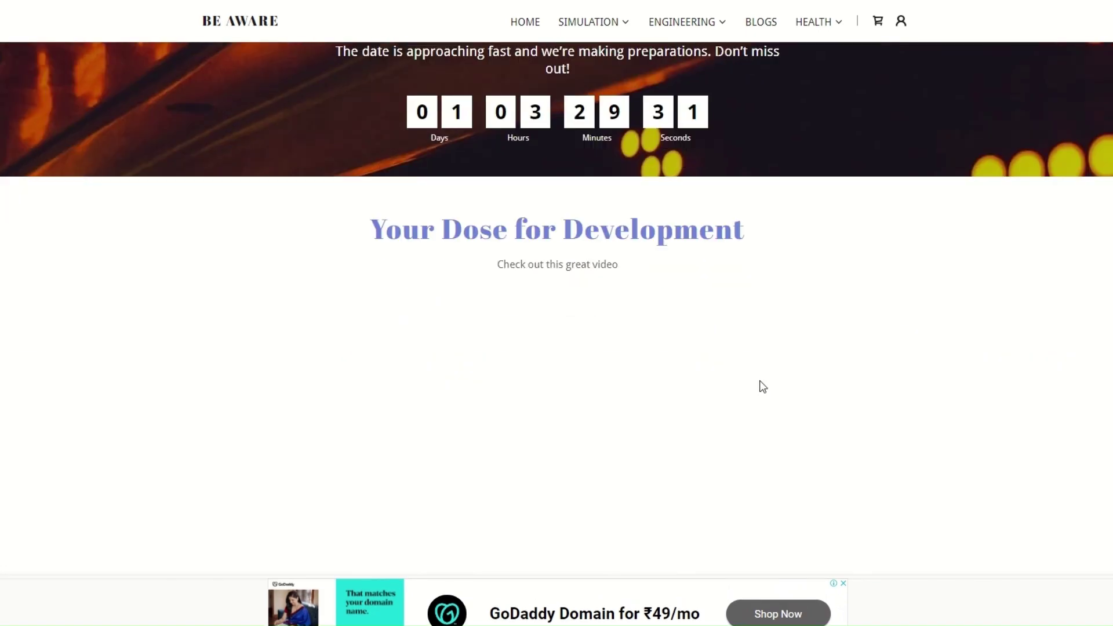
Step: Look through the Your Dose for Development video and the self-assessment questionnaires on the Personality Development page
scroll(759, 380, down, 4)
scroll(758, 343, up, 3)
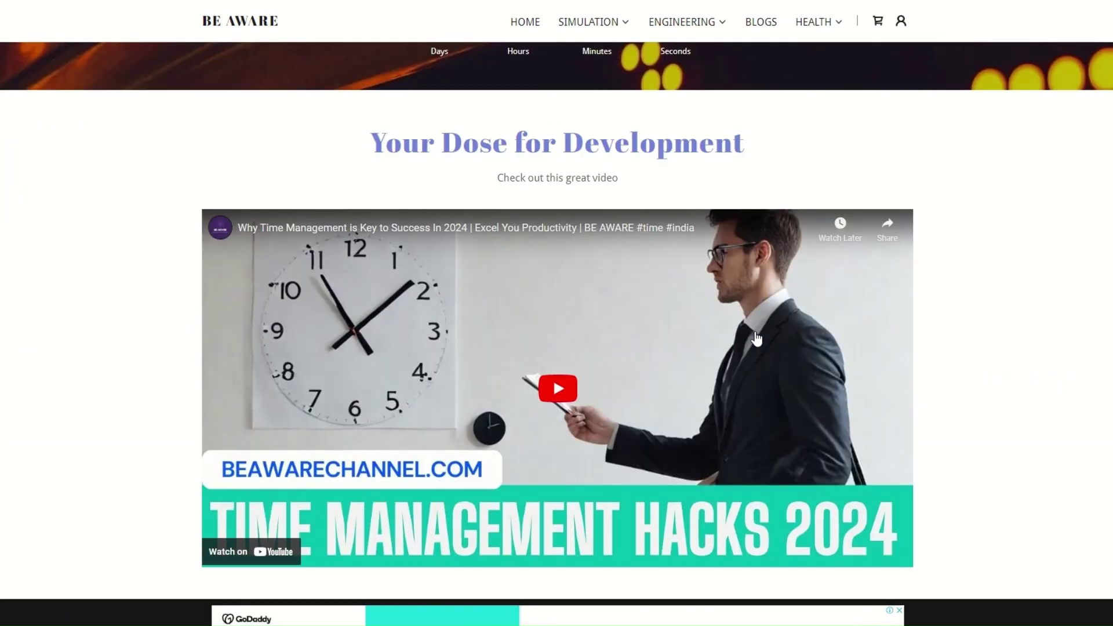
scroll(559, 297, down, 7)
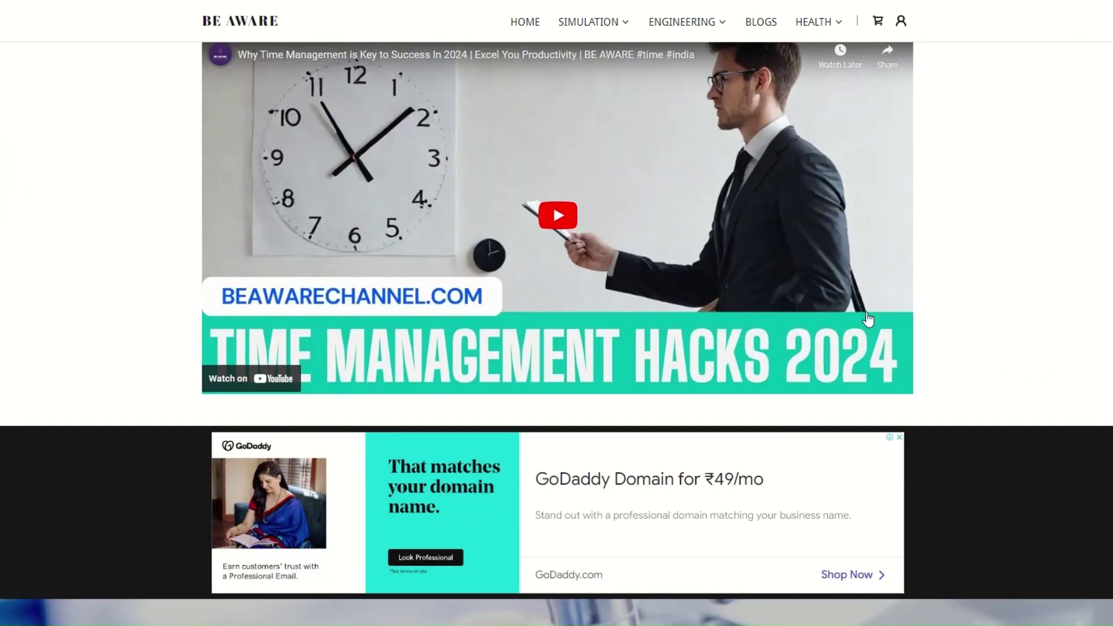
scroll(677, 244, down, 6)
scroll(676, 244, up, 11)
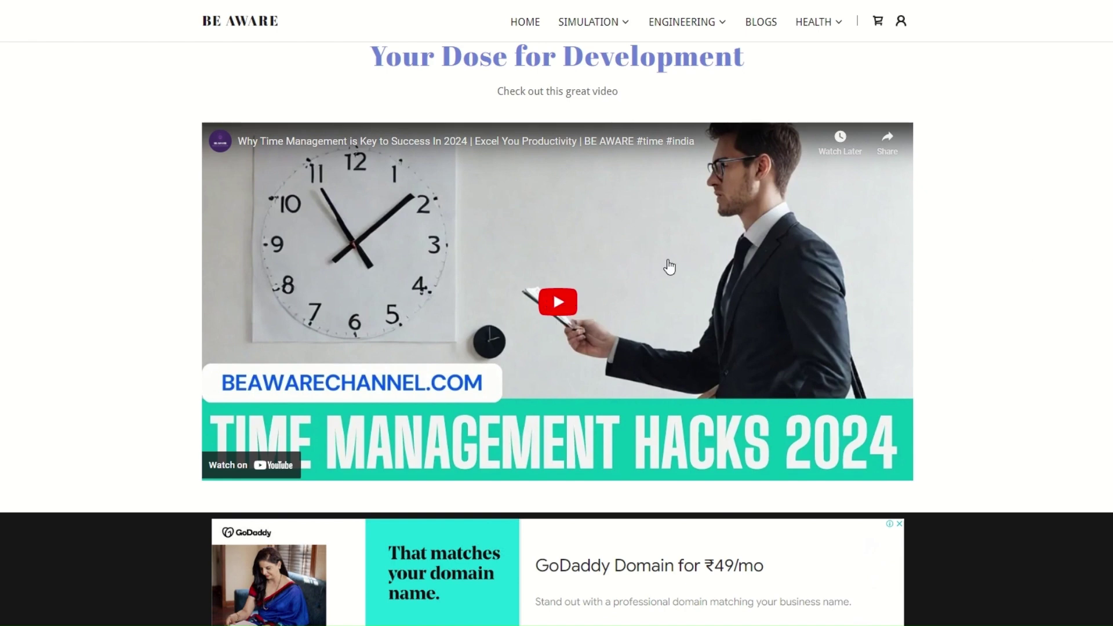
scroll(696, 328, down, 15)
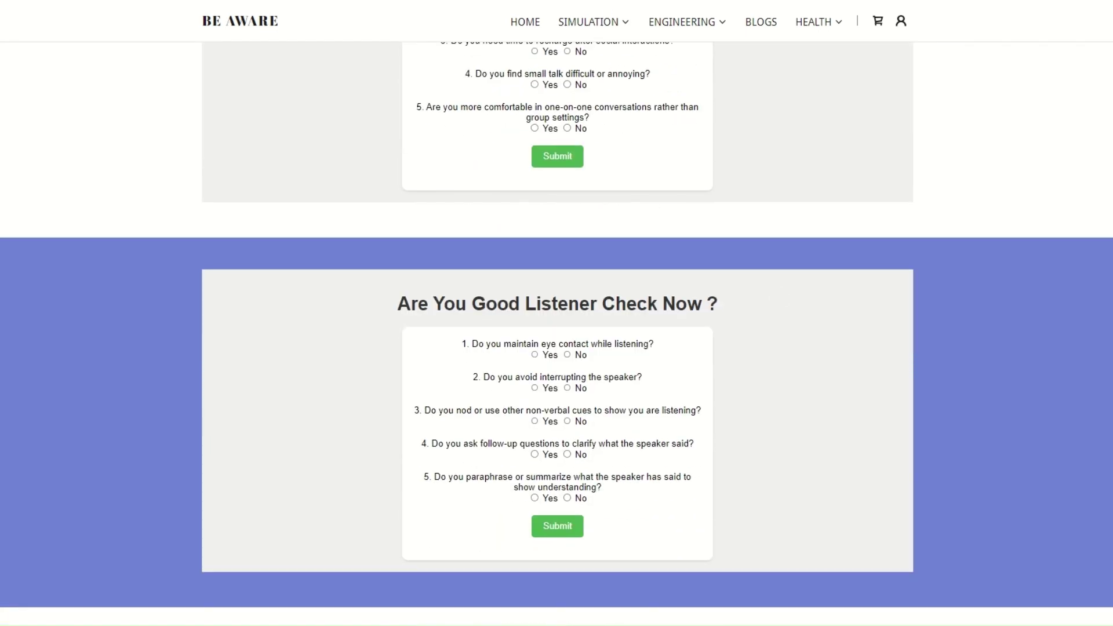
Step: Open the Personal Finance page and view its introduction and What's For You options
mouse_move(659, 22)
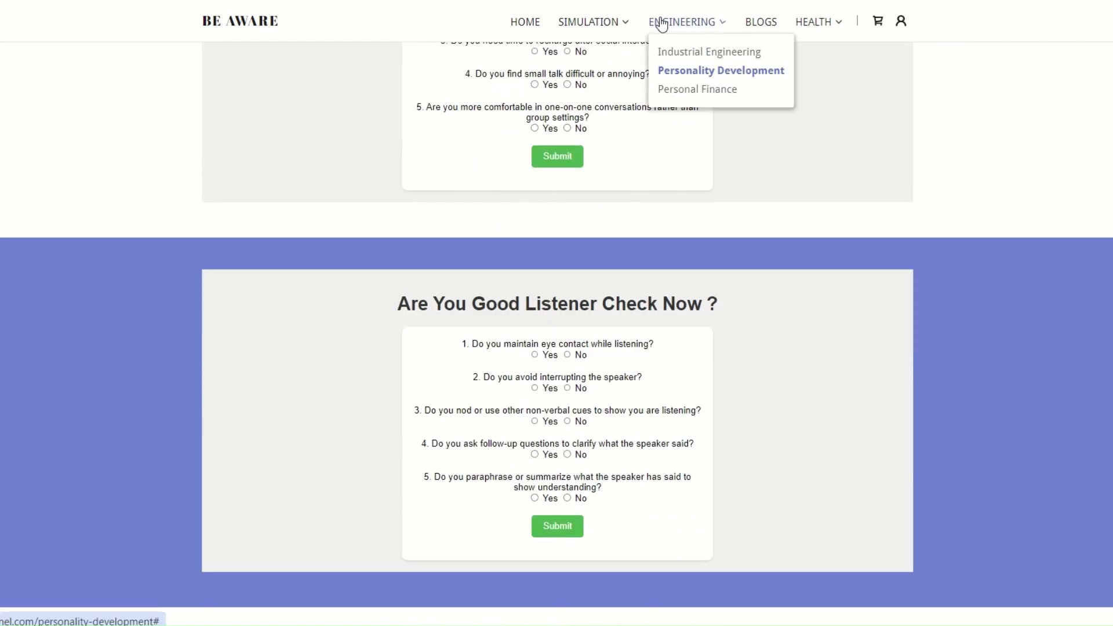
click(681, 94)
scroll(720, 263, down, 7)
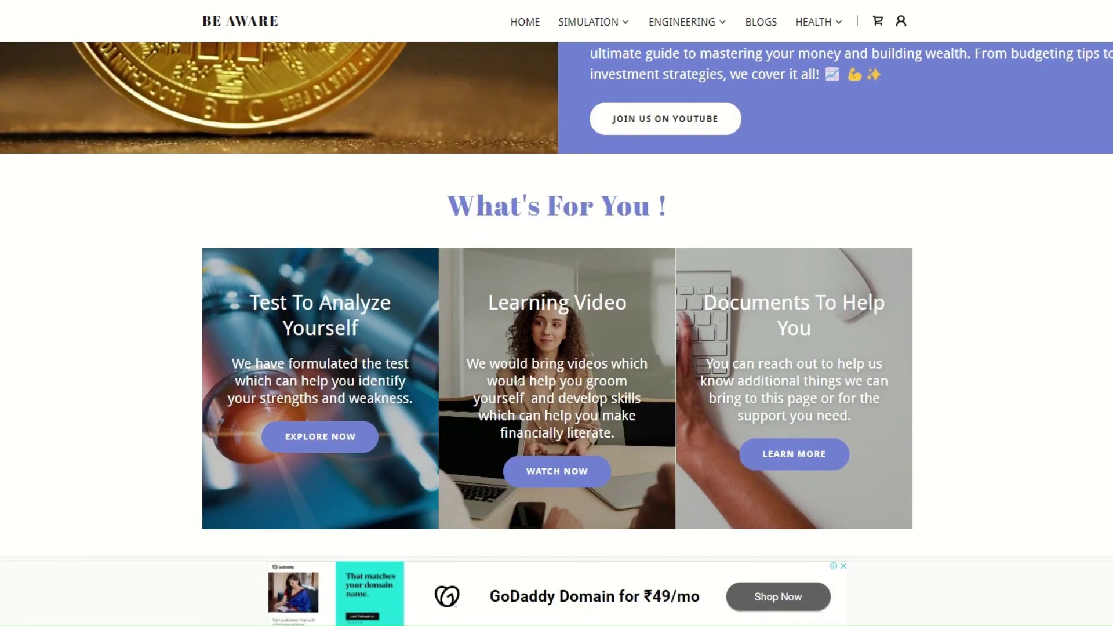
scroll(703, 312, up, 2)
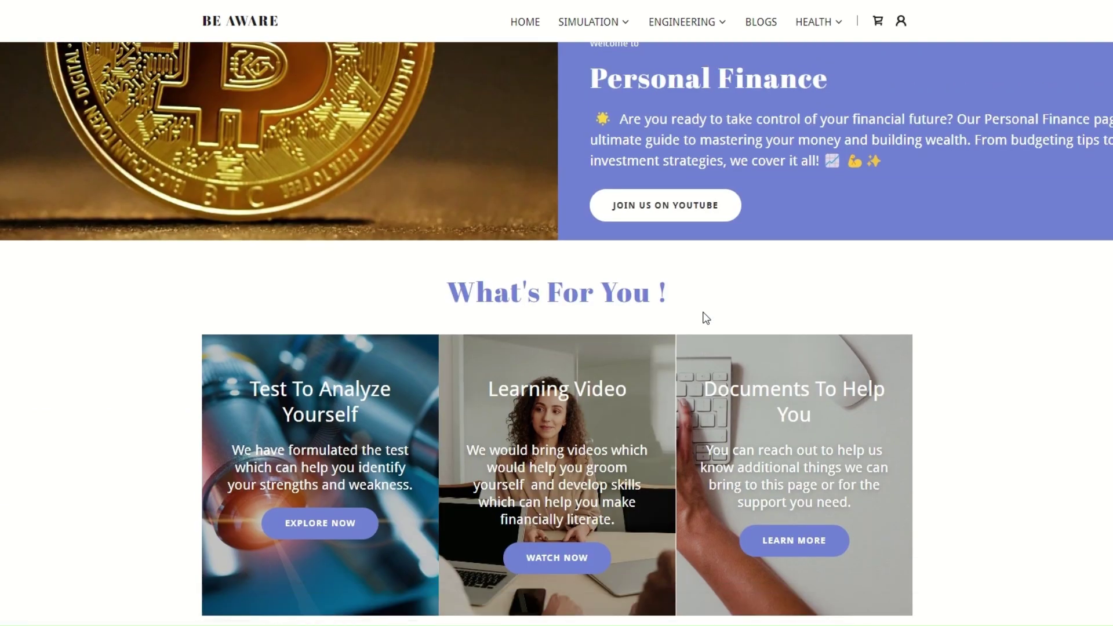
scroll(706, 317, down, 4)
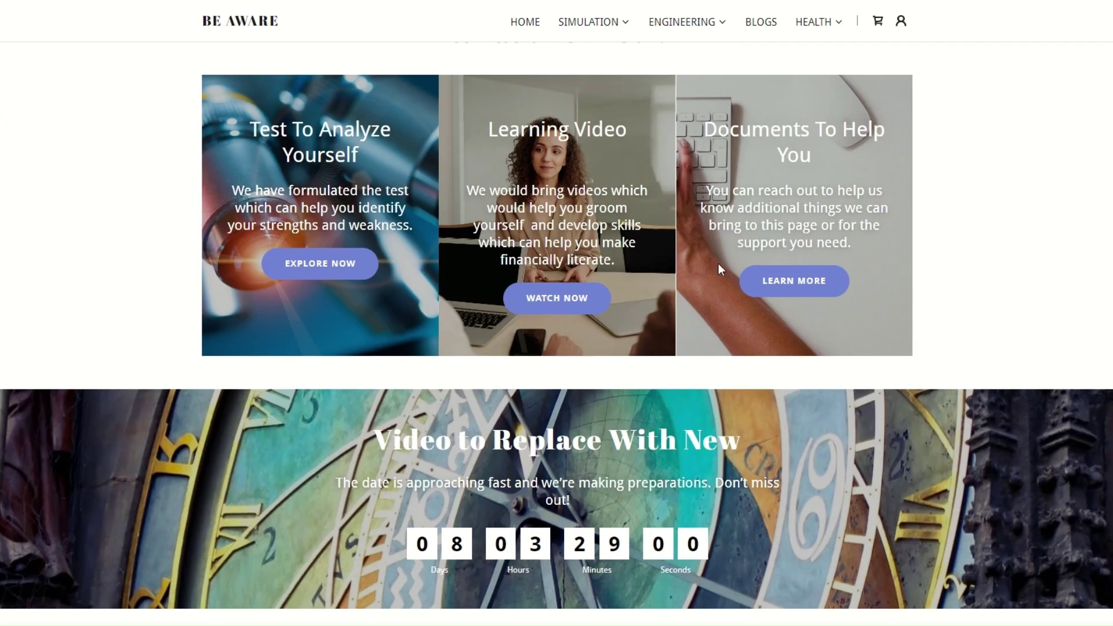
Step: Look through the Personal Finance page's countdown, Your Dose for Wealth Creation video, Subscribe form and Test Yourself section
scroll(718, 262, down, 5)
scroll(719, 263, up, 3)
scroll(747, 234, down, 1)
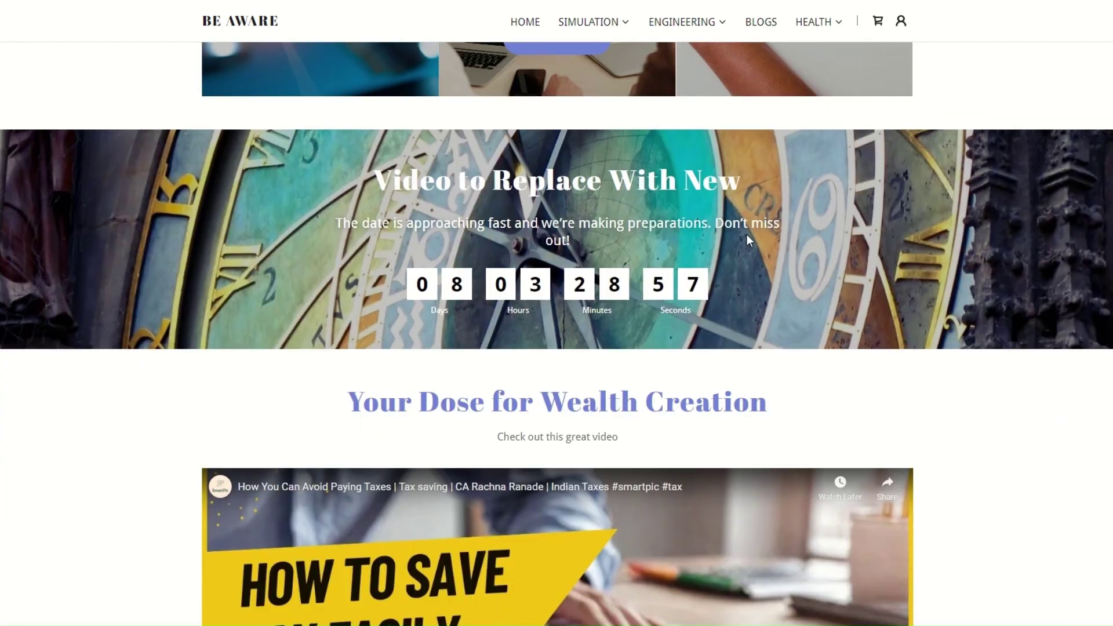
scroll(746, 234, down, 1)
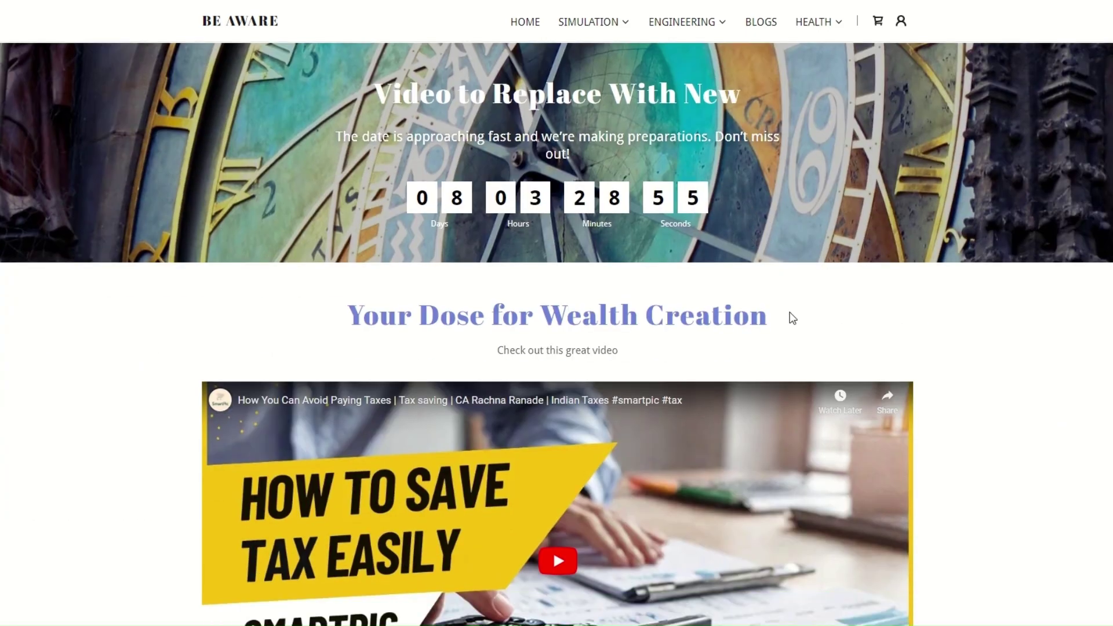
scroll(801, 292, down, 3)
scroll(804, 299, down, 1)
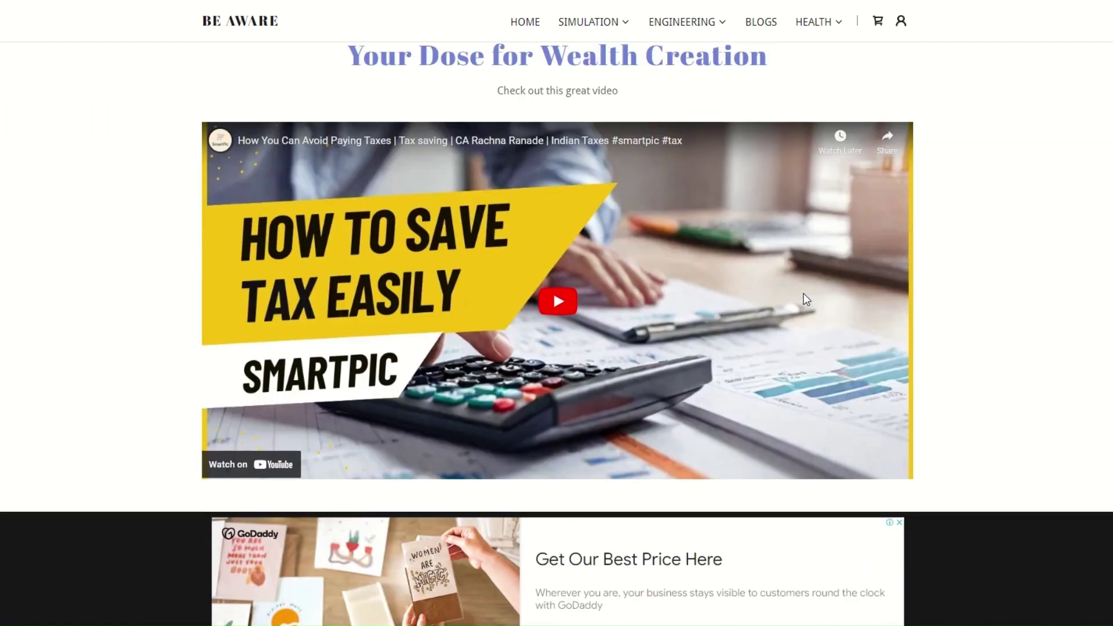
scroll(884, 284, down, 2)
scroll(883, 283, down, 3)
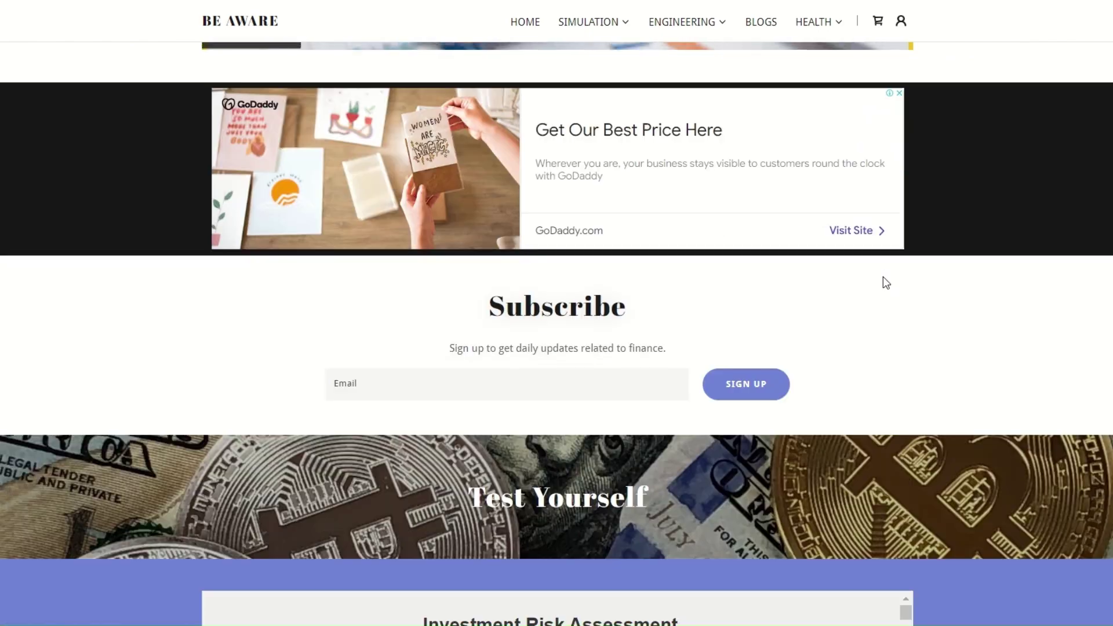
Step: Open the Blogs page and look through its introduction, subscription form, latest posts and categories
scroll(883, 281, up, 8)
scroll(883, 277, up, 15)
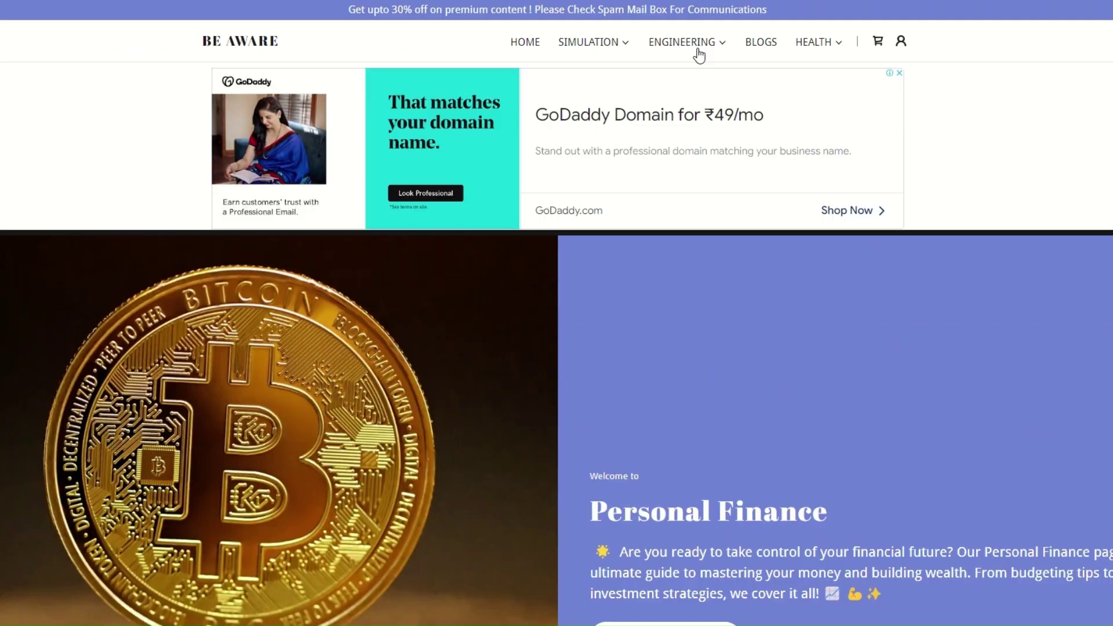
click(694, 45)
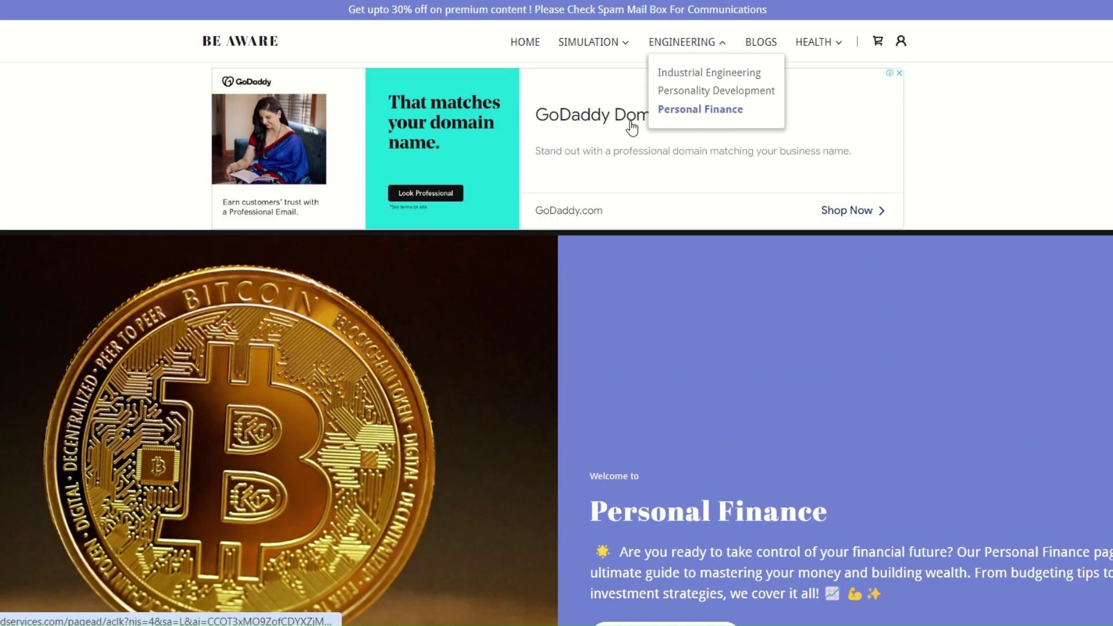
click(764, 49)
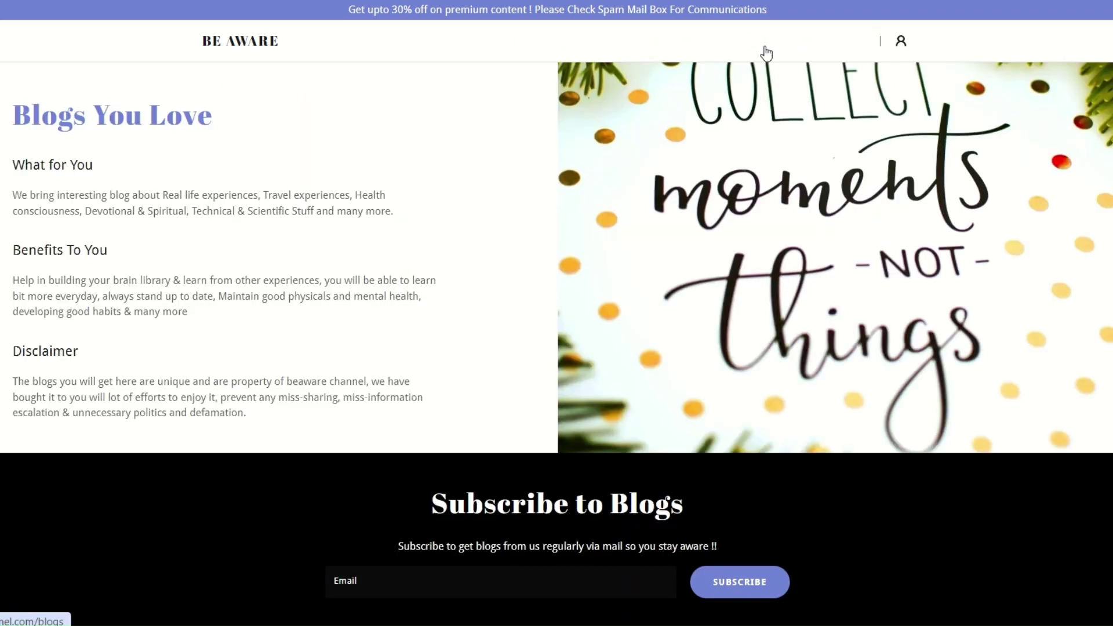
scroll(623, 394, down, 5)
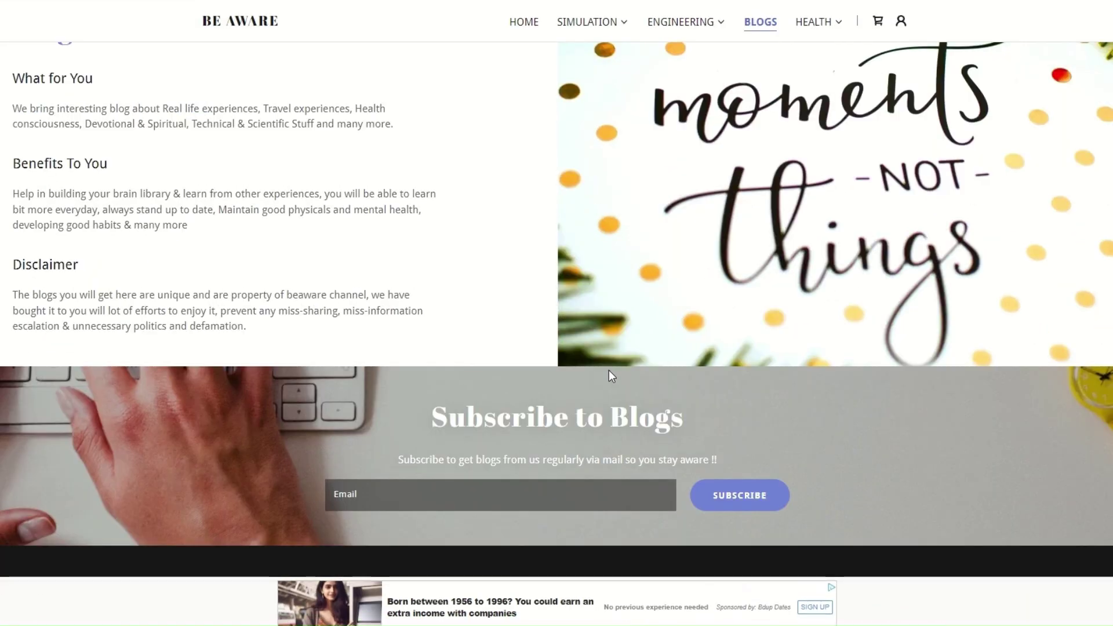
scroll(609, 376, down, 10)
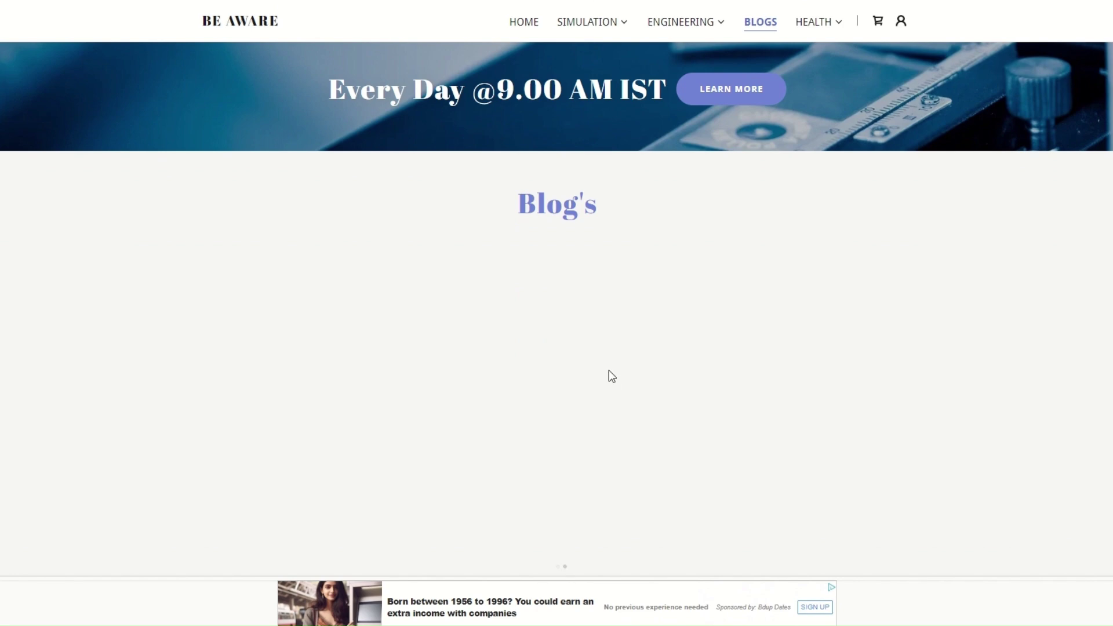
scroll(609, 371, down, 2)
scroll(609, 371, up, 1)
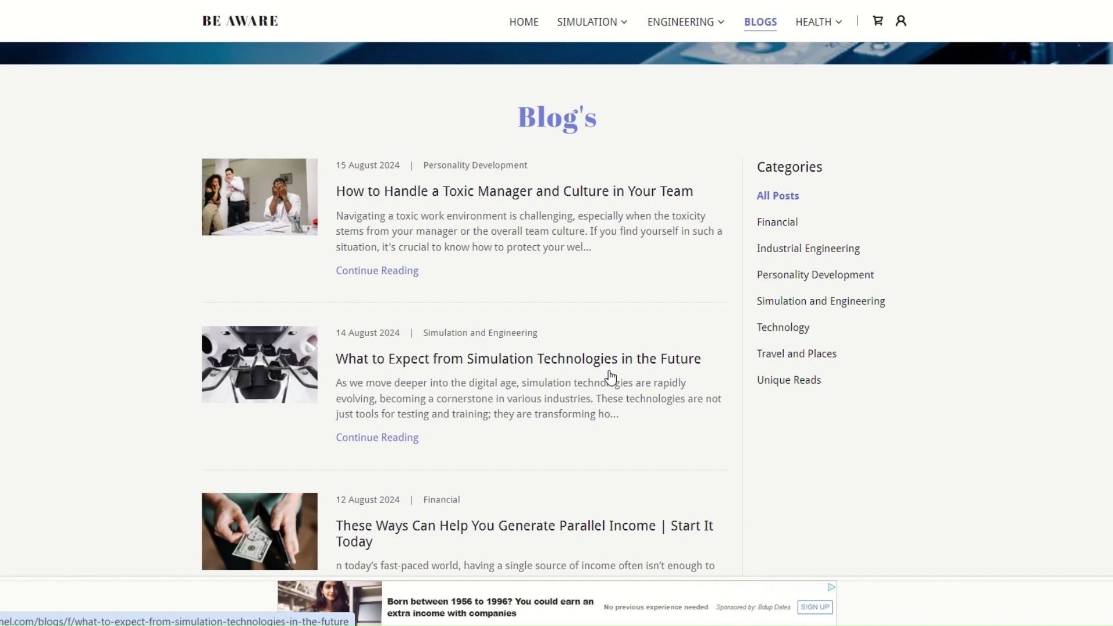
scroll(618, 383, down, 4)
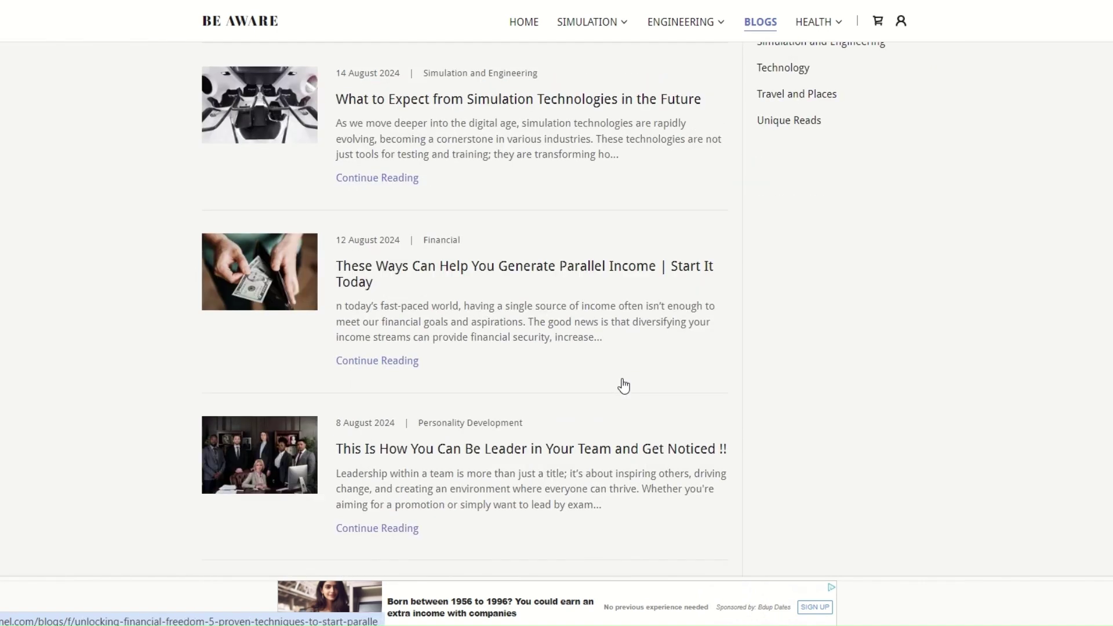
scroll(623, 386, up, 6)
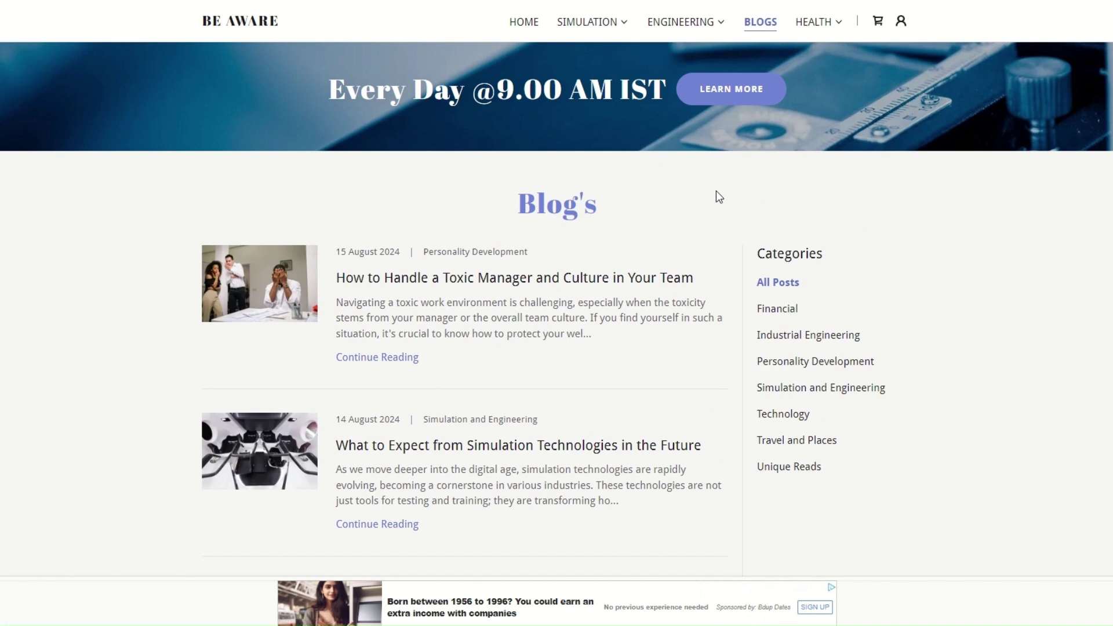
Step: Open the Health Awareness page and view its introduction and Health Test section
mouse_move(819, 31)
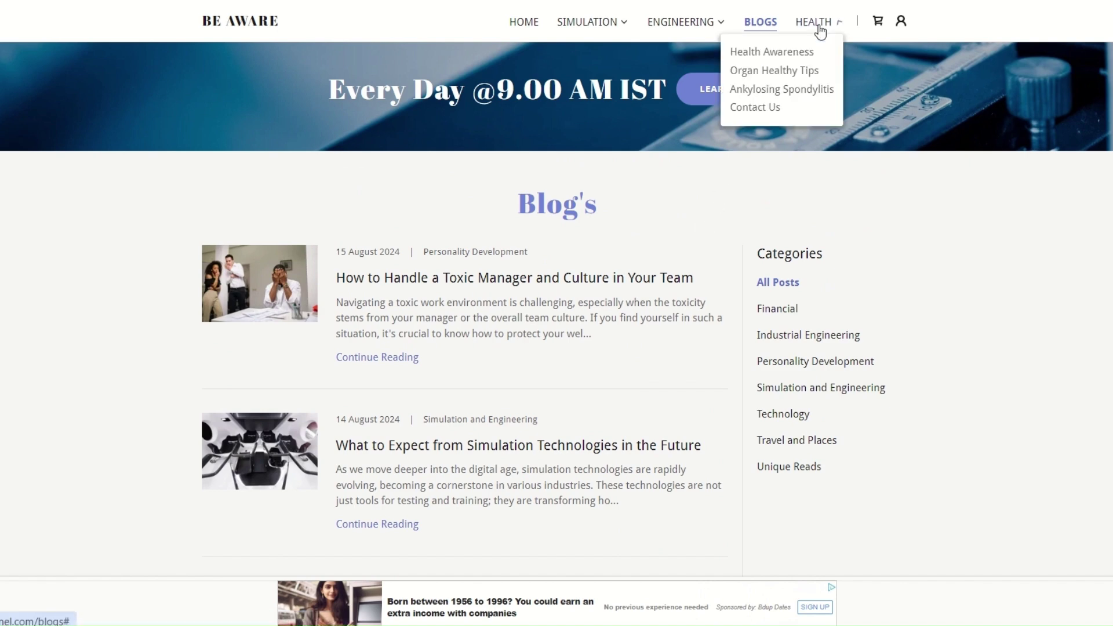
click(741, 50)
scroll(731, 239, down, 3)
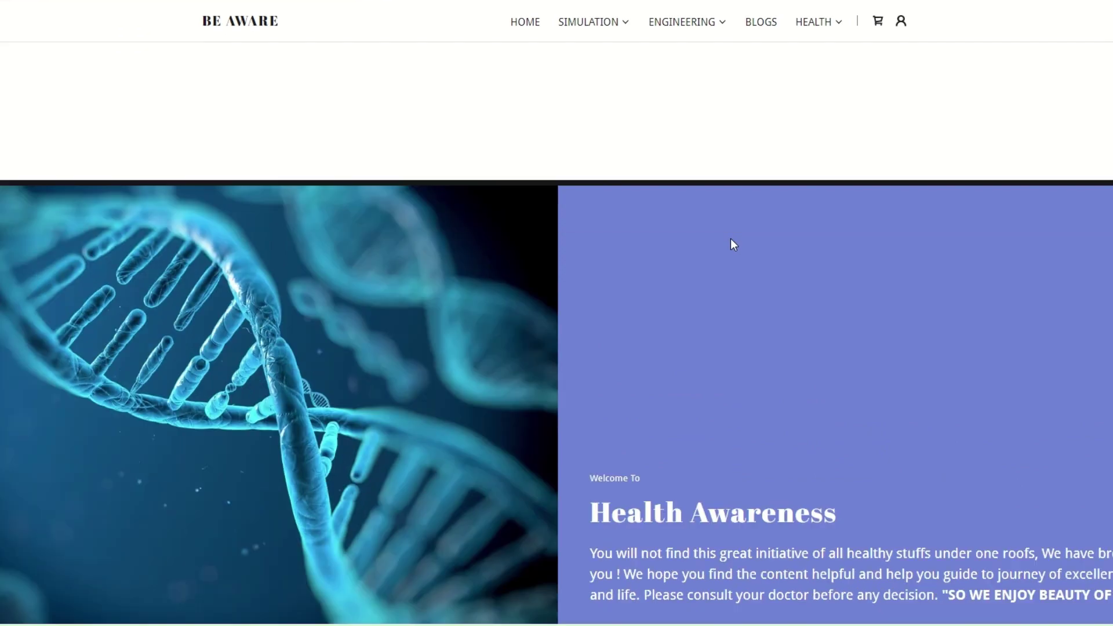
scroll(730, 238, up, 3)
scroll(731, 238, down, 4)
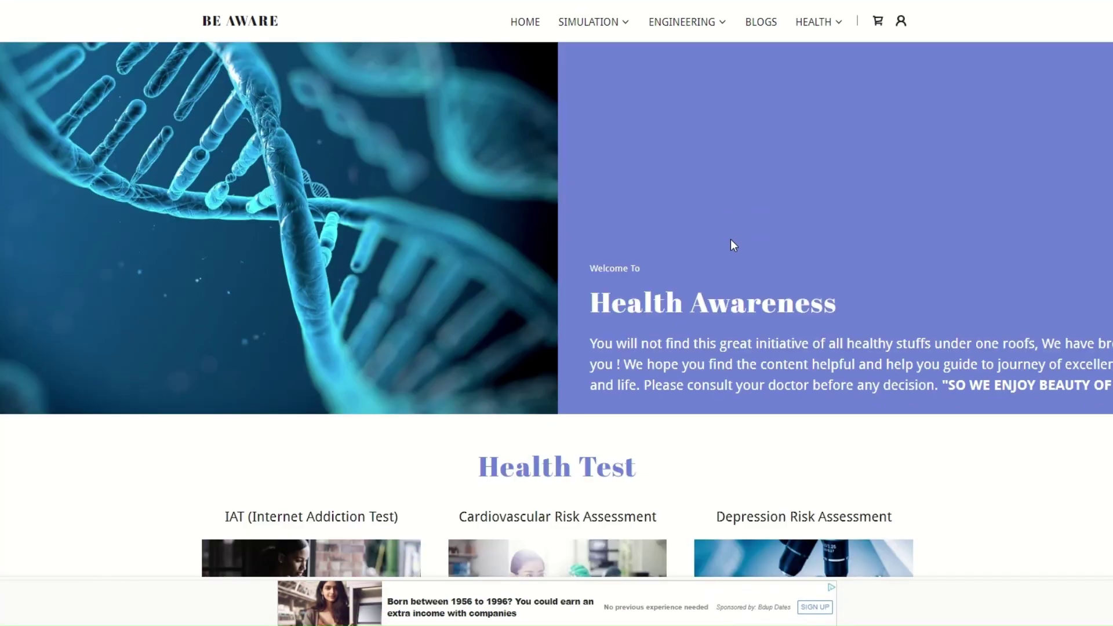
scroll(730, 244, down, 3)
scroll(784, 201, down, 6)
scroll(787, 208, up, 4)
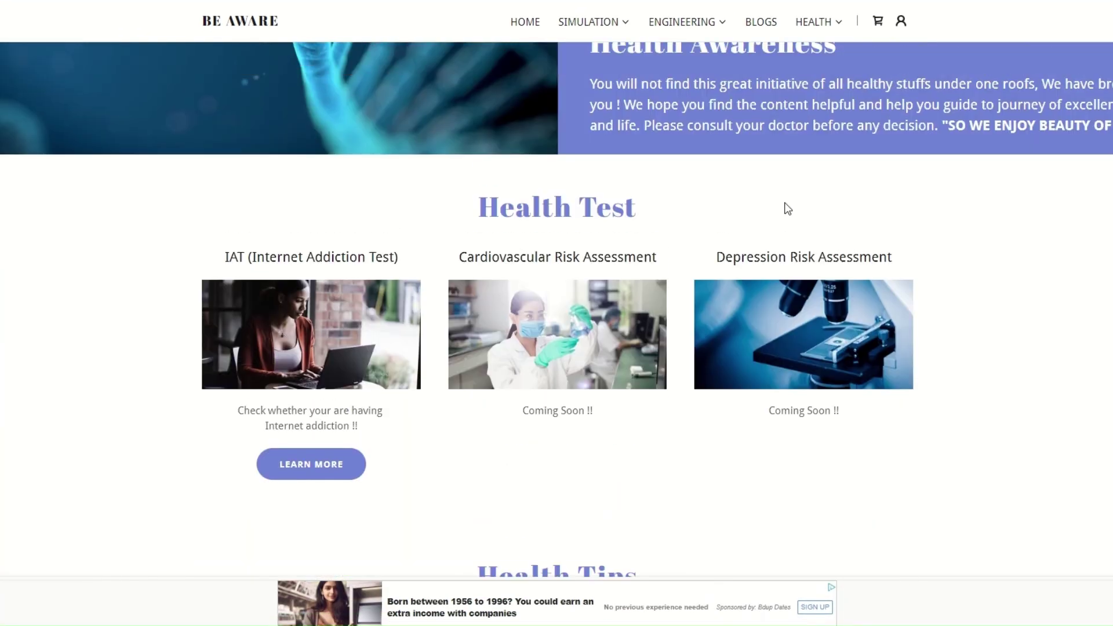
Step: Look through the Health Tips section and the Friday health blog posts on the Health Awareness page
scroll(786, 209, down, 10)
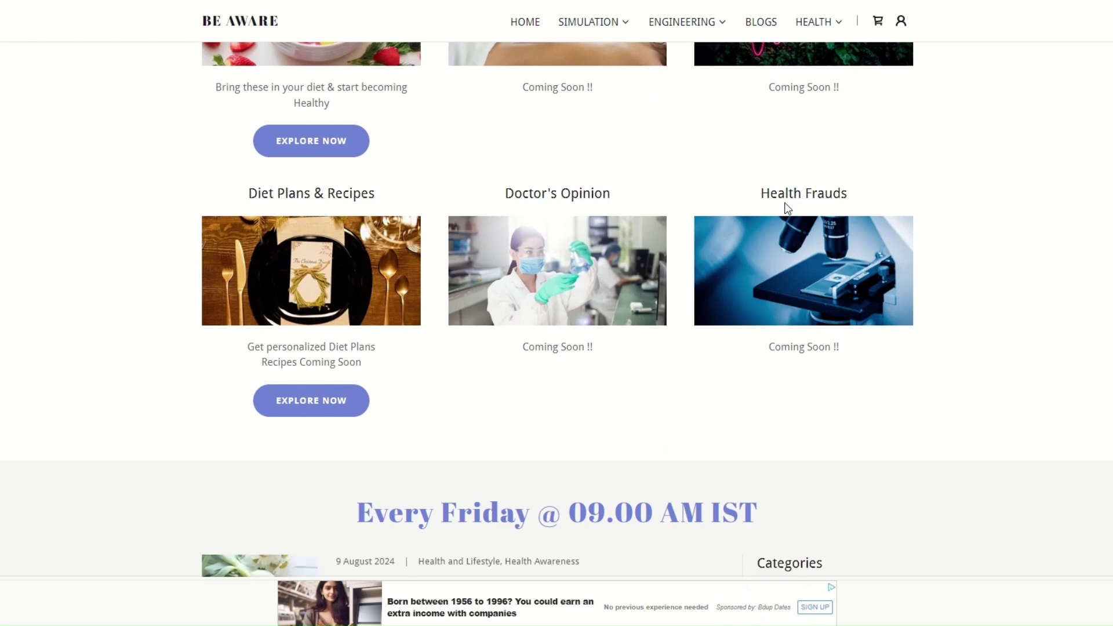
scroll(527, 238, up, 4)
scroll(530, 241, down, 4)
scroll(563, 249, up, 3)
scroll(563, 249, down, 3)
scroll(592, 291, down, 3)
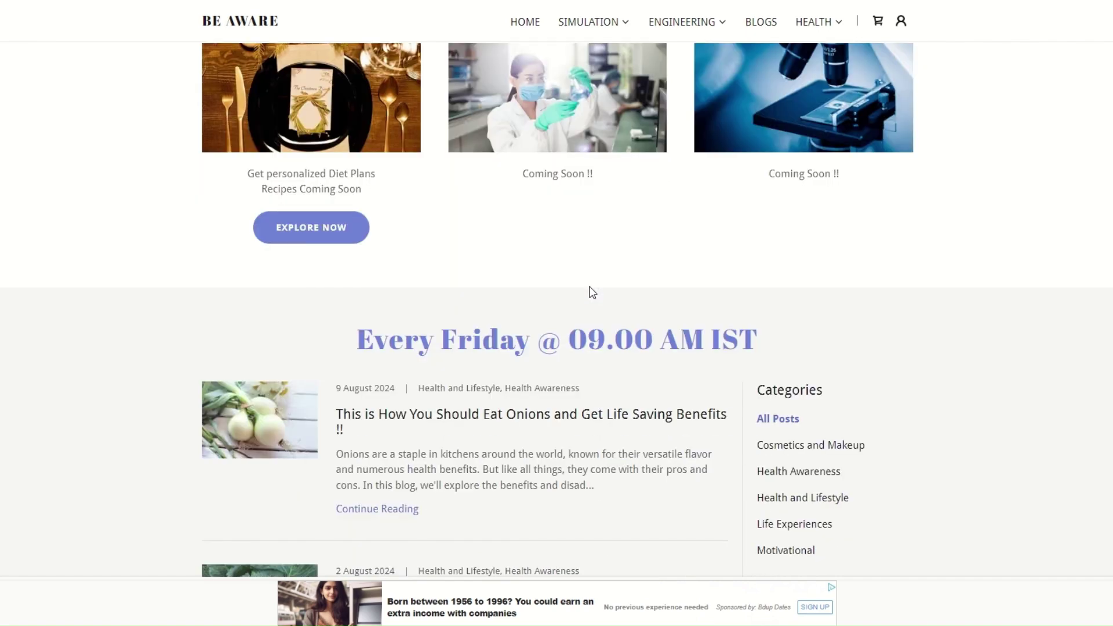
scroll(593, 308, down, 3)
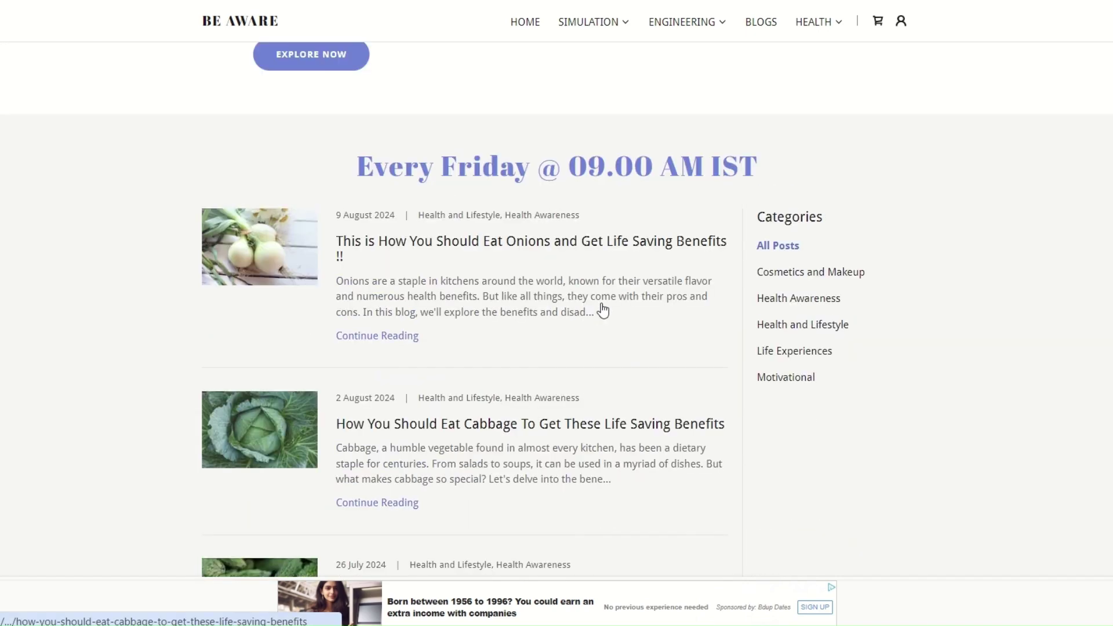
scroll(805, 291, down, 19)
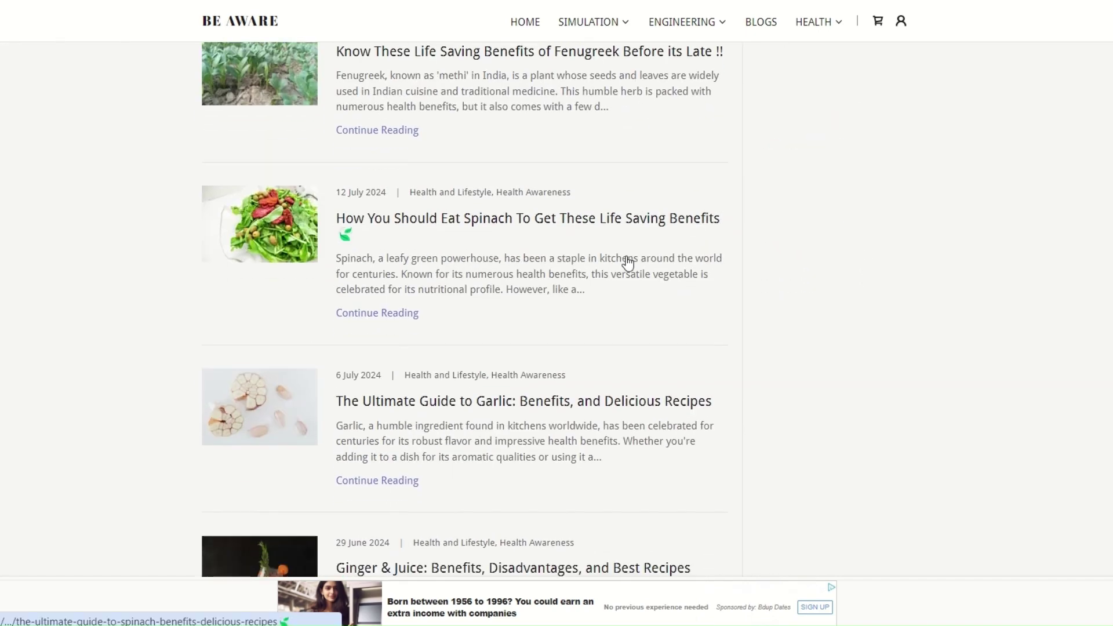
Step: Return to the home page and look over its online appointment services and YouTube playlist section
mouse_move(809, 35)
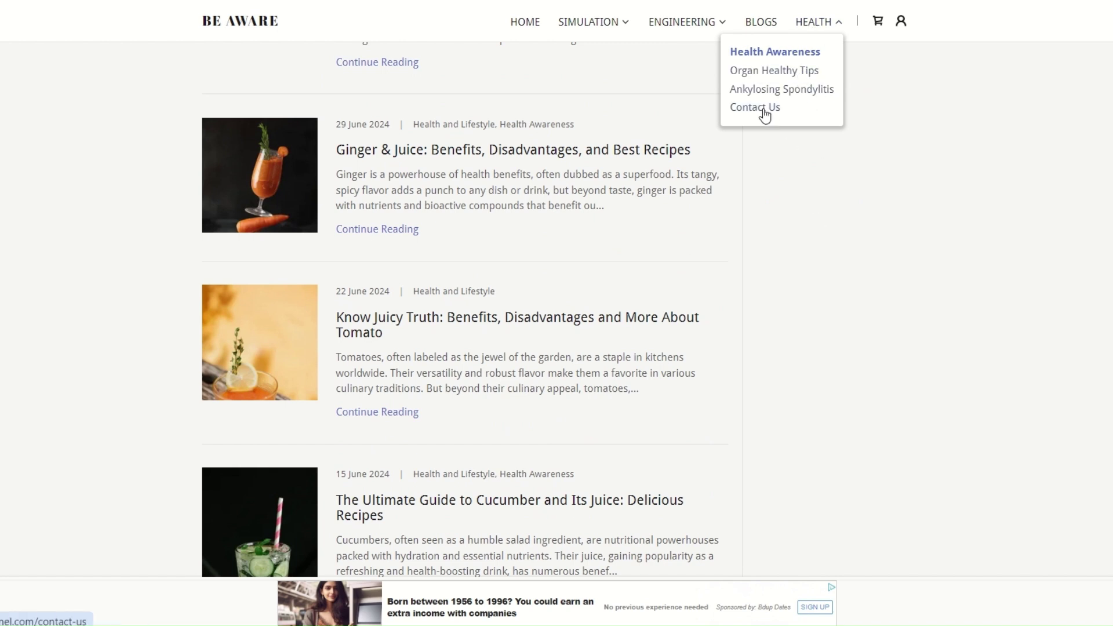
click(533, 24)
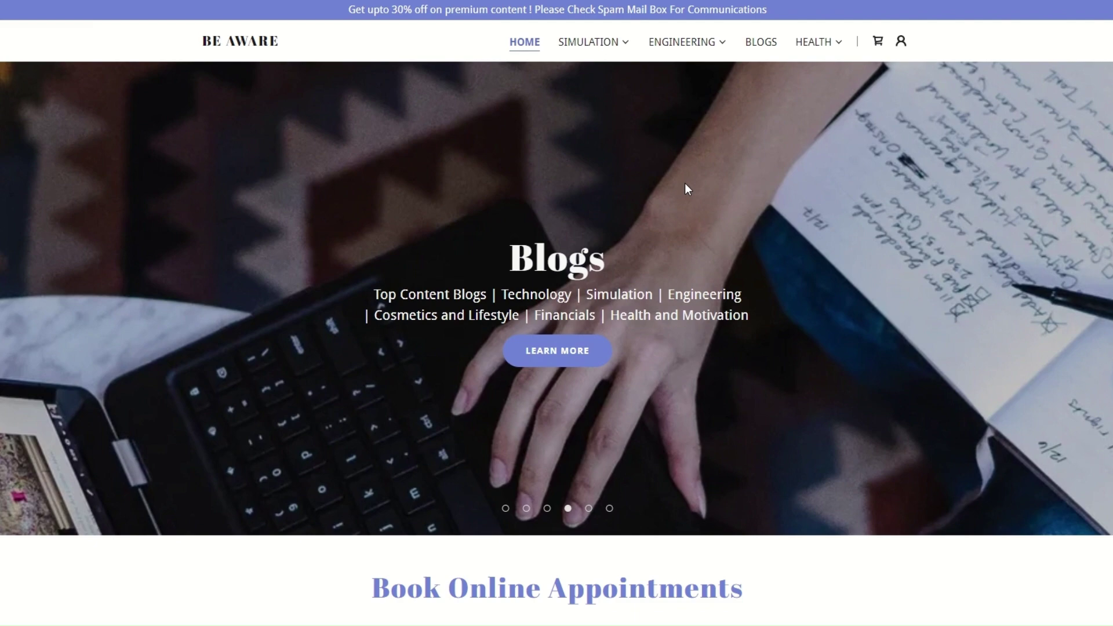
scroll(685, 184, down, 4)
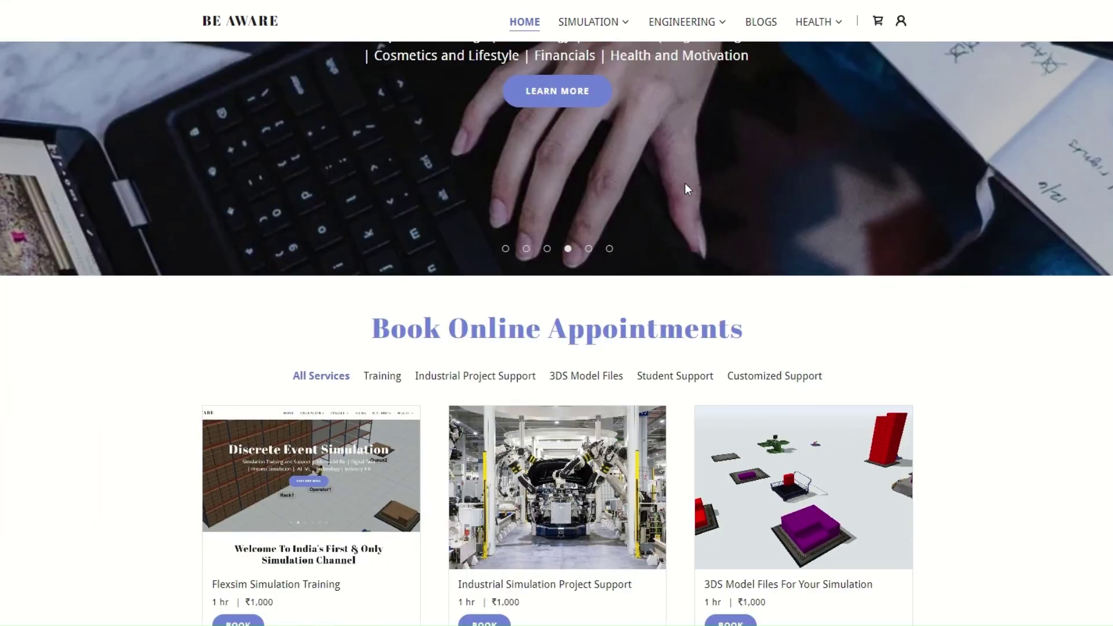
scroll(685, 184, down, 9)
scroll(734, 182, down, 4)
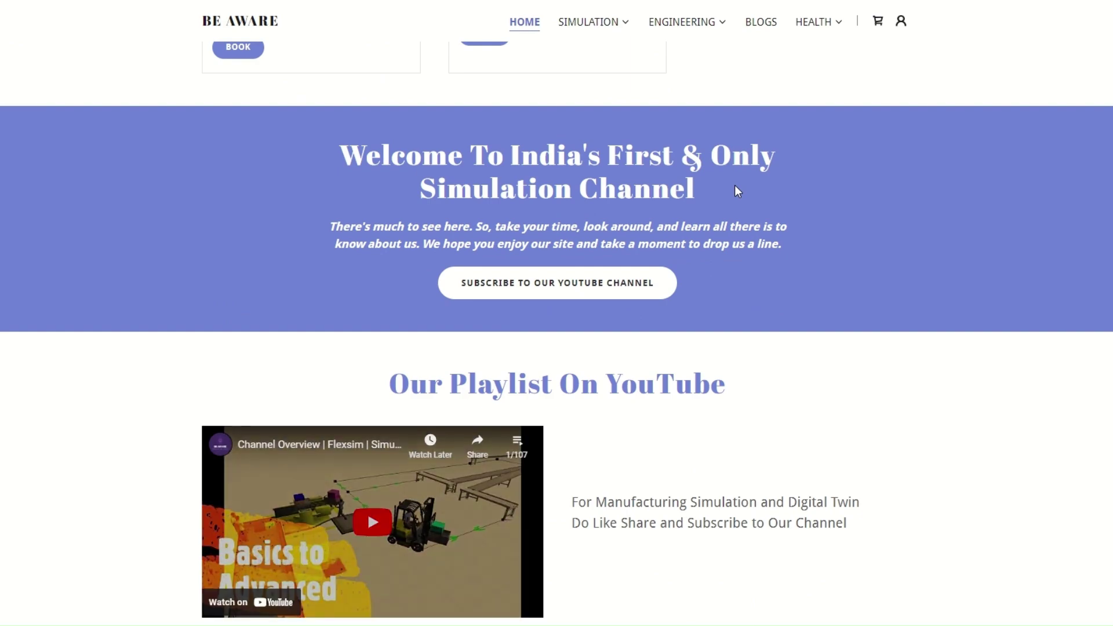
scroll(793, 221, up, 16)
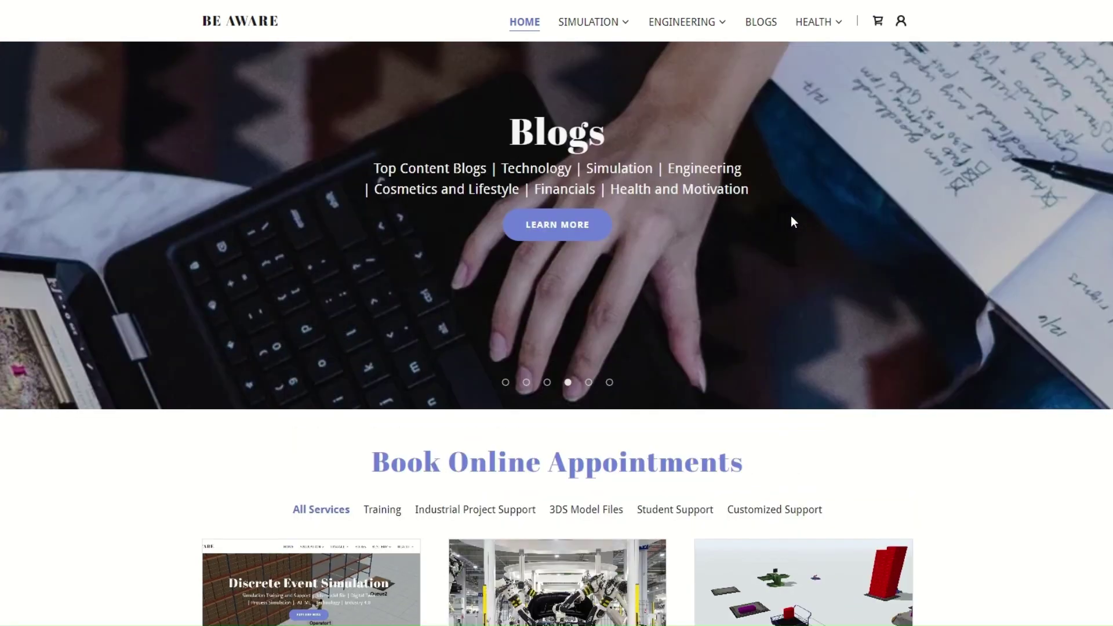
scroll(838, 189, up, 2)
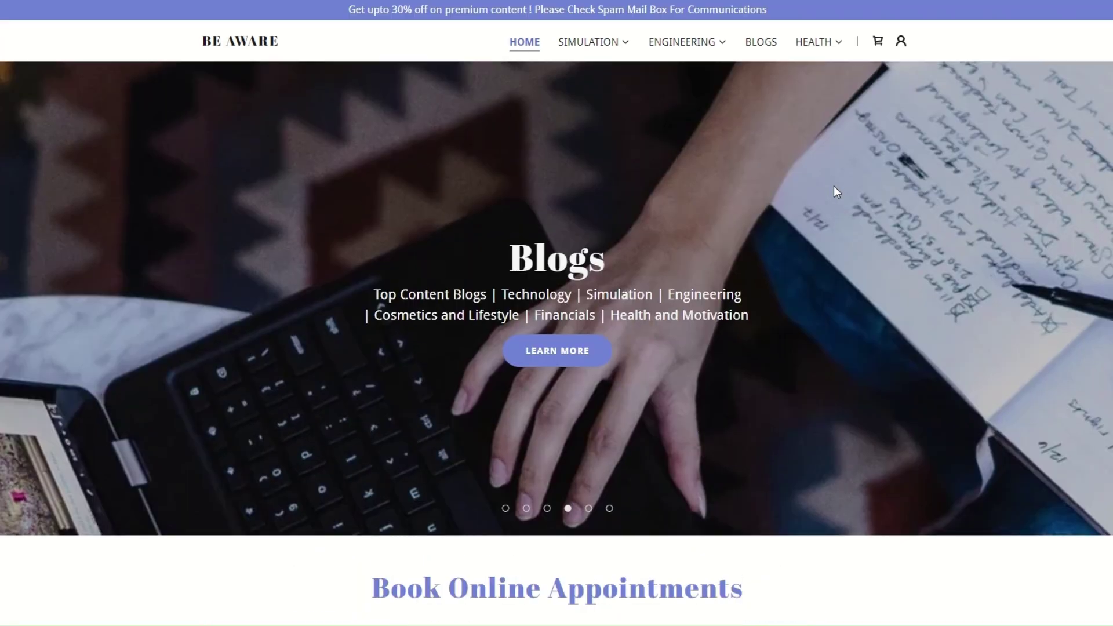